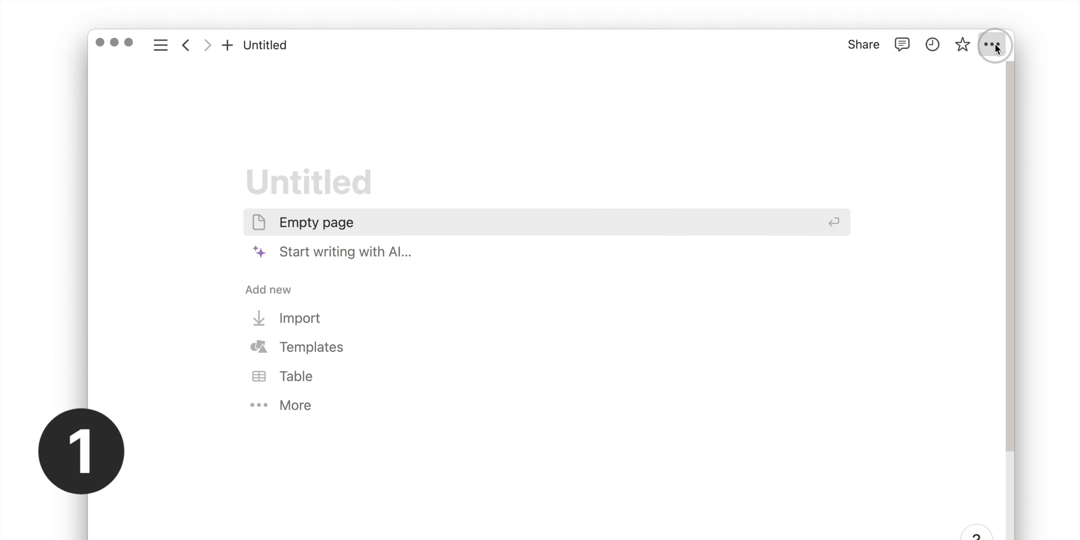
Set the new page to full width and title it "Habit Tracker".
click(992, 45)
click(968, 192)
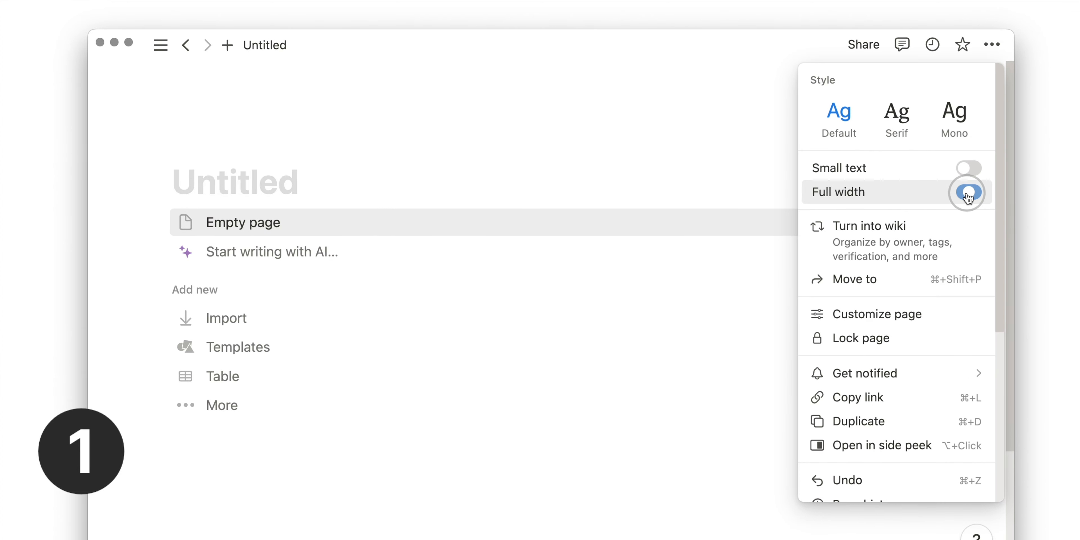
click(732, 178)
text(Ha)
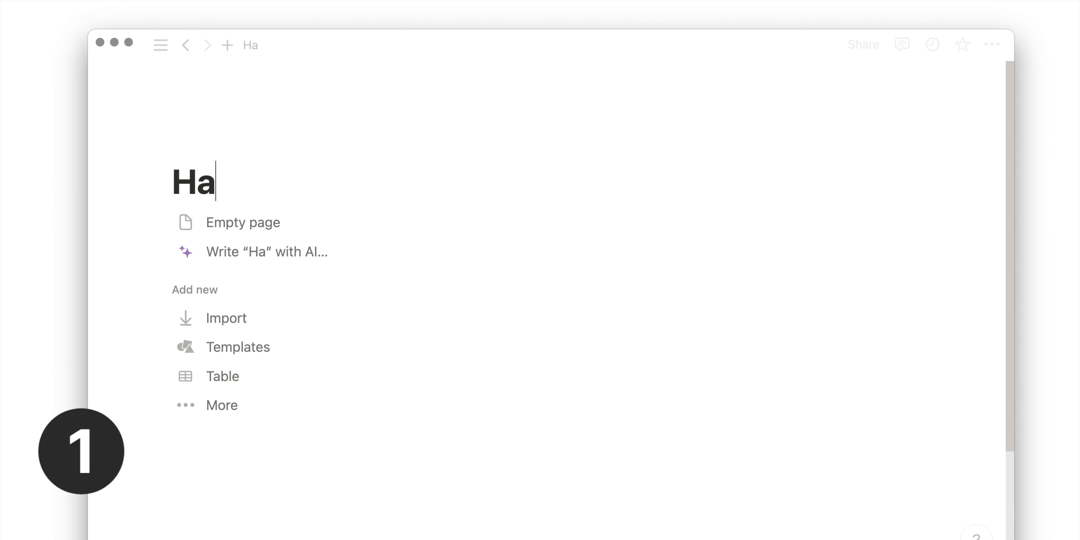
text(bit Tracker)
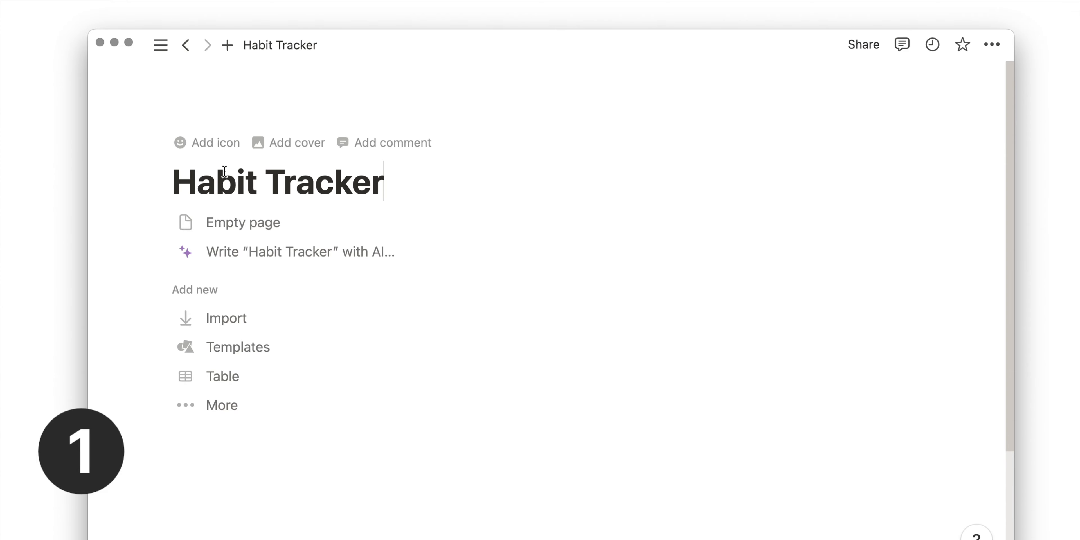
Give the page a checked-box icon from the icon set, found by searching "check".
click(216, 143)
click(216, 169)
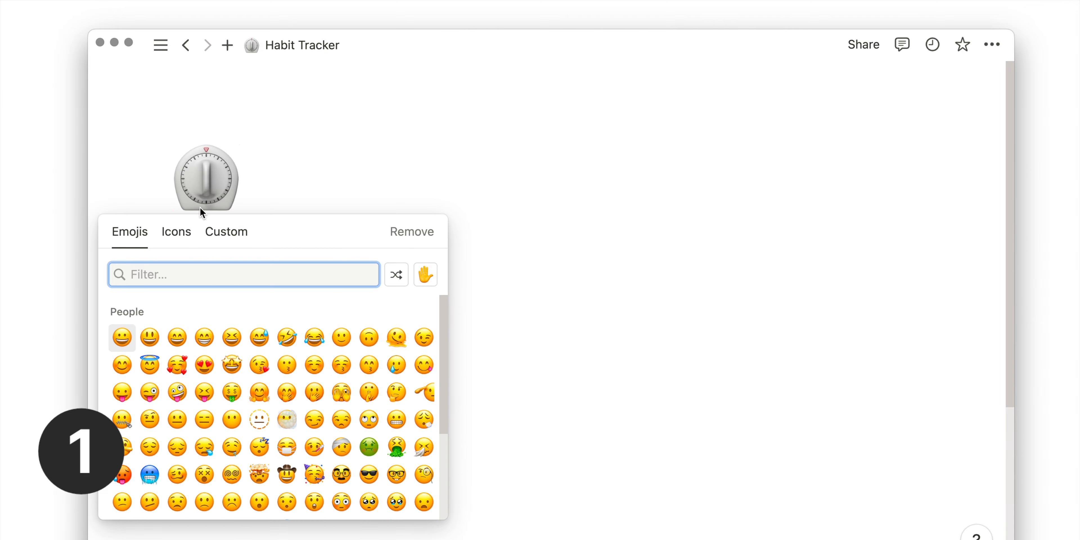
click(176, 232)
text(check)
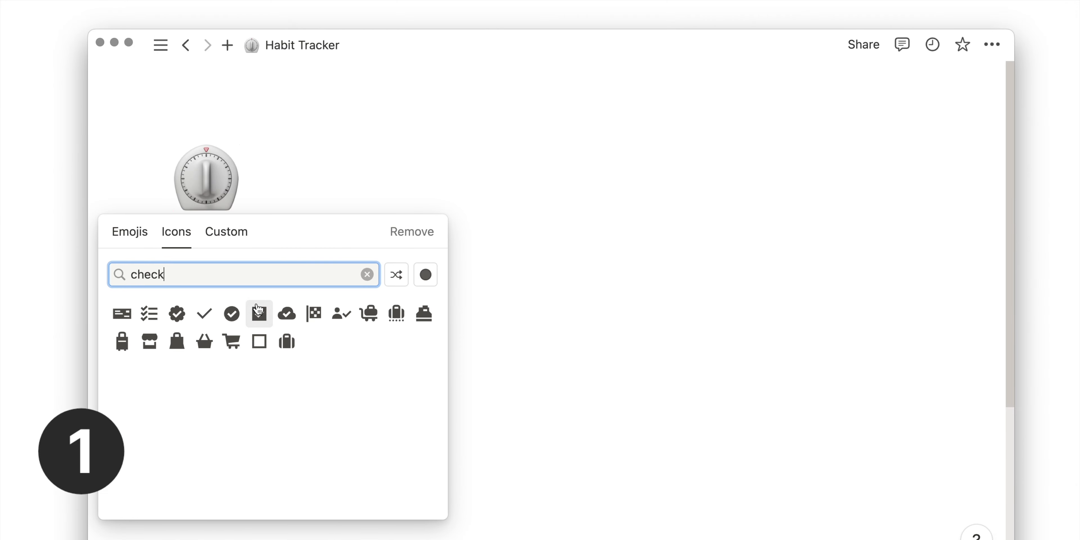
click(259, 314)
Insert a table view in the page body, backed by a new database.
click(257, 303)
text(/table)
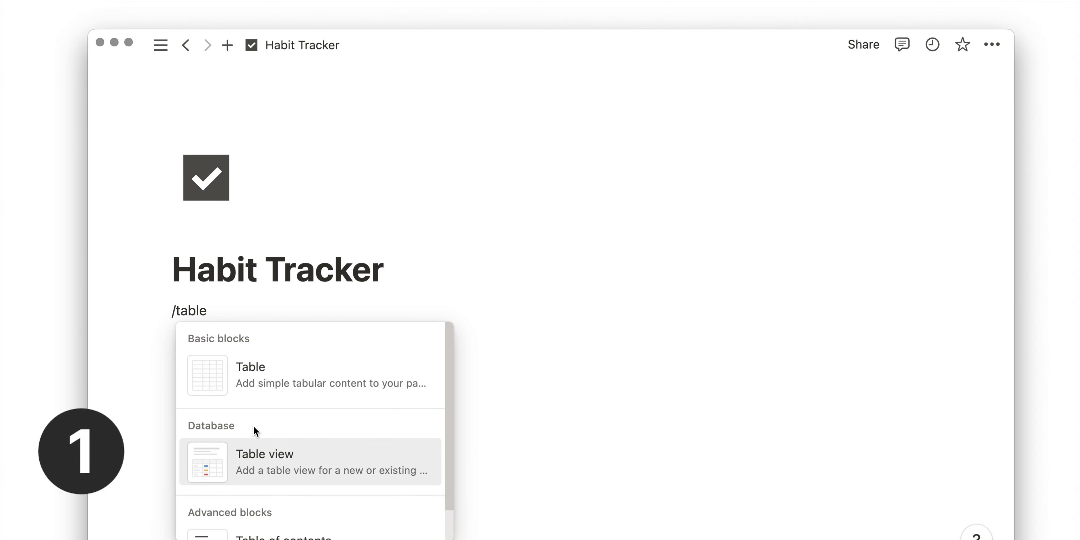
click(244, 453)
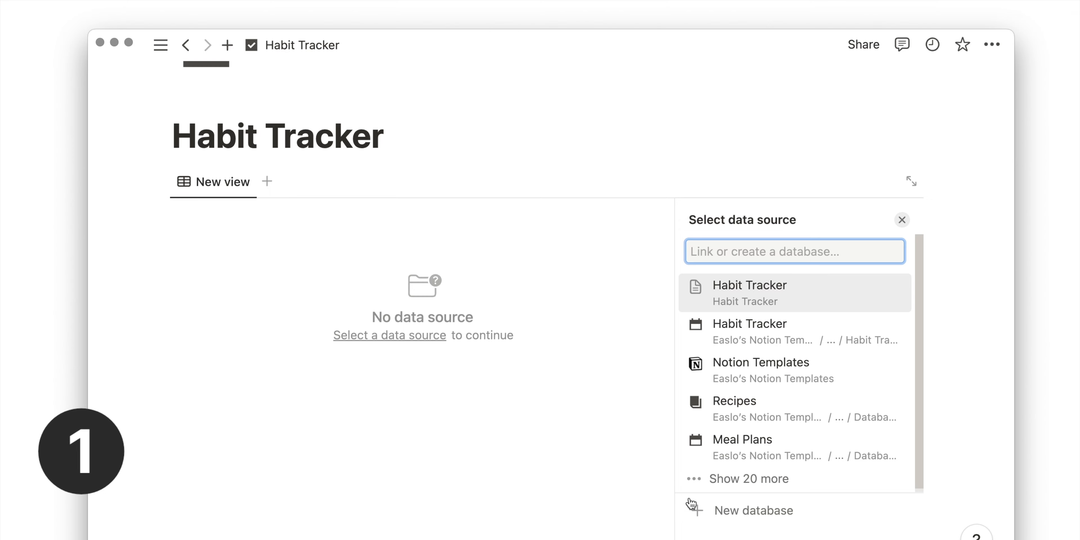
click(729, 516)
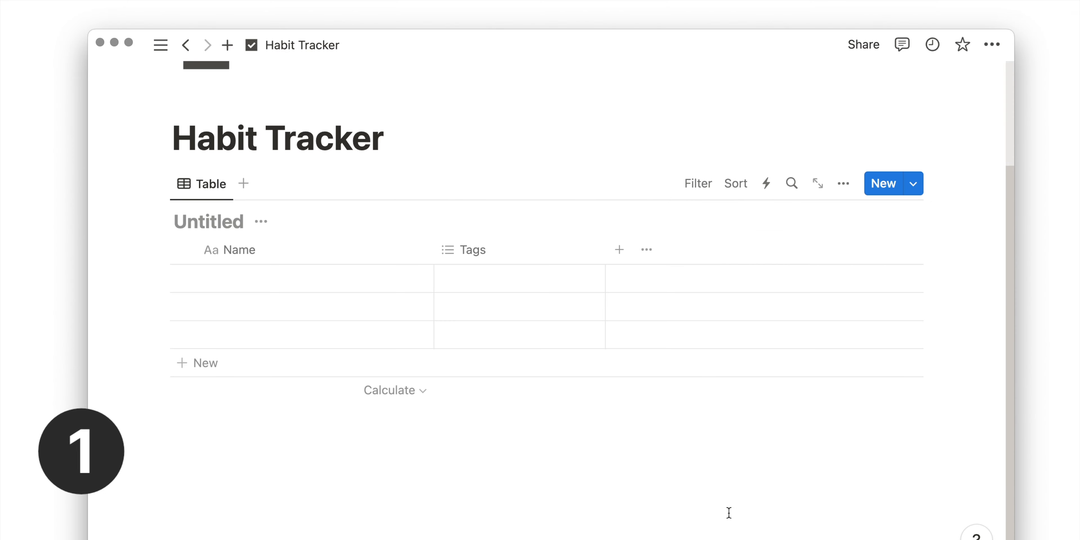
Name the database "Habit Tracker" and hide its title above the table.
text(Habit Tracke)
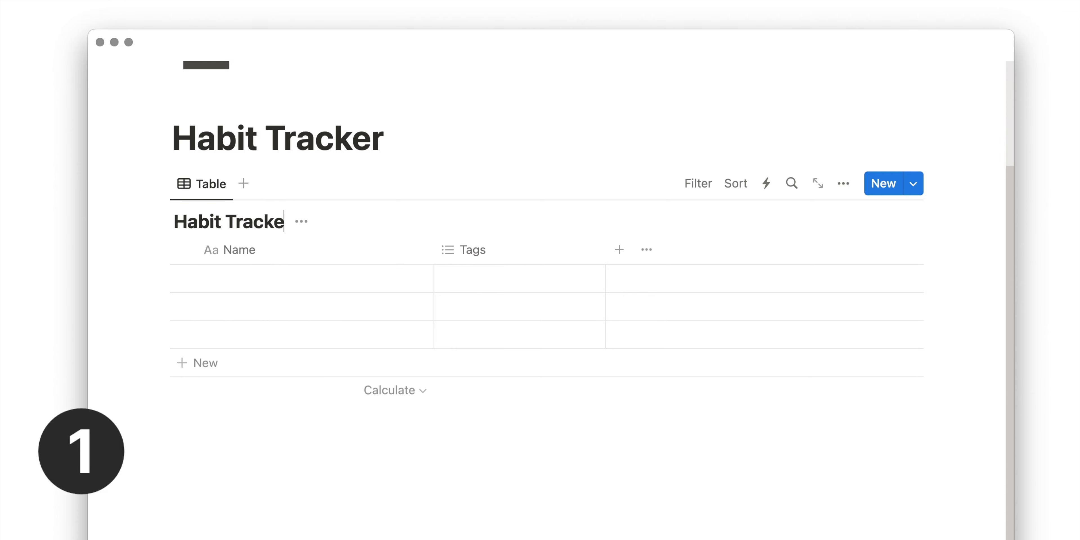
text(r)
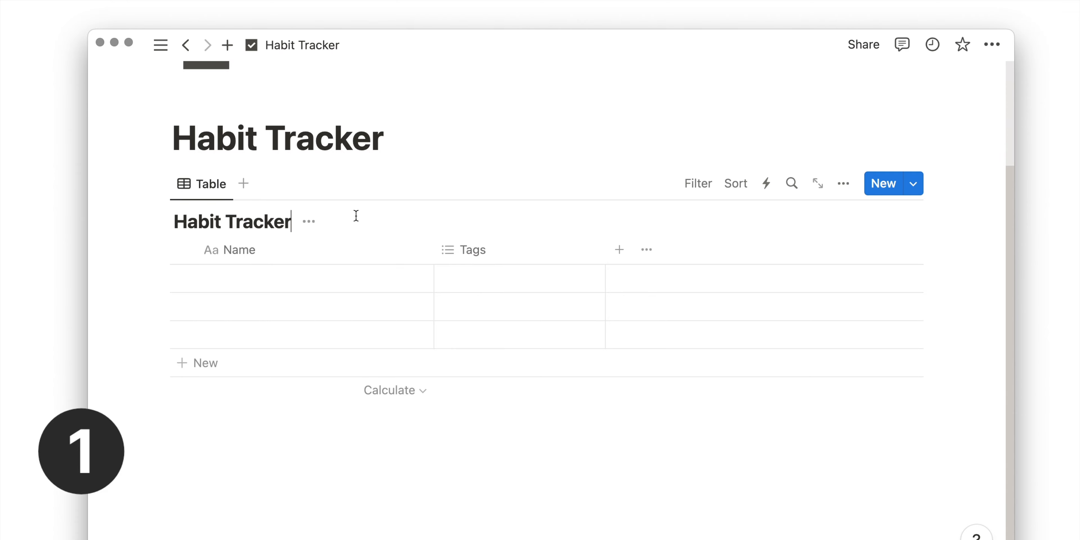
click(310, 221)
click(313, 309)
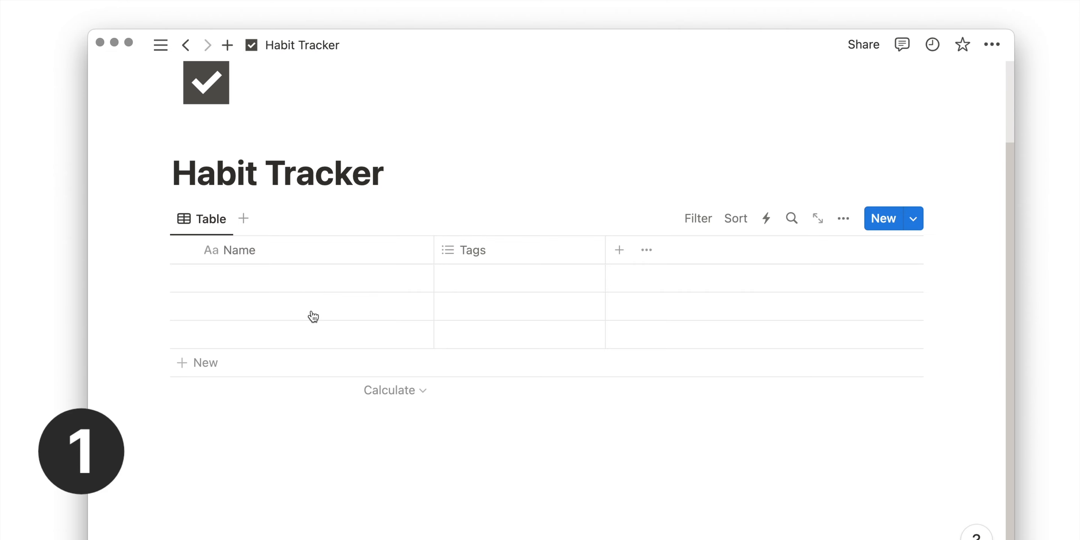
Turn off the vertical lines in the table view's layout.
click(843, 218)
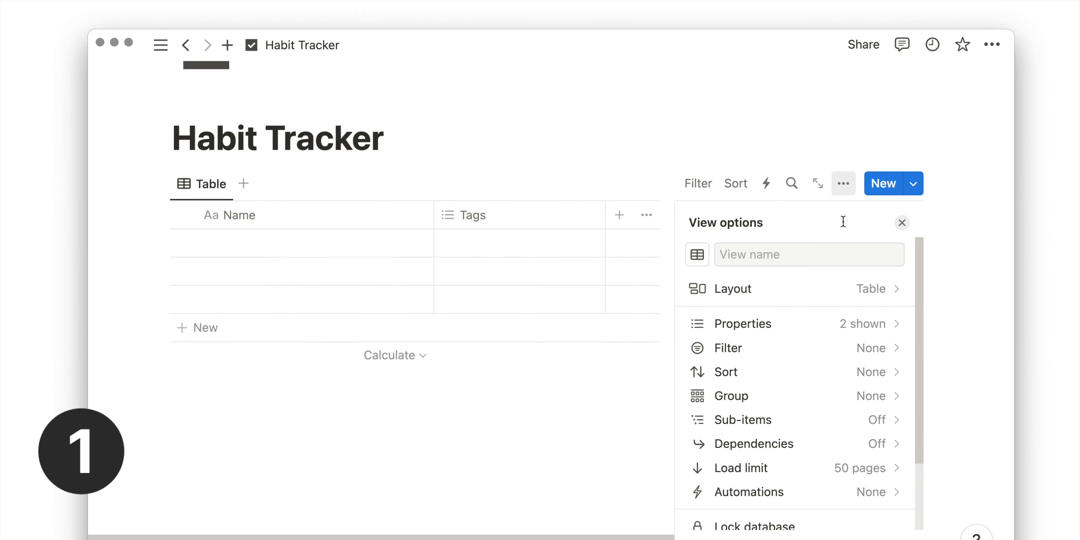
click(827, 291)
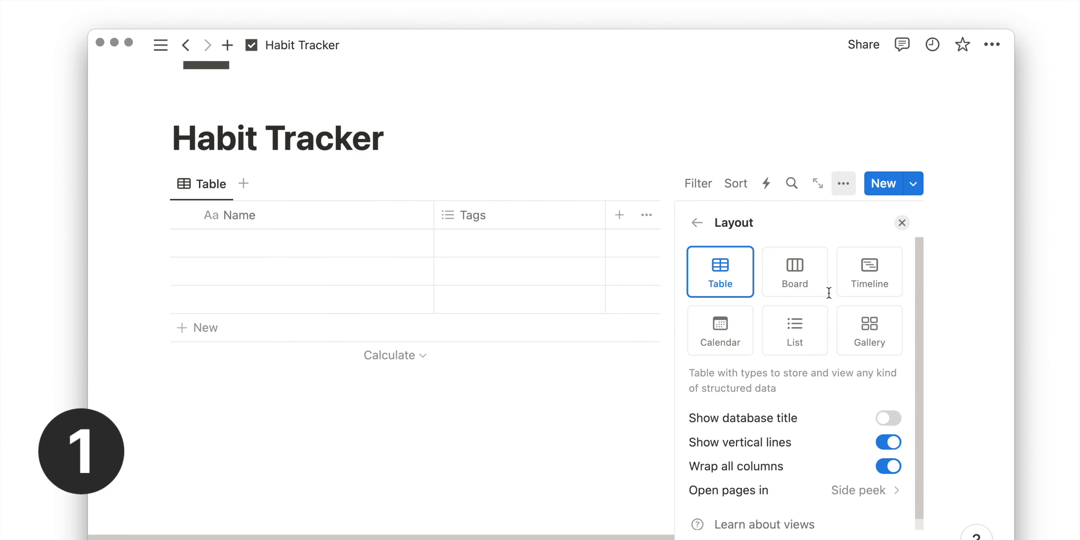
click(888, 444)
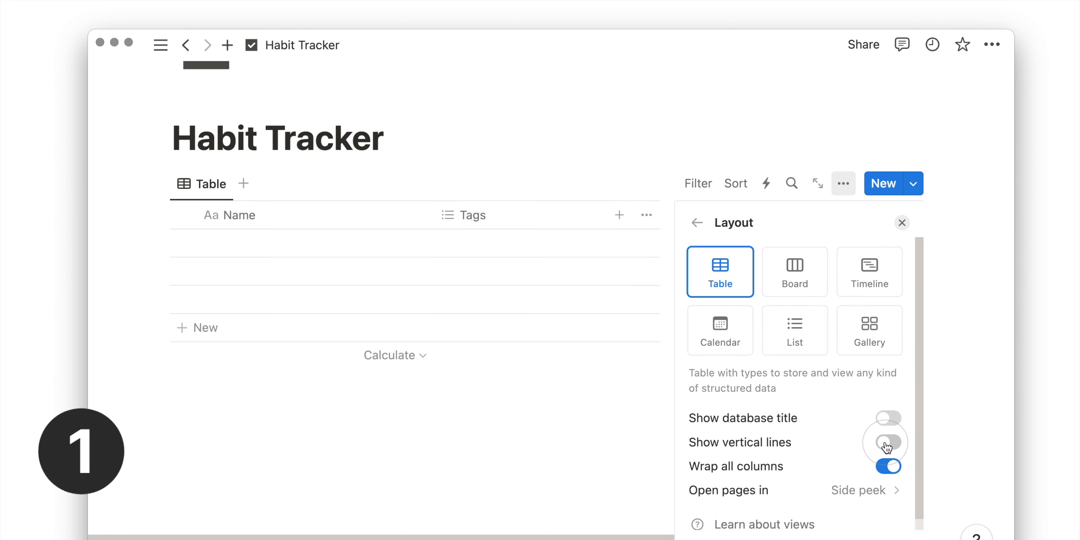
click(902, 223)
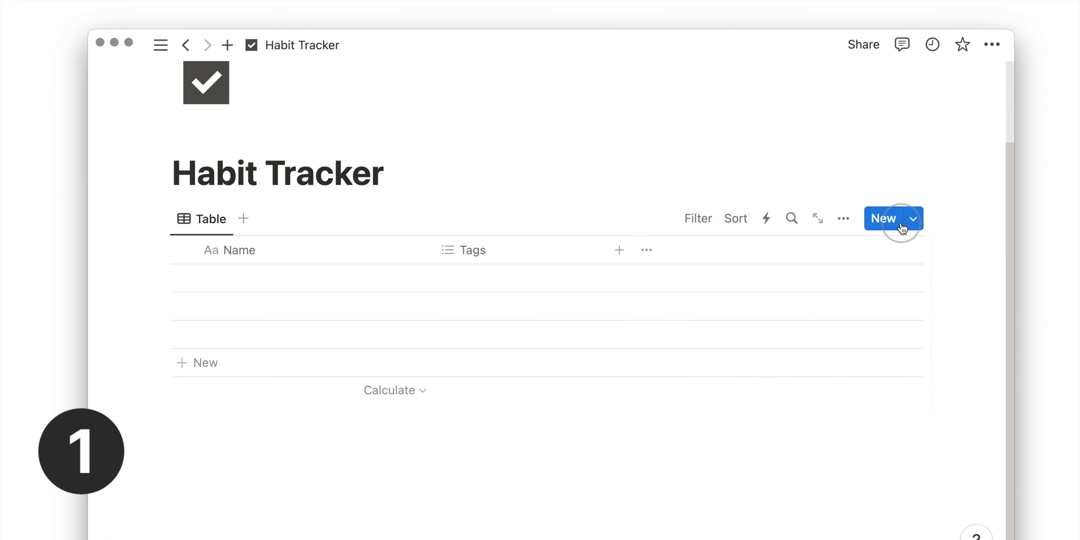
Delete the Tags property from the database.
click(546, 248)
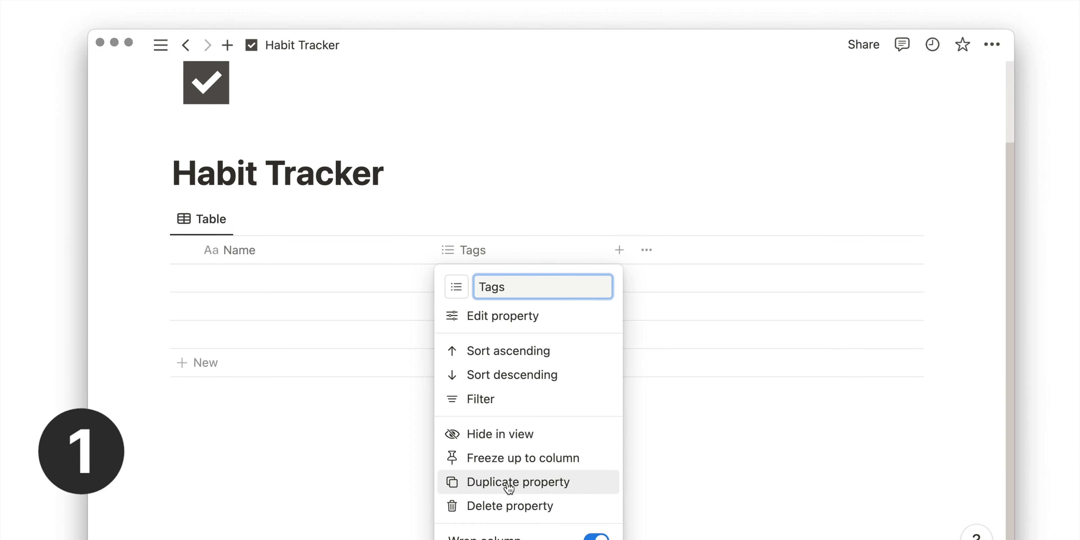
click(503, 503)
click(556, 316)
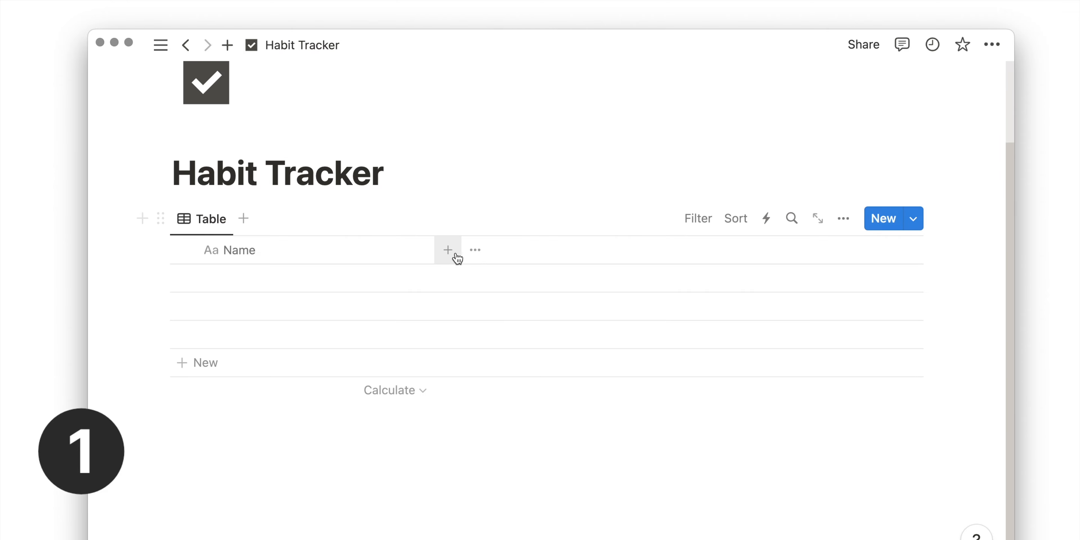
Add a checkbox property named "Read" and give it the closed-book icon.
click(448, 249)
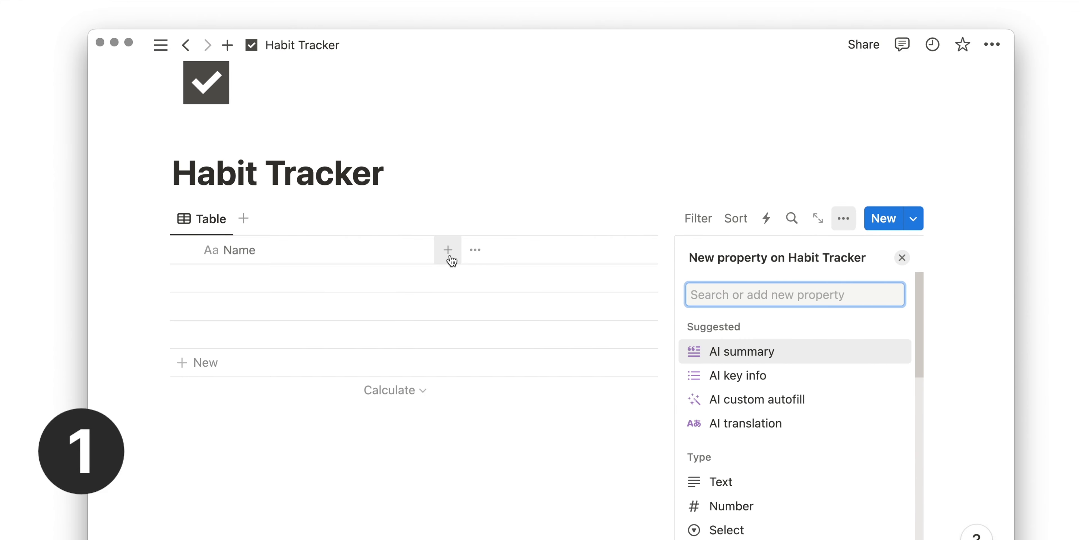
text(check)
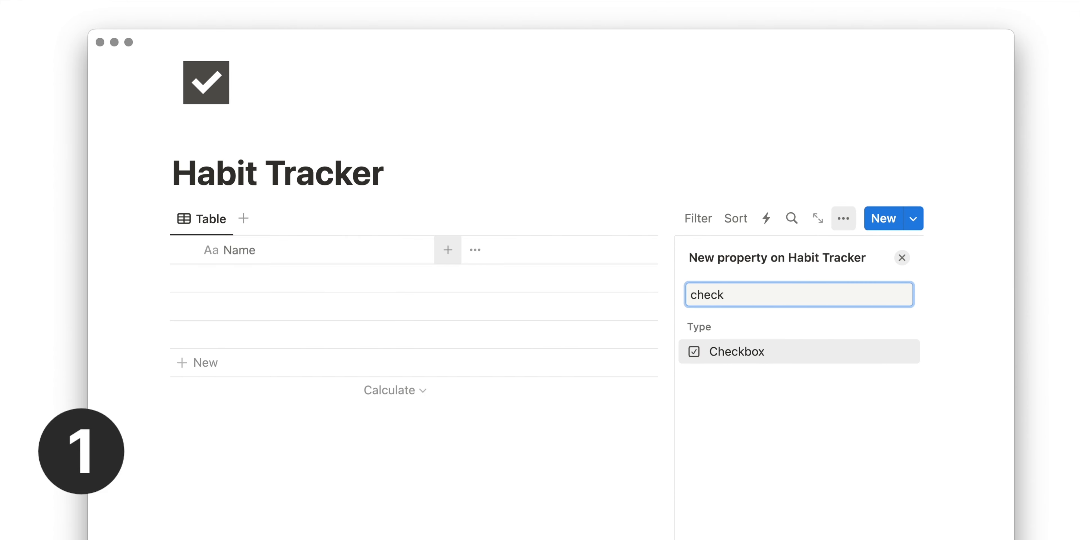
key(Return)
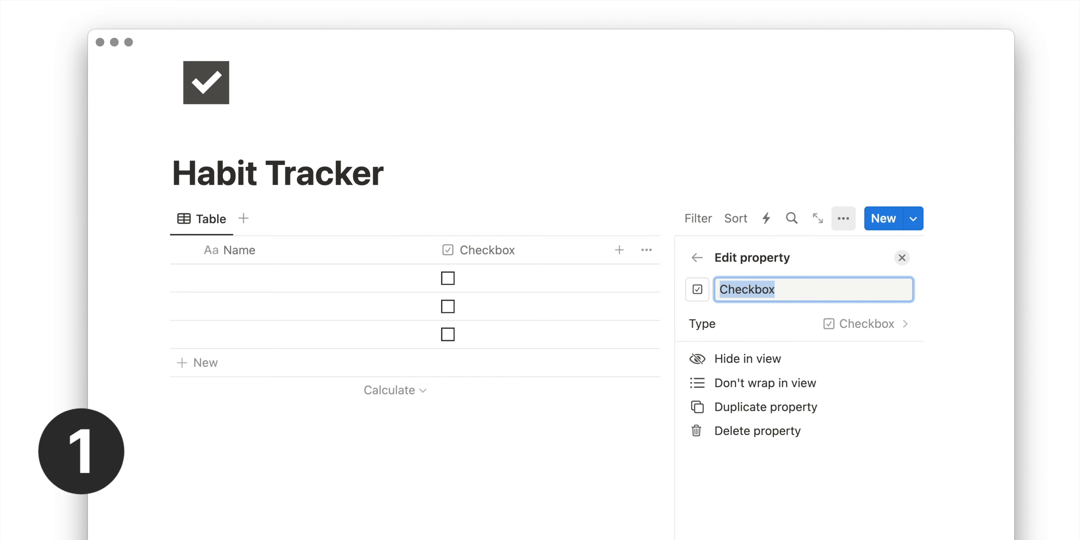
text(Read)
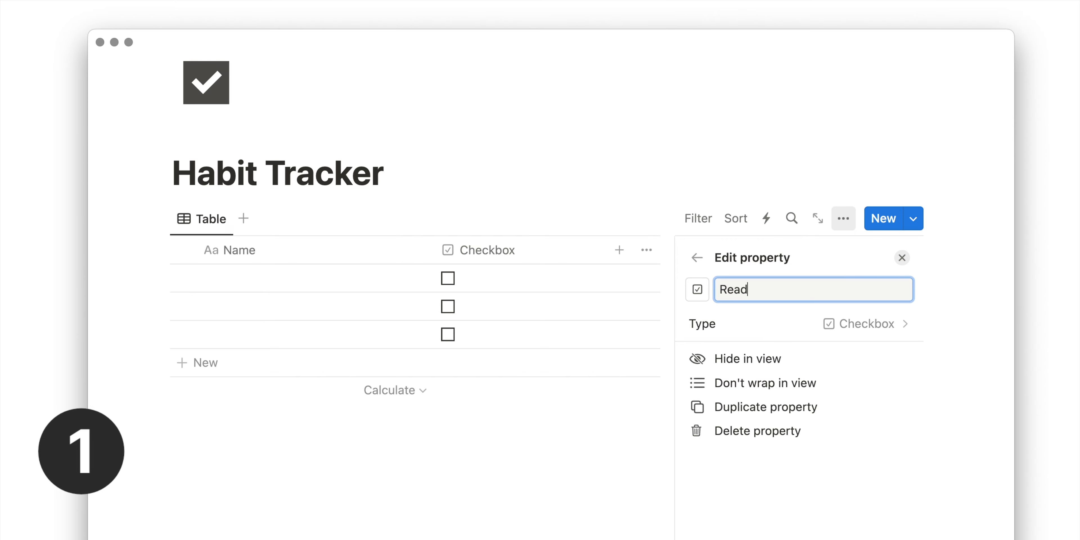
click(697, 290)
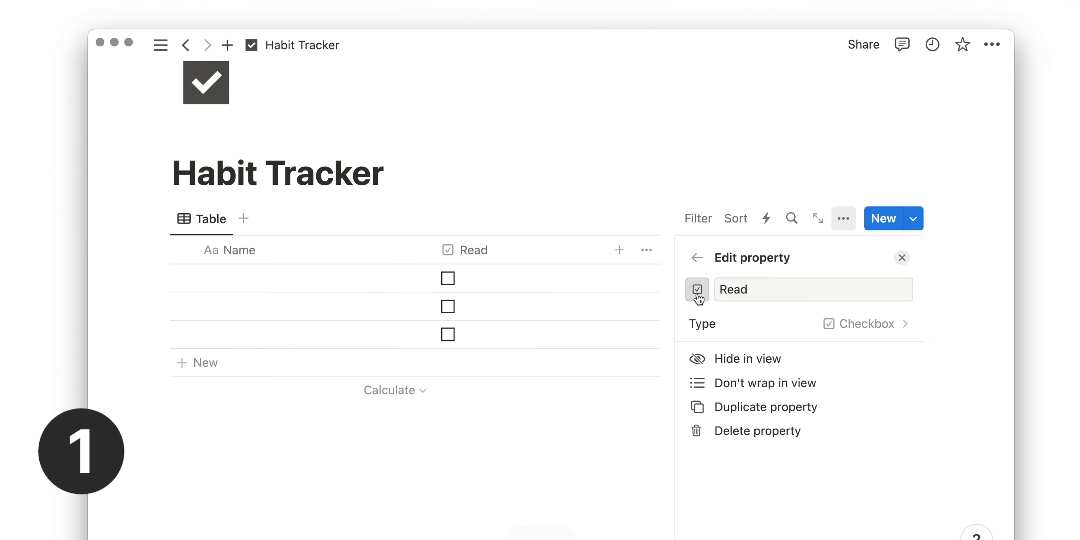
text(book)
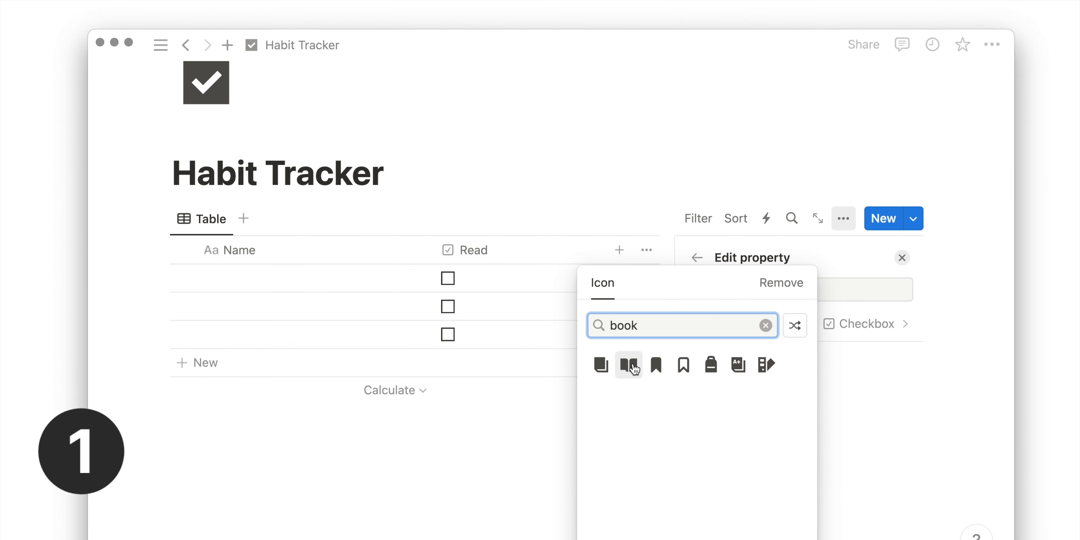
click(601, 365)
click(554, 203)
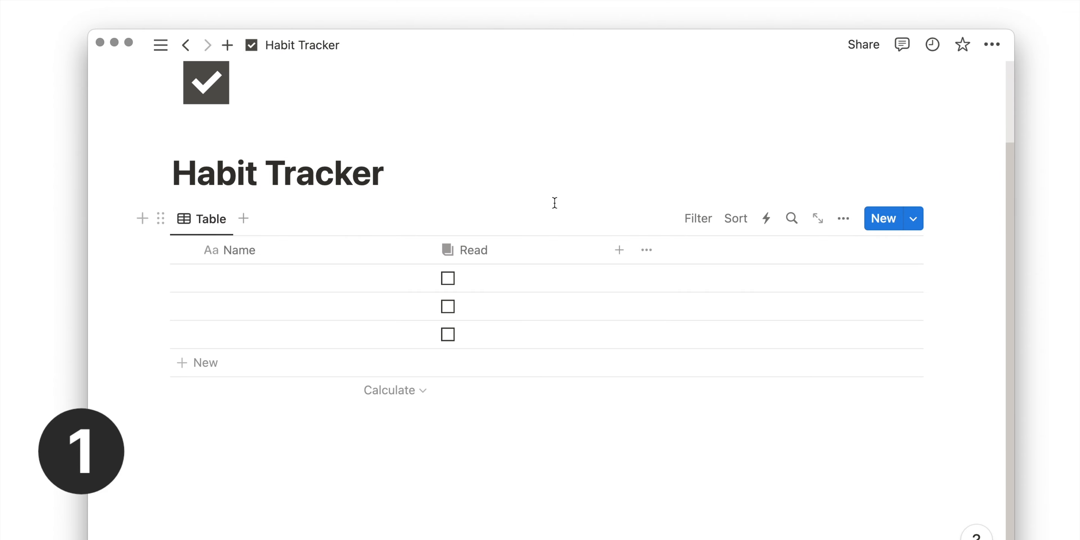
Narrow the Read column and add a checkbox property named "Workout" with the running-person icon.
drag(605, 251, 530, 250)
click(529, 251)
text(check)
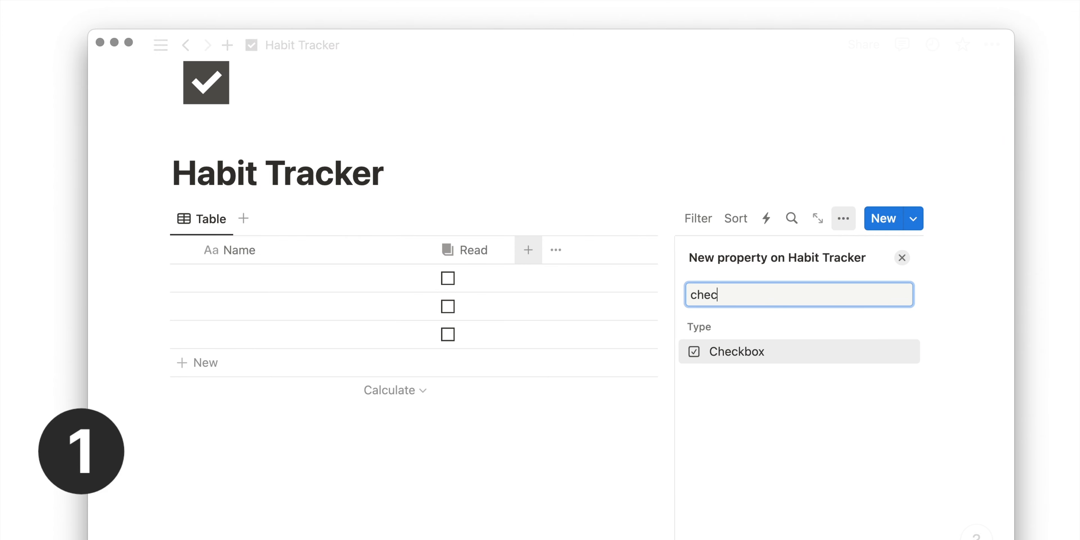
key(Return)
text(Workout)
click(697, 289)
click(646, 364)
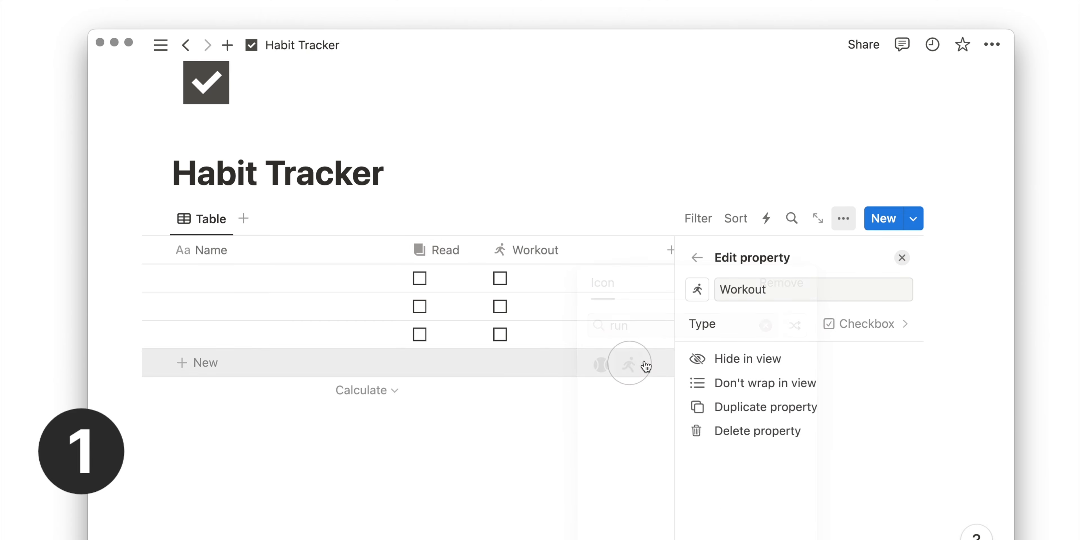
key(Escape)
Narrow the Workout column and add a checkbox property named "Journal" with the pencil icon.
drag(685, 254, 621, 253)
click(622, 252)
text(check)
key(Return)
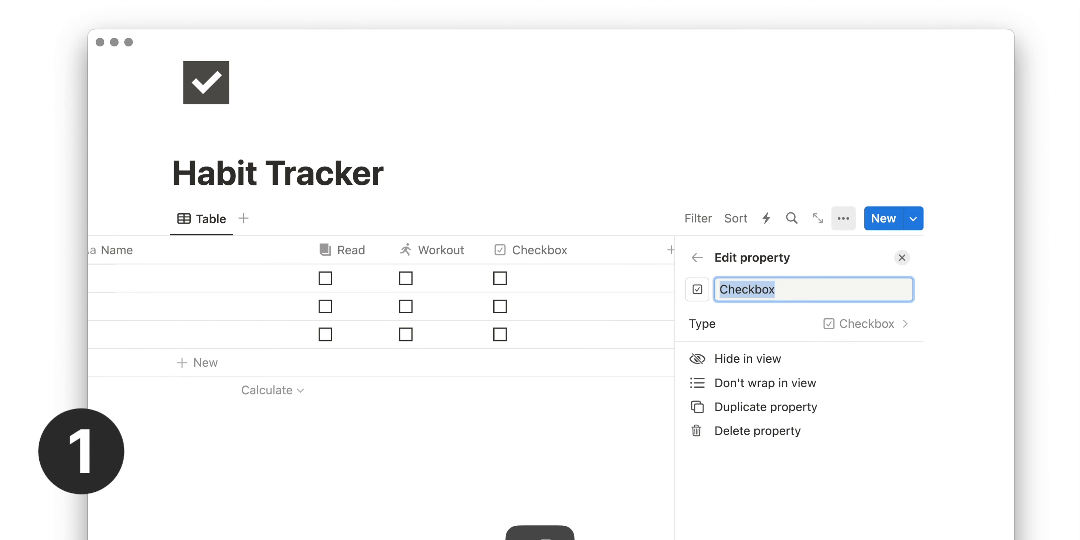
text(Journal)
click(698, 289)
text(write)
click(711, 364)
key(Escape)
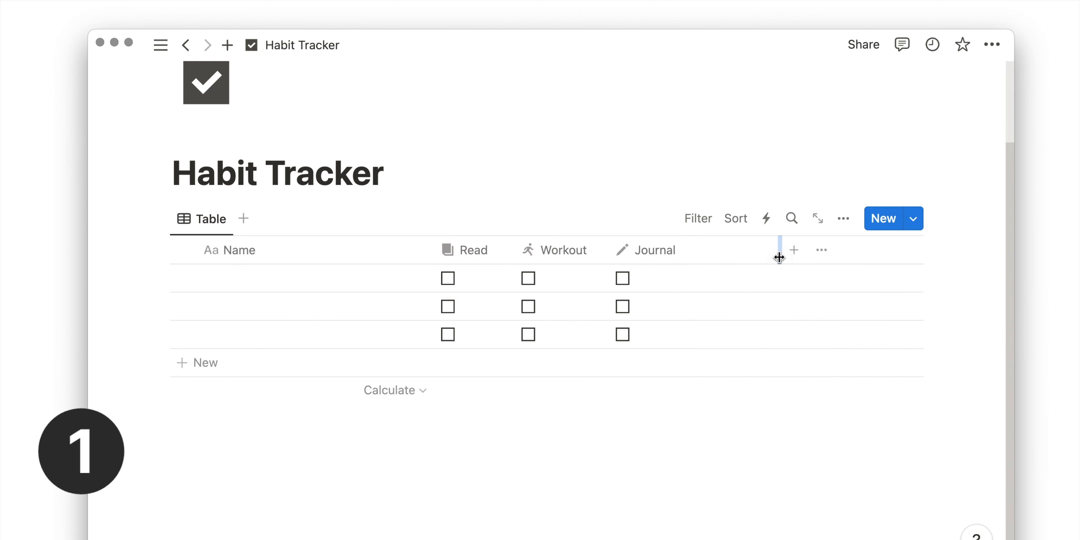
Narrow the Journal column and add a formula property named "Progress" with the three-dots icon.
drag(777, 254, 696, 250)
click(710, 249)
text(form)
key(Return)
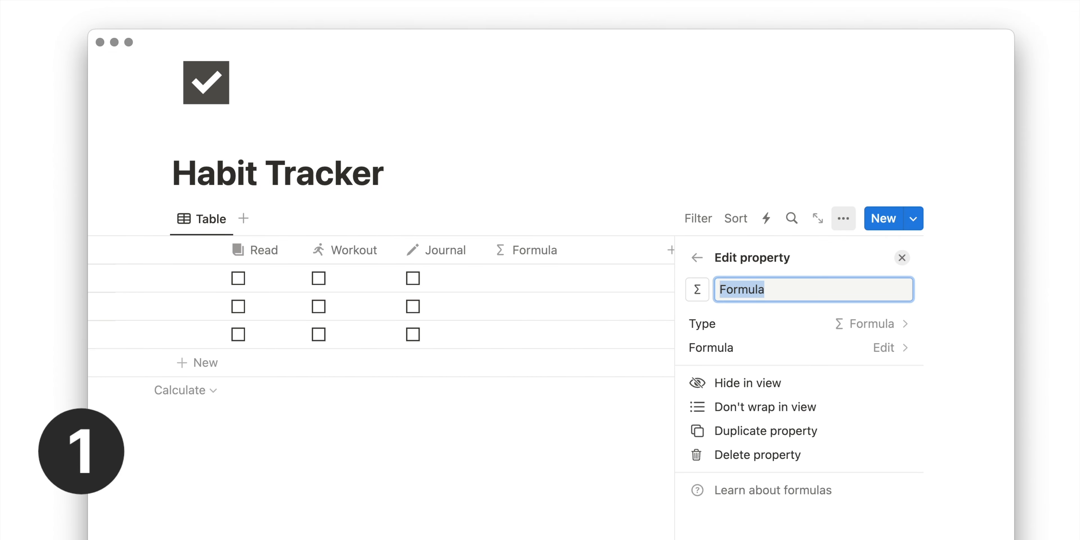
text(Progre)
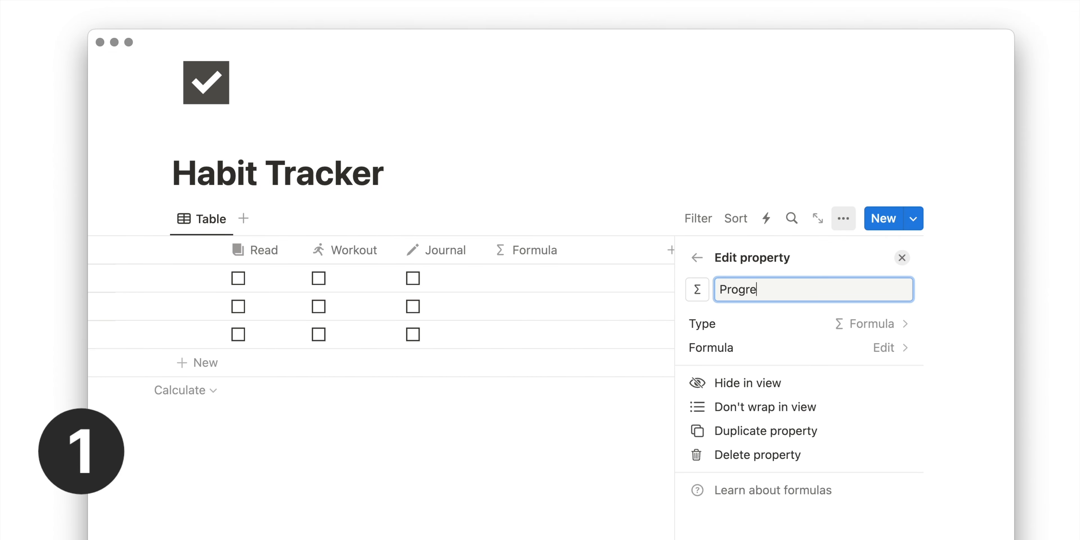
text(ss)
click(699, 294)
text(d)
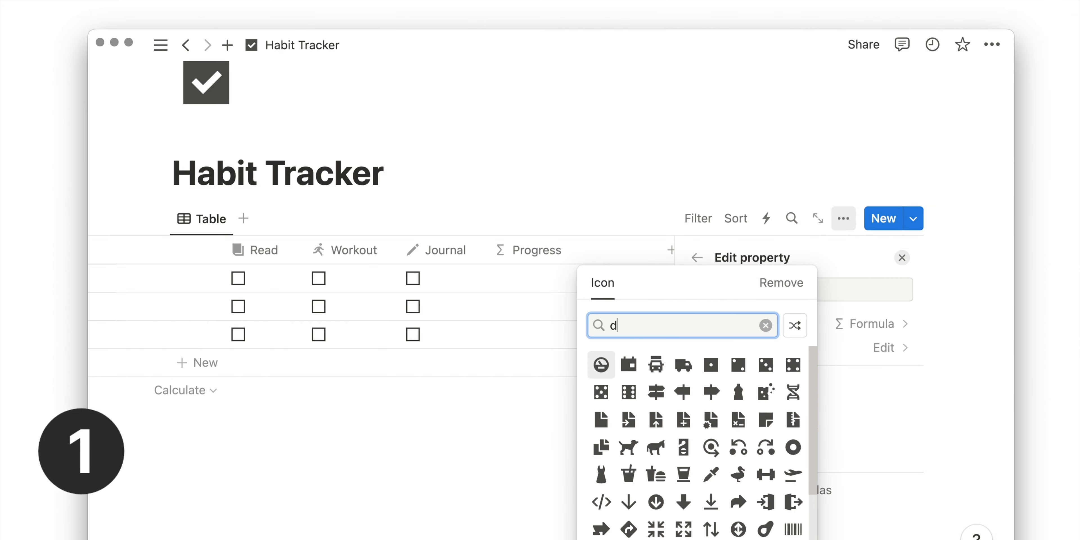
text(ot)
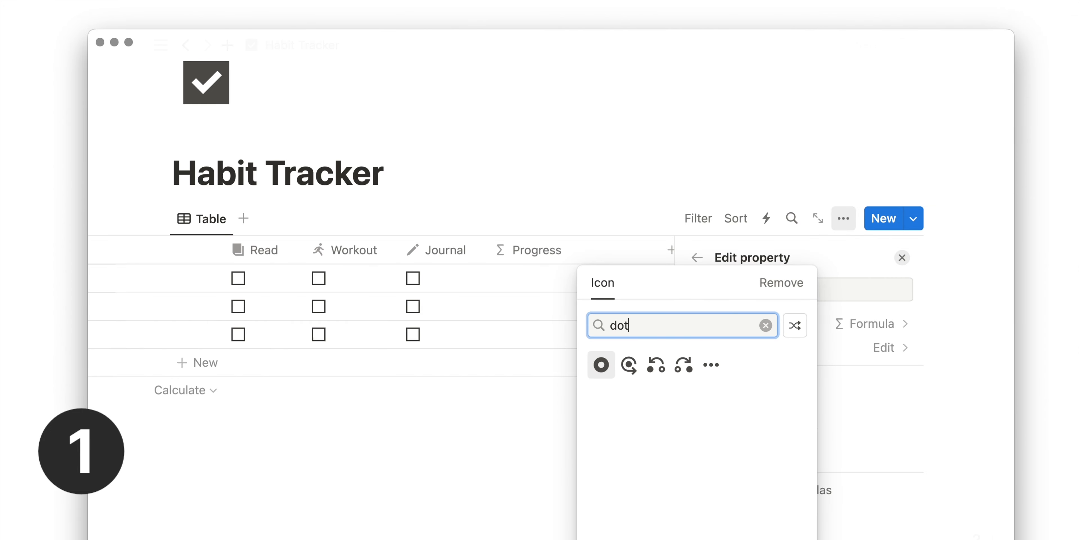
click(712, 366)
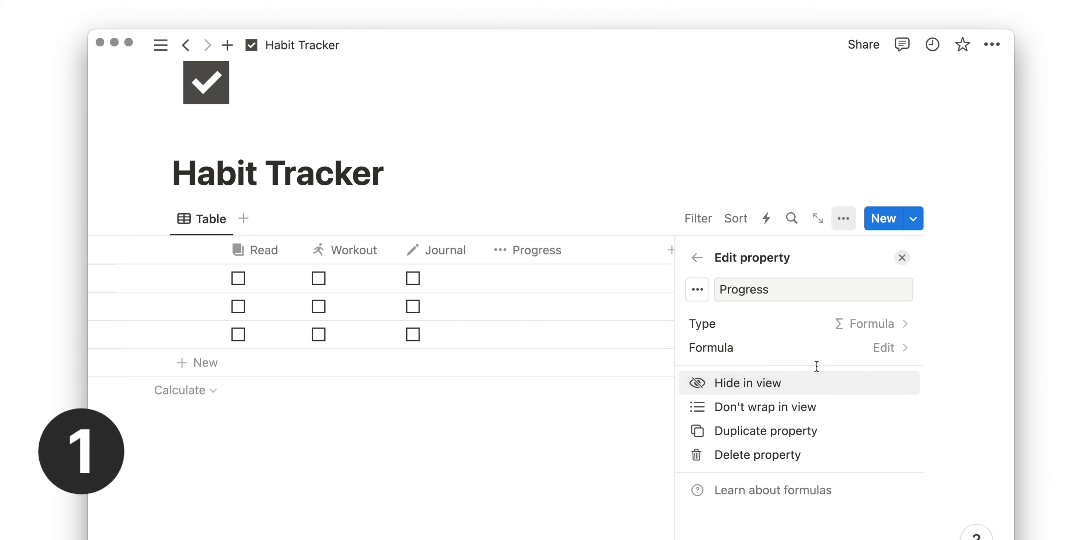
Enter the formula toNumber(Read) + toNumber(Workout) + toNumber(Journal) for the Progress property.
click(796, 354)
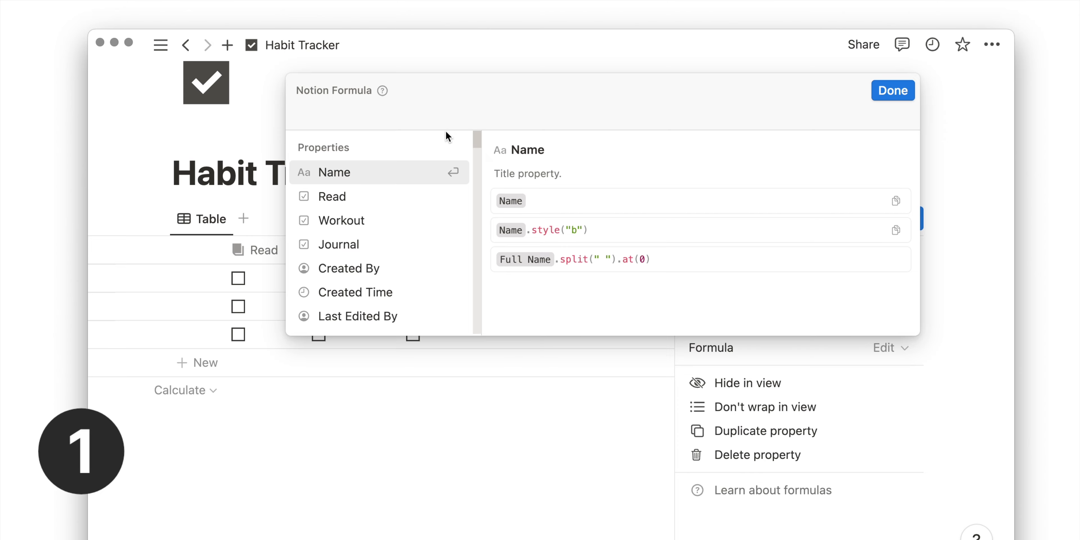
text(to)
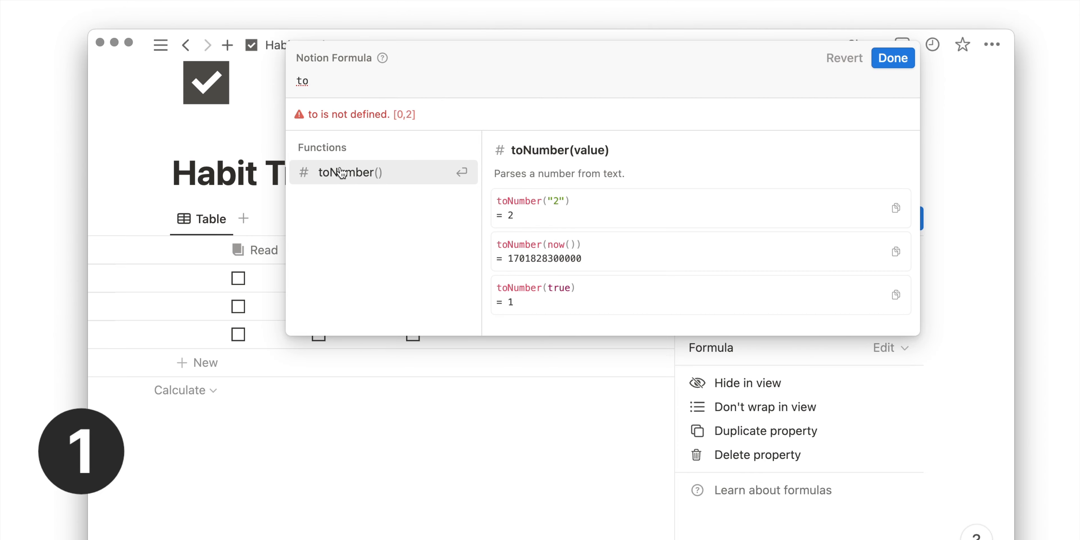
click(369, 181)
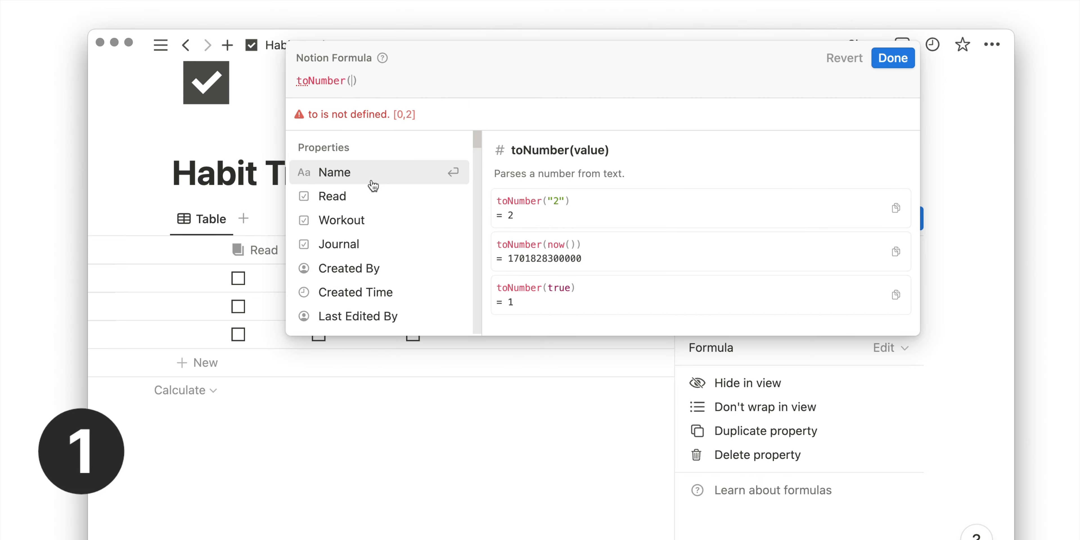
click(354, 205)
click(415, 114)
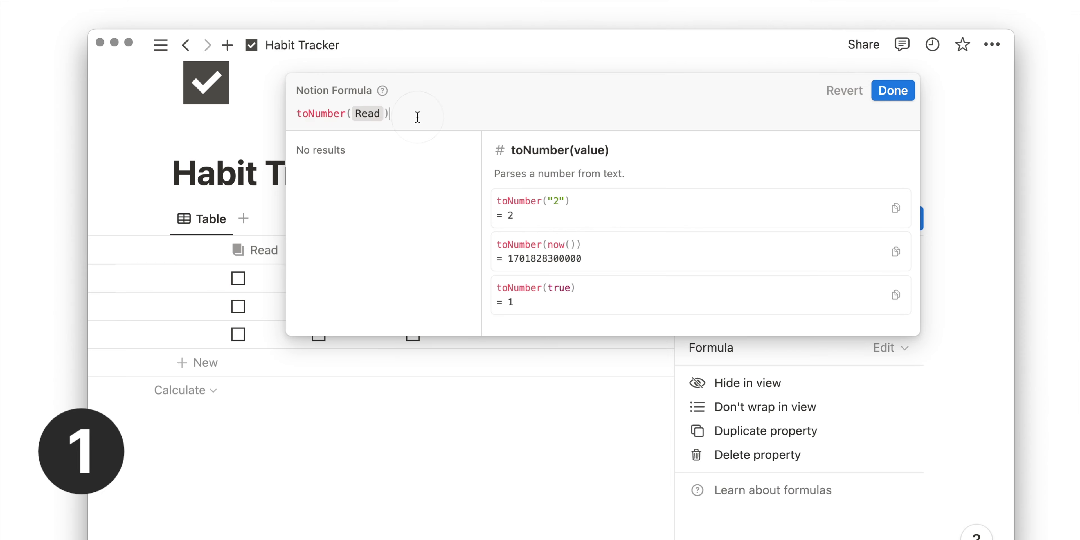
text(+ to)
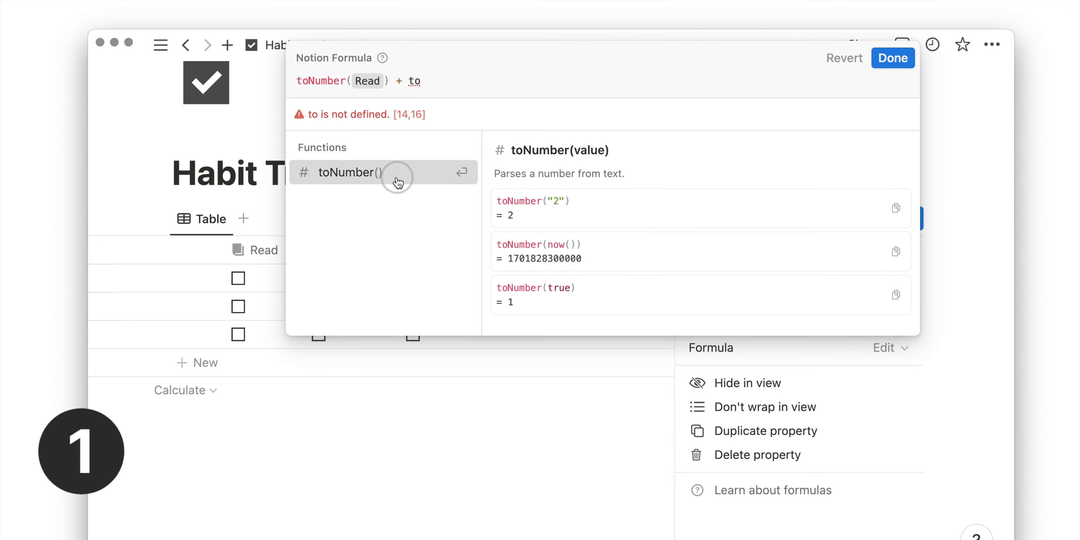
click(393, 174)
click(413, 220)
text(+ to)
click(405, 174)
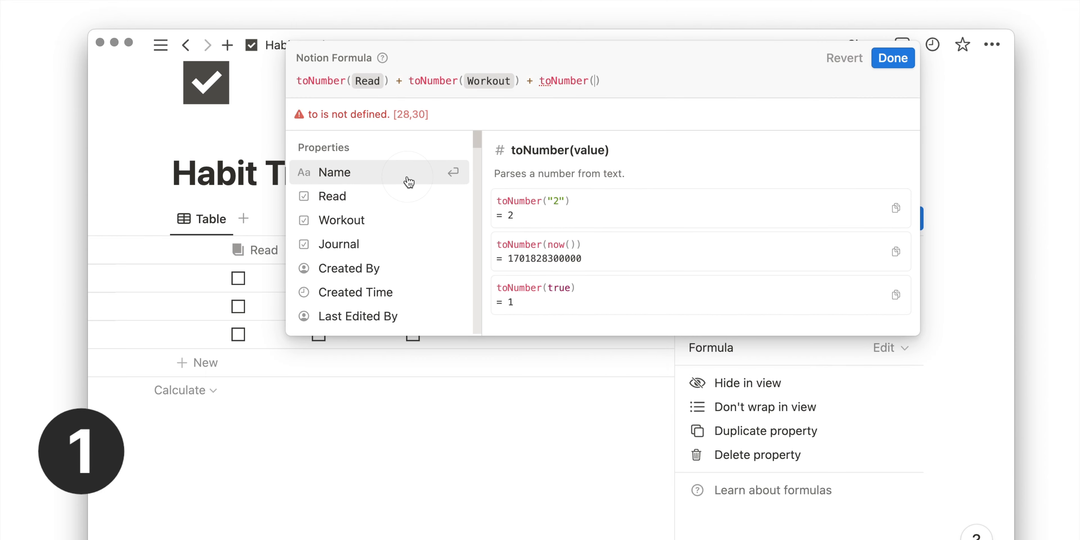
click(391, 243)
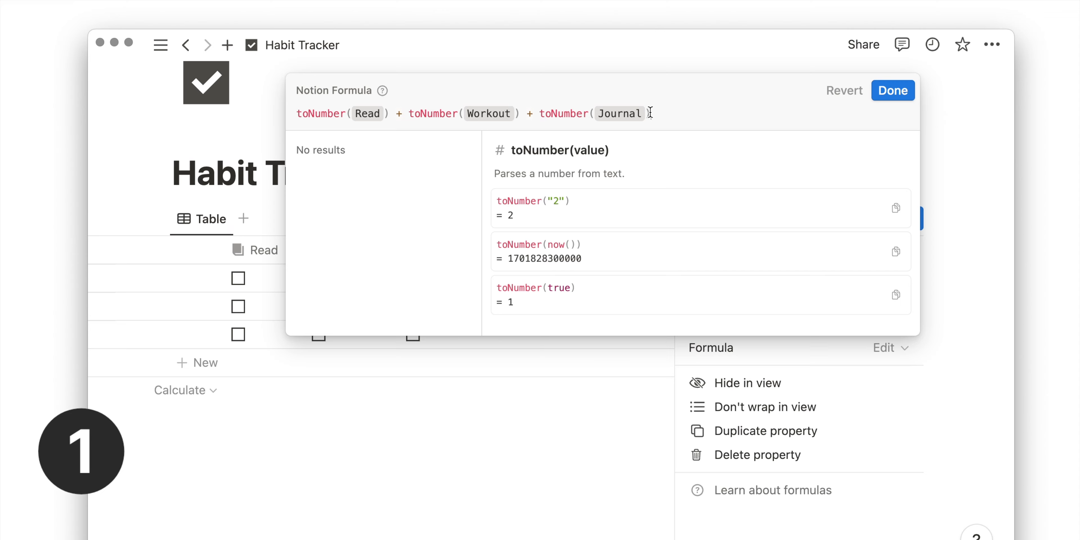
Enclose the Progress formula's sum in parentheses, divide it by 3 and save the formula.
click(297, 113)
text(()
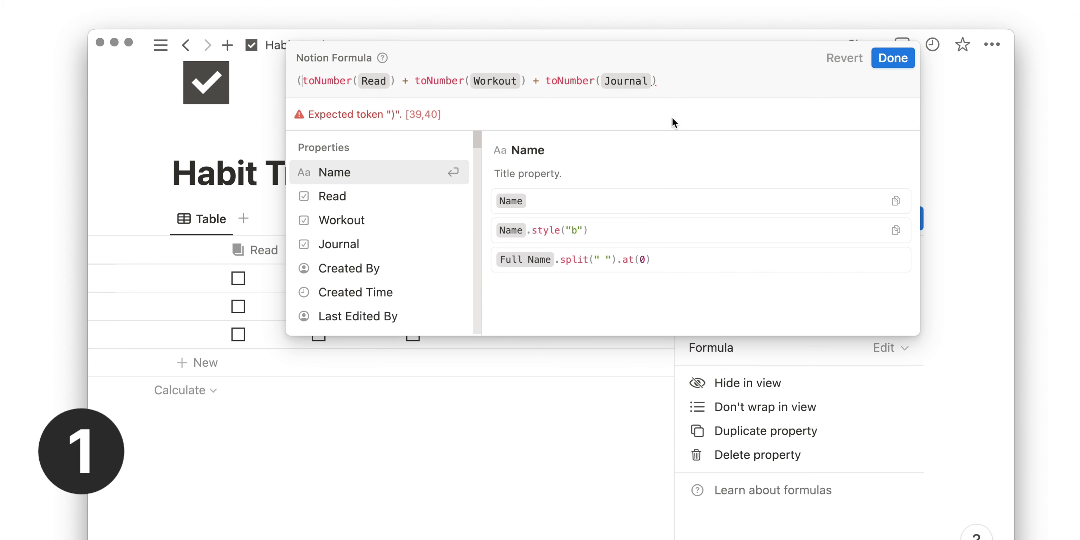
click(681, 82)
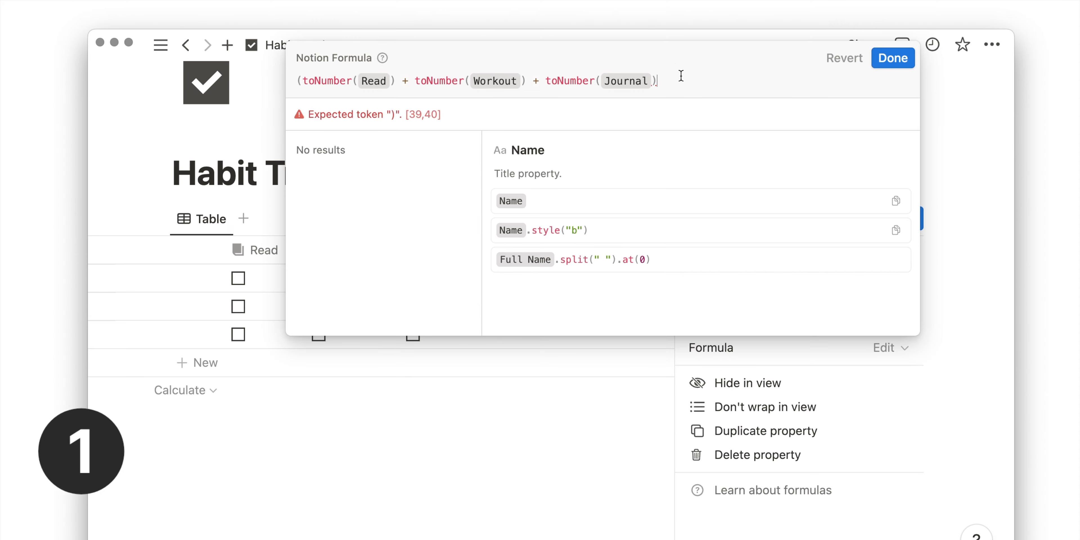
text()/3)
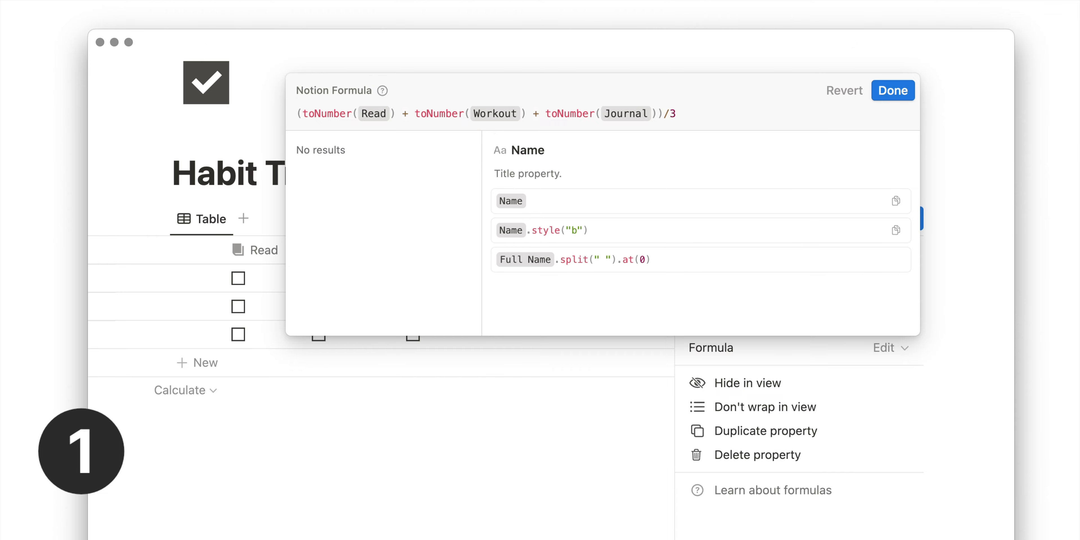
click(893, 90)
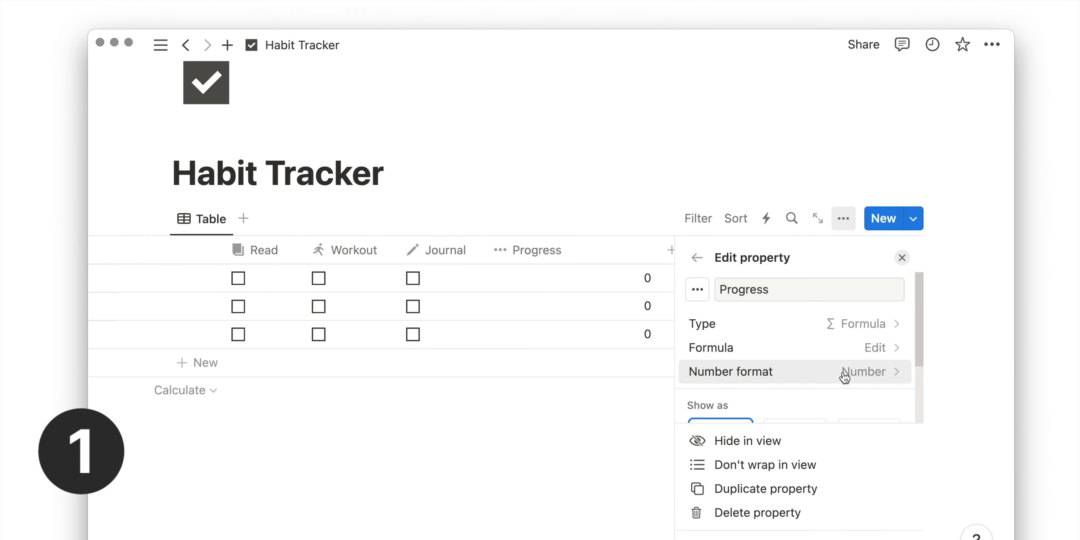
Set the Progress property's number format to Percent and show it as a light gray ring.
click(827, 373)
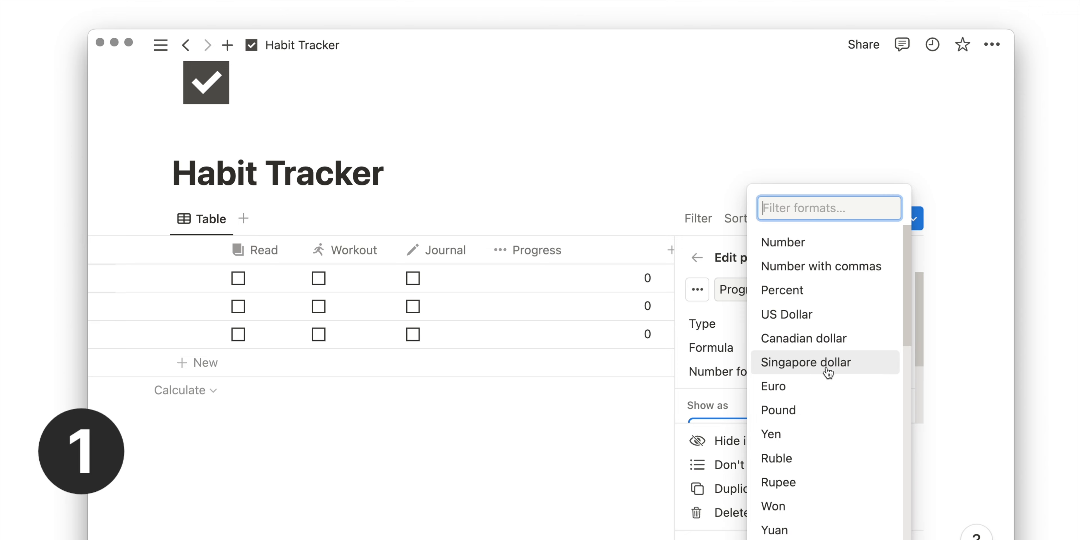
click(824, 298)
scroll(823, 320, down, 1)
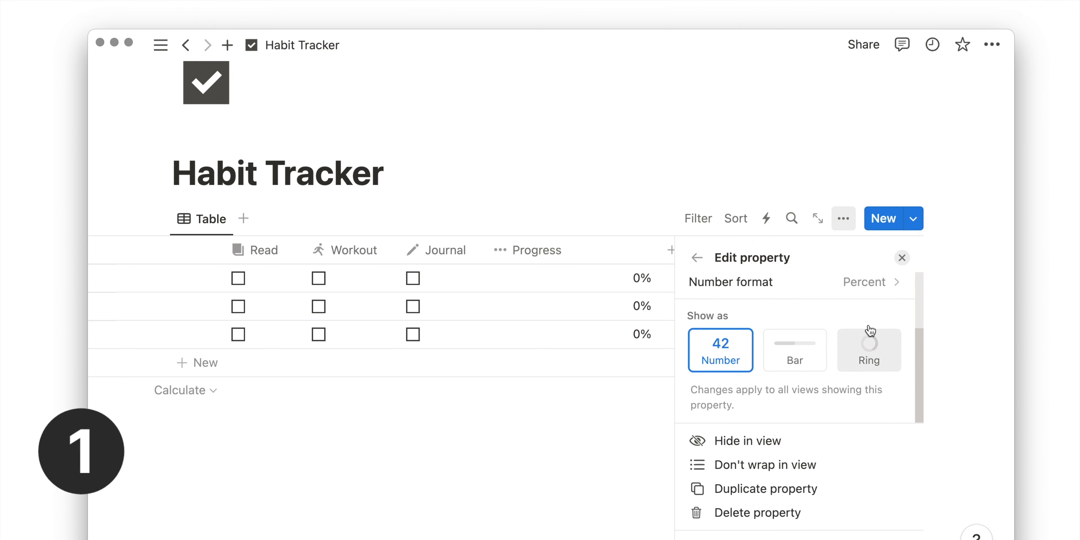
click(867, 347)
scroll(865, 355, down, 2)
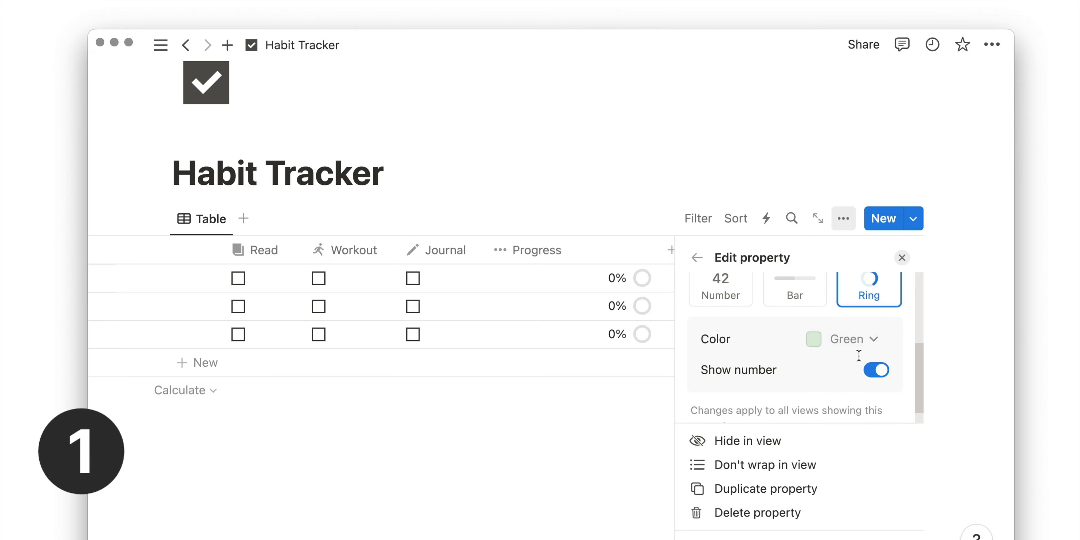
click(861, 341)
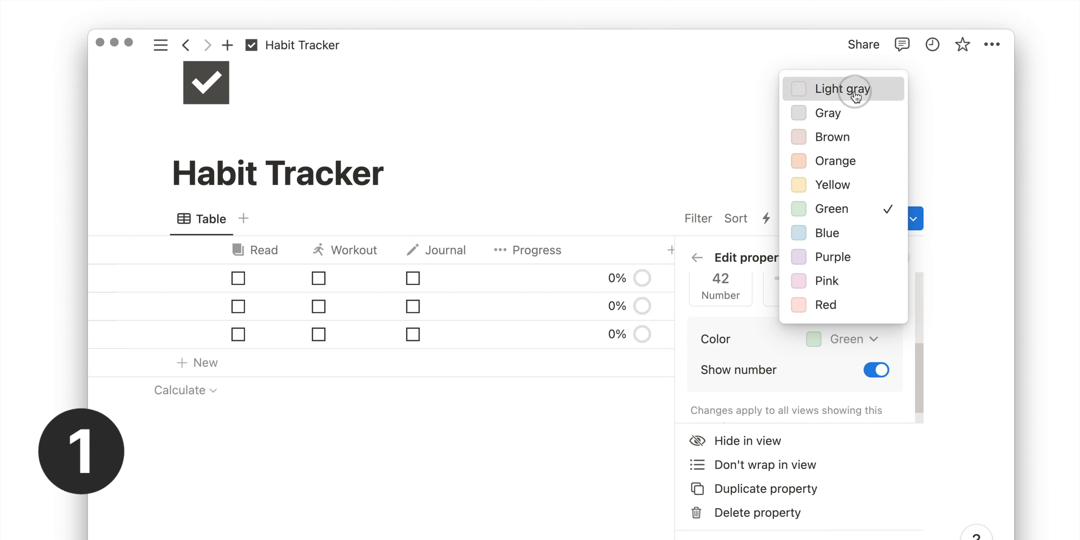
click(843, 89)
click(902, 258)
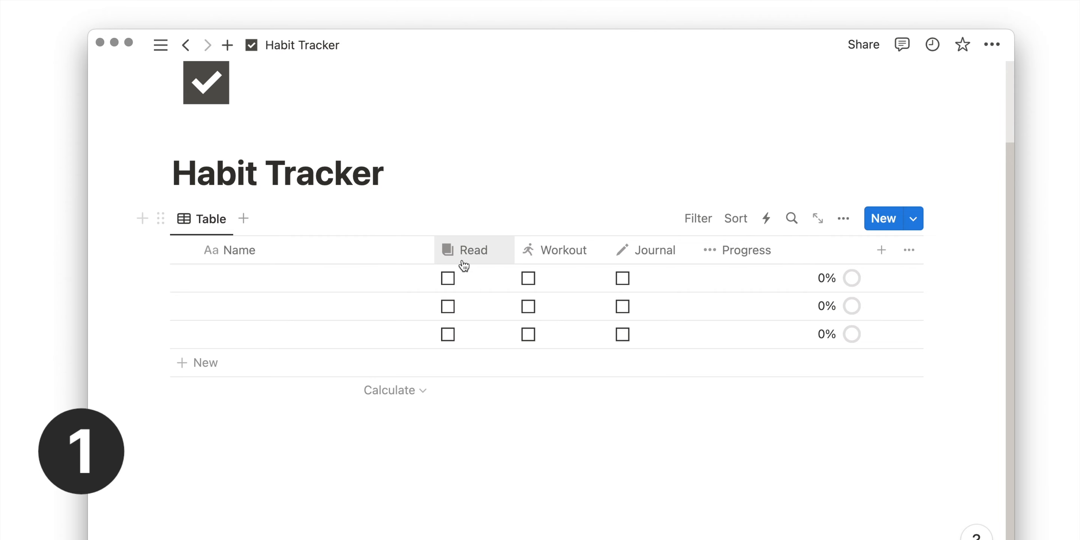
Tick the Read and Workout checkboxes in the first row.
click(448, 278)
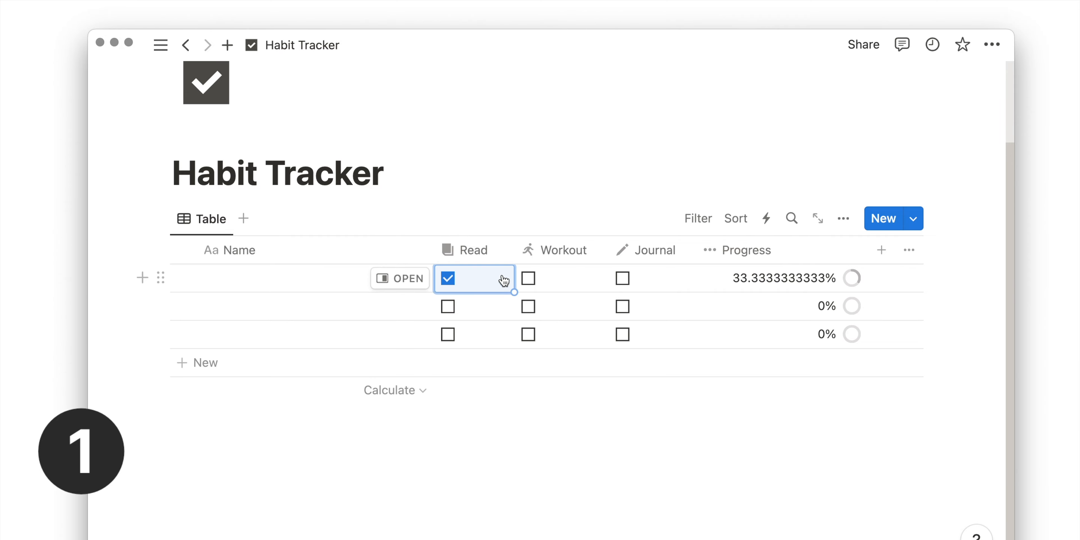
click(528, 279)
click(688, 286)
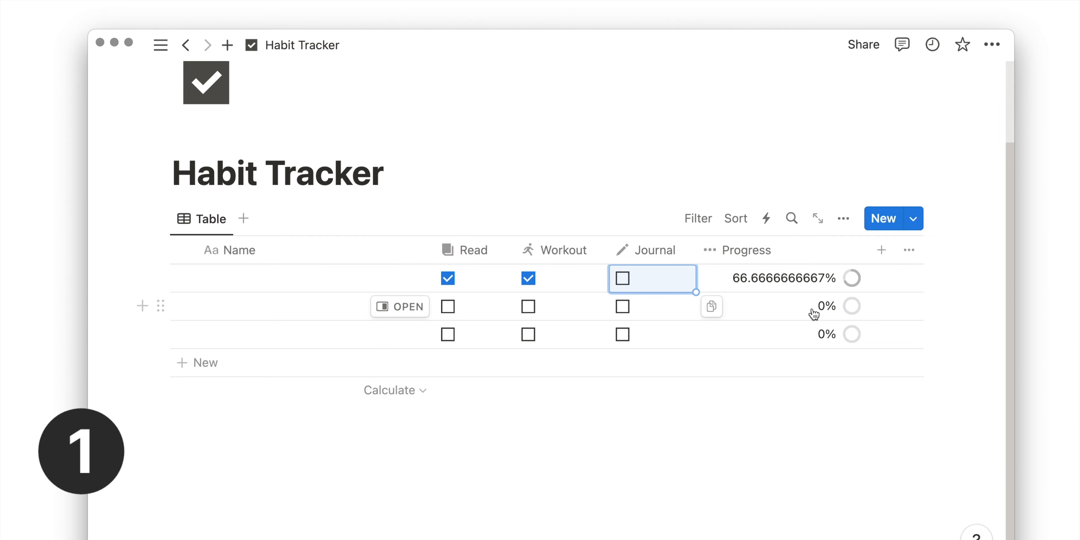
Wrap the whole Progress formula, including the division by 3, in the round() function.
click(777, 279)
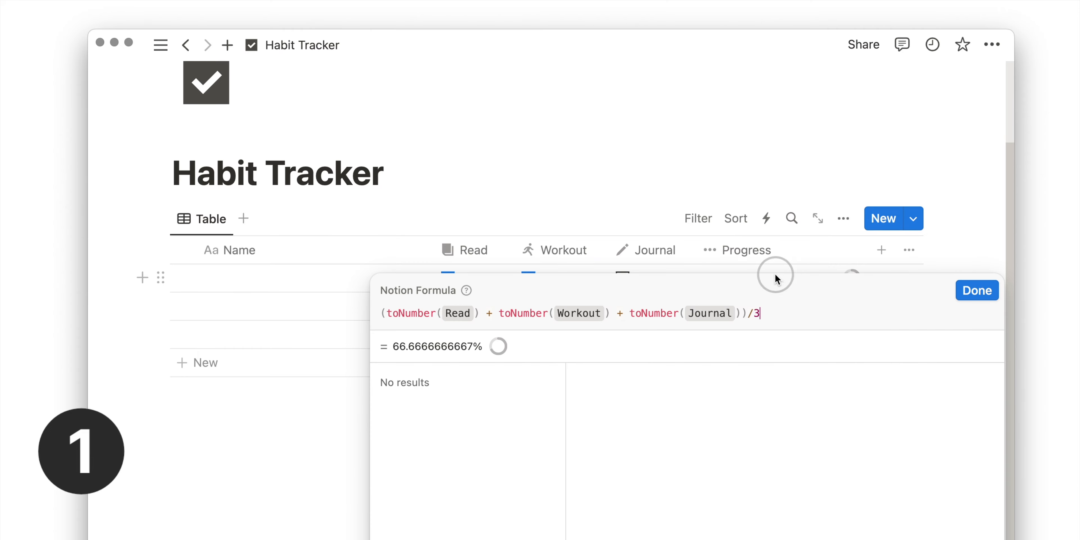
text(round)
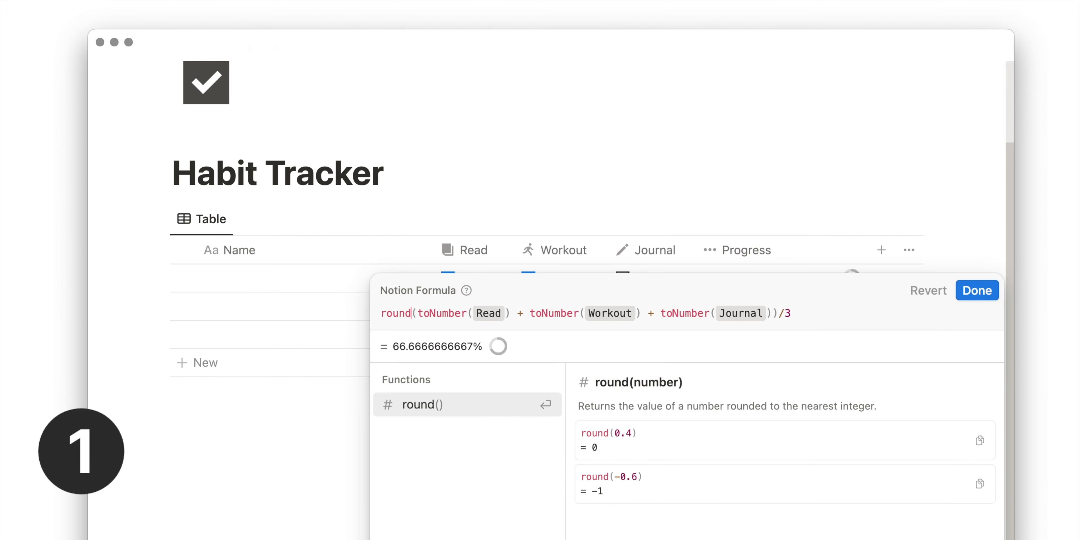
text(()
click(824, 313)
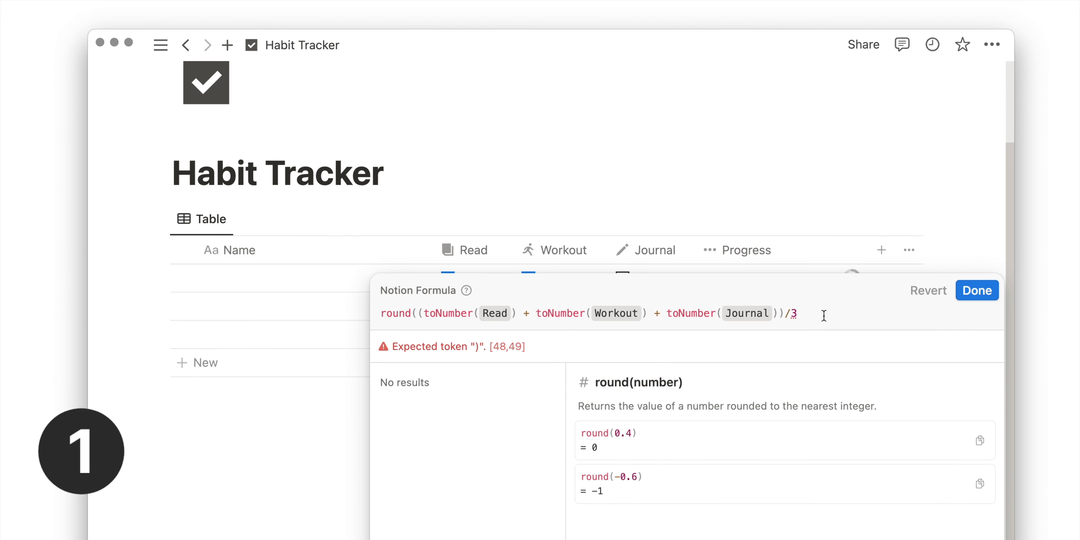
text())
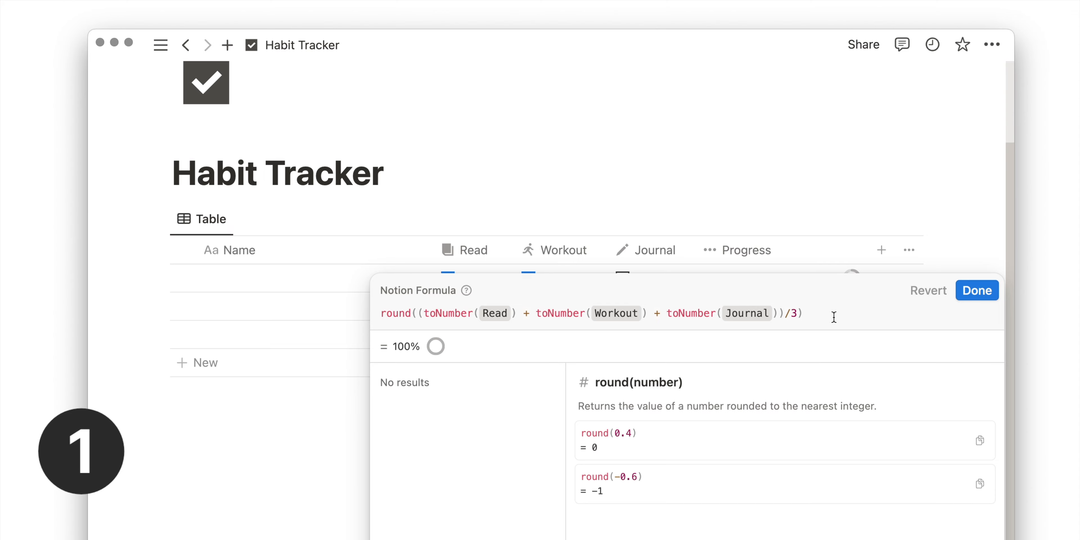
Multiply by 1000 inside the Progress formula's round(), divide by 1000 outside it and save the formula.
click(799, 314)
text(*1000)
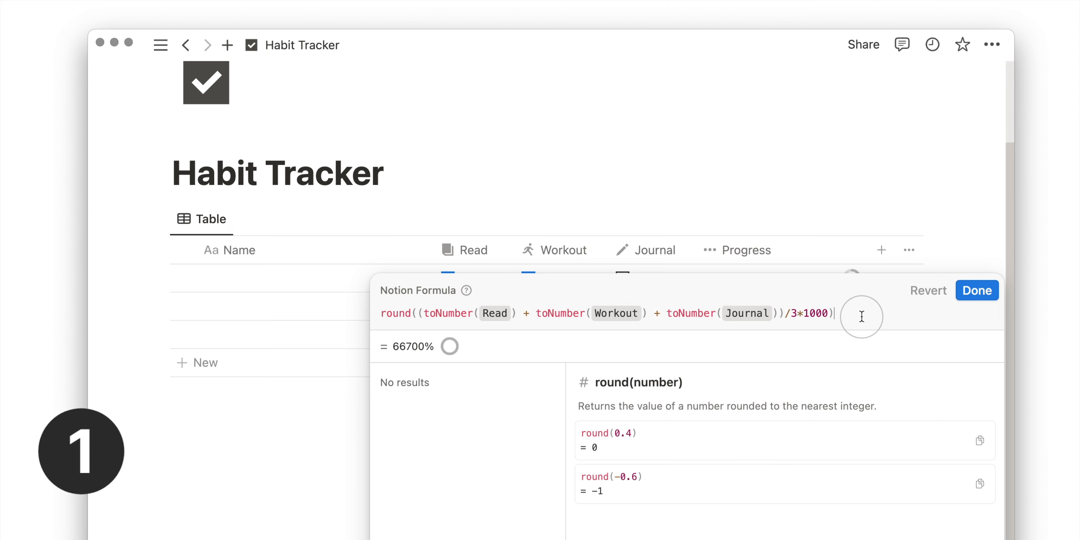
key(End)
text(/1000)
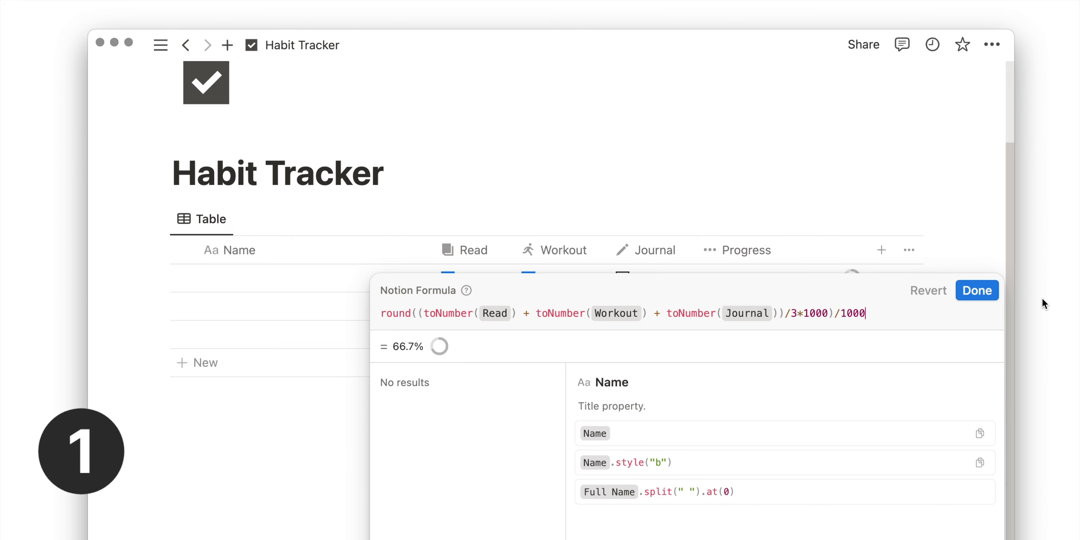
click(977, 291)
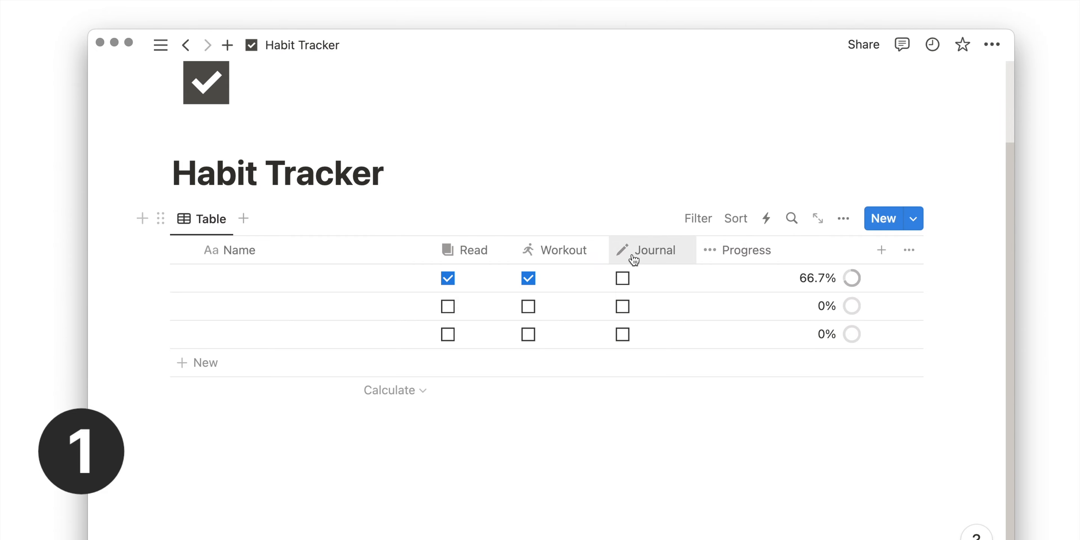
In the first row, toggle the Journal checkbox on and off and untick Workout.
click(622, 278)
click(622, 278)
click(534, 281)
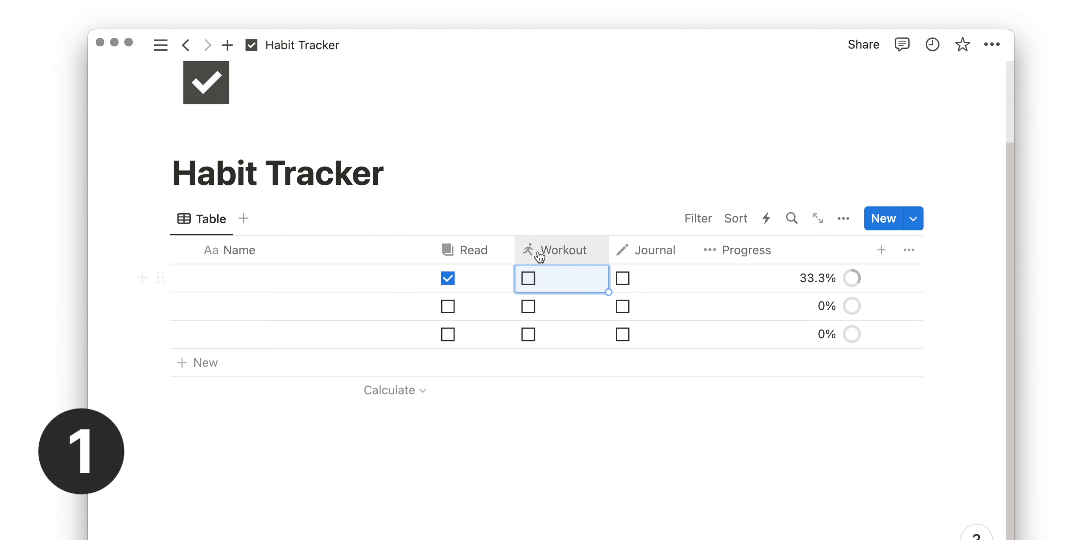
click(650, 167)
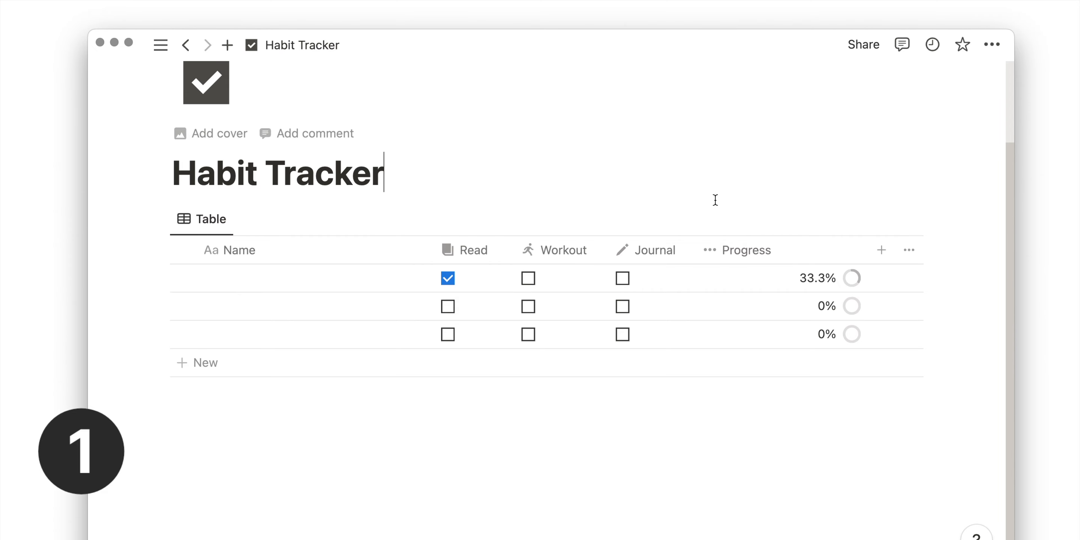
Add a date property named "Date" and move its column between Name and Read.
click(880, 249)
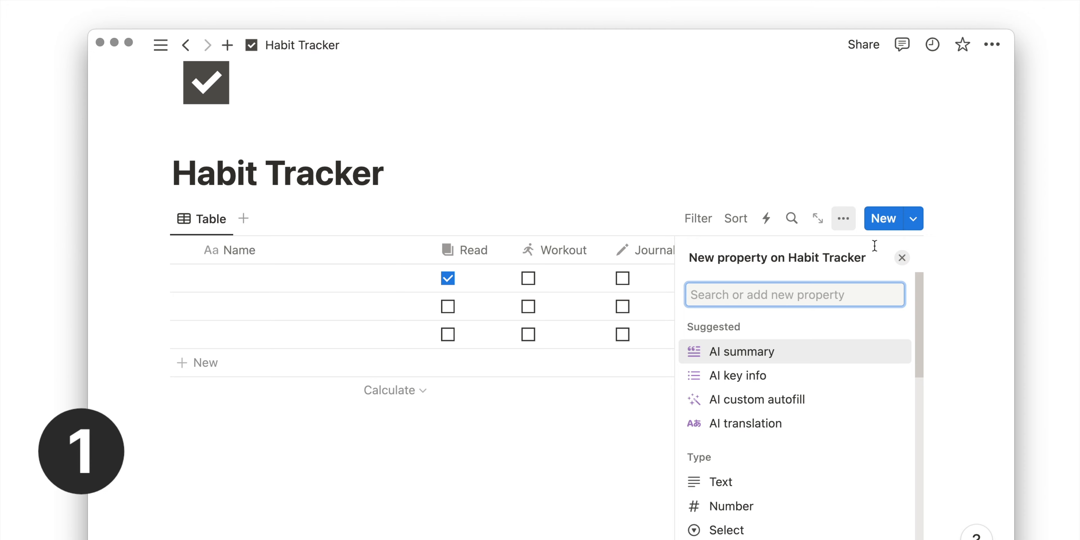
text(date)
key(Return)
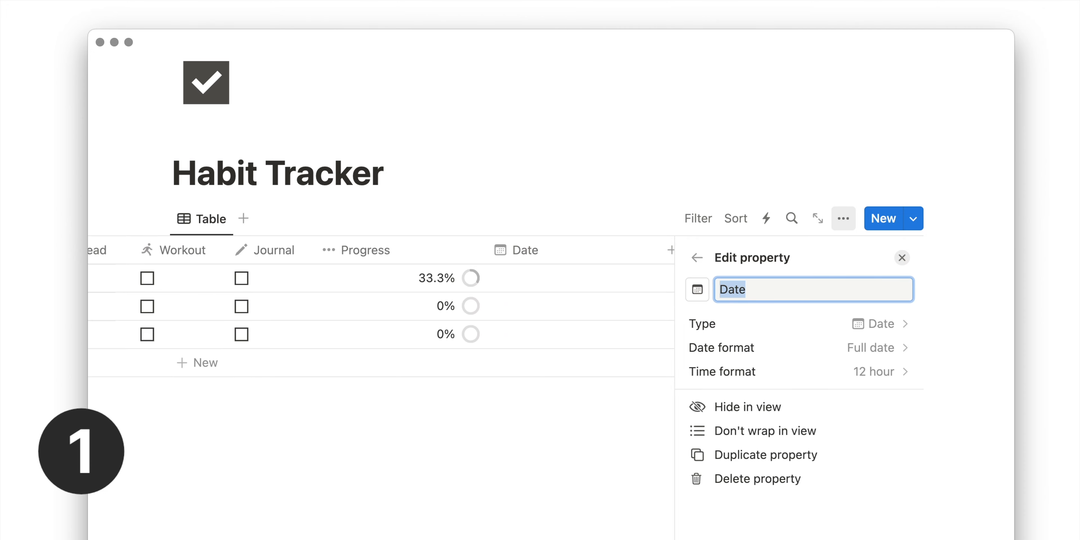
click(902, 257)
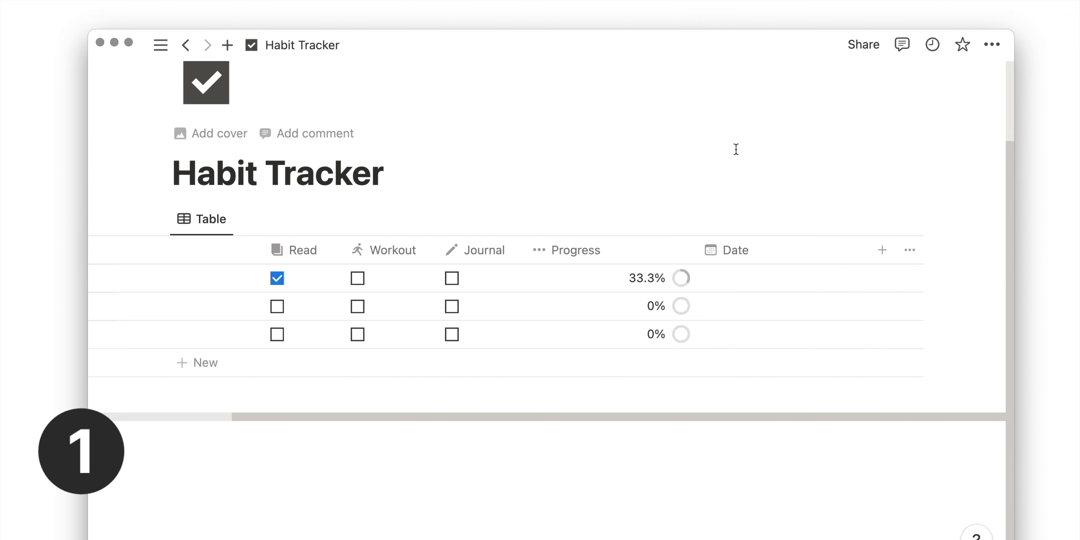
drag(833, 253, 437, 252)
Name the first row "Daily Habits" and set its date to December 6, 2023.
click(296, 281)
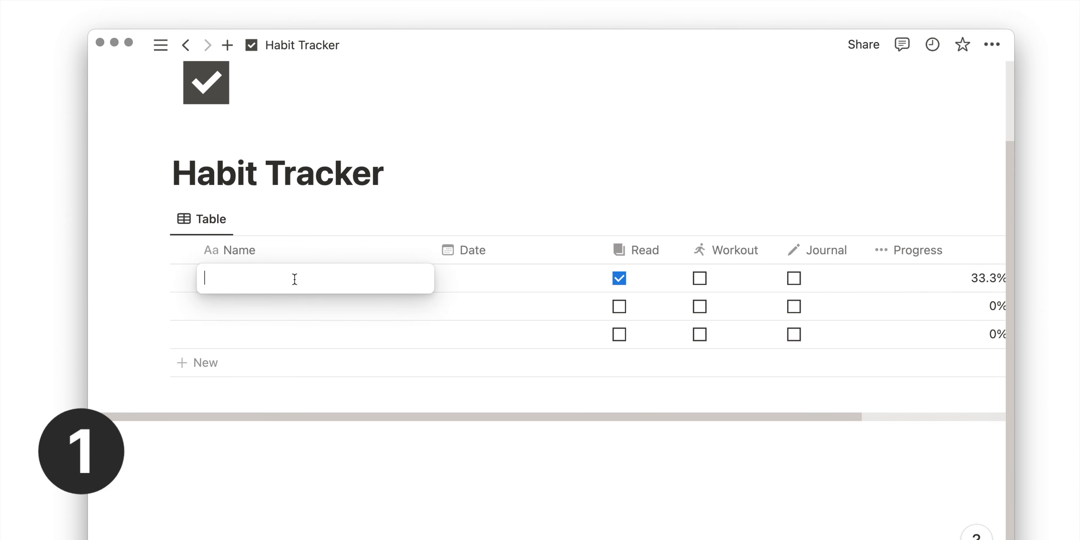
text(Daily Han)
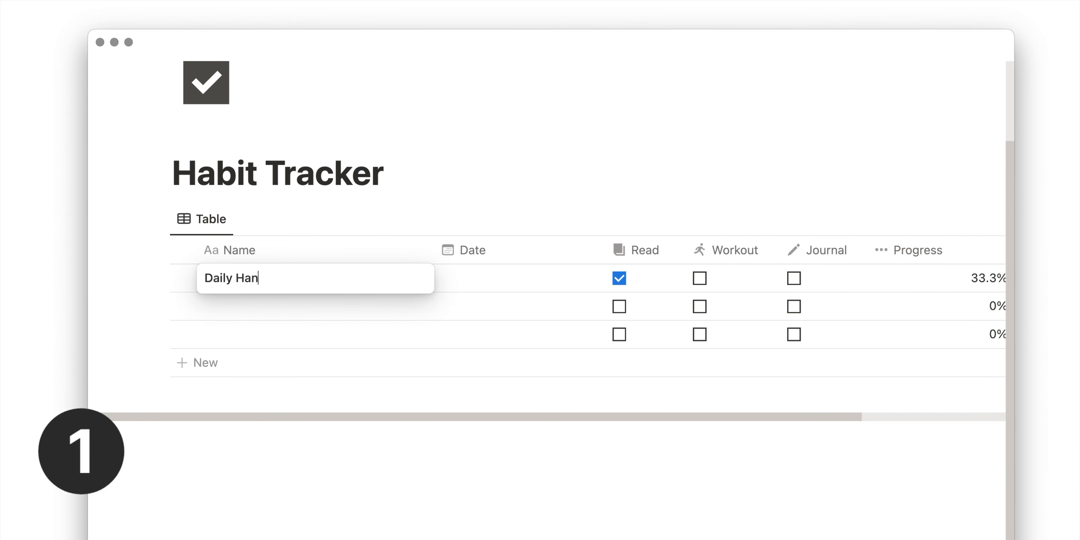
text(iots)
click(472, 290)
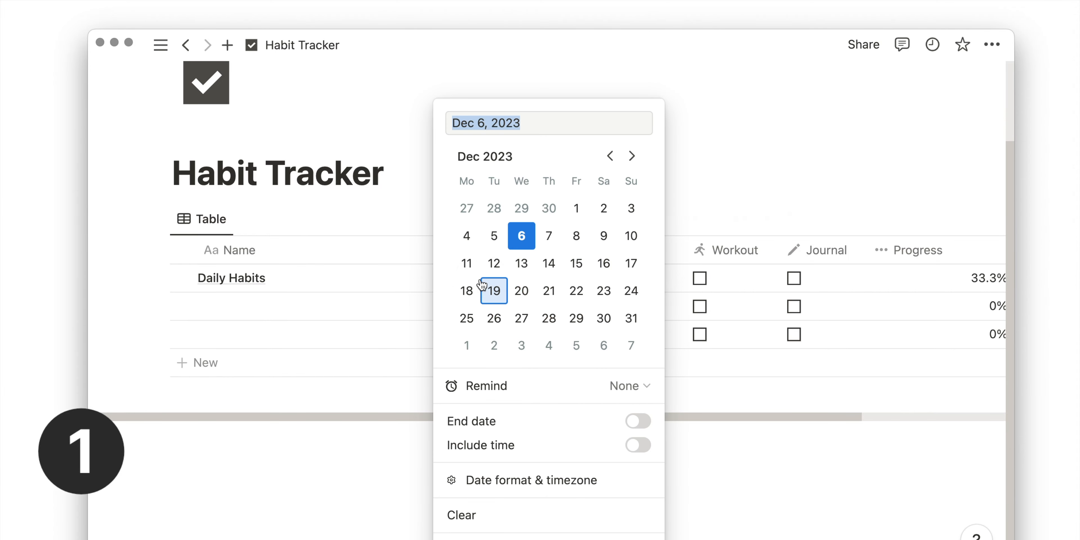
click(520, 238)
Fill the "Daily Habits" name down from the first row to the other two rows.
click(373, 251)
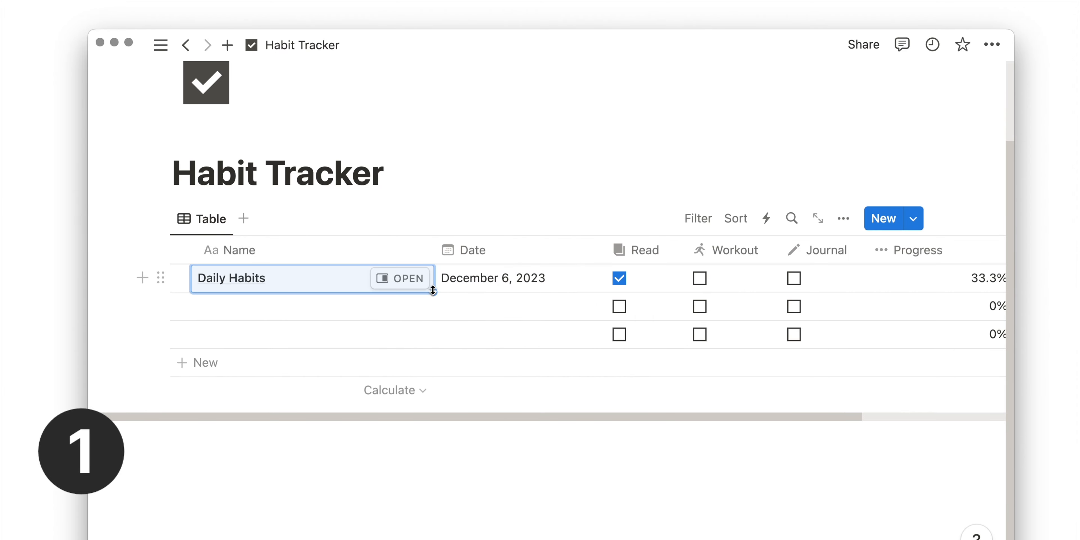
drag(433, 292, 425, 343)
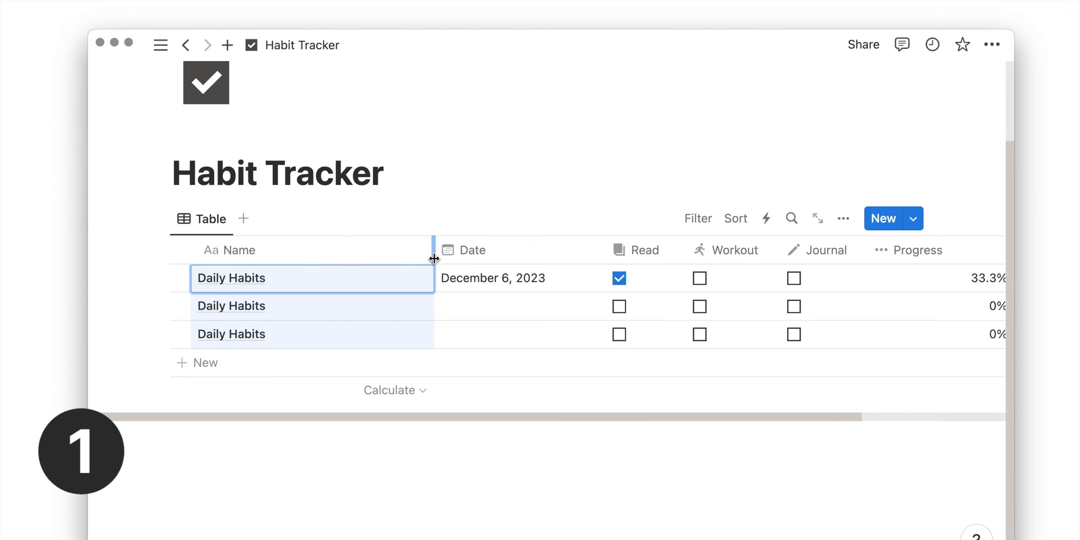
Narrow the Name column and set the second row's date to December 7, 2023 and the third row's to December 8, 2023.
drag(434, 248, 336, 264)
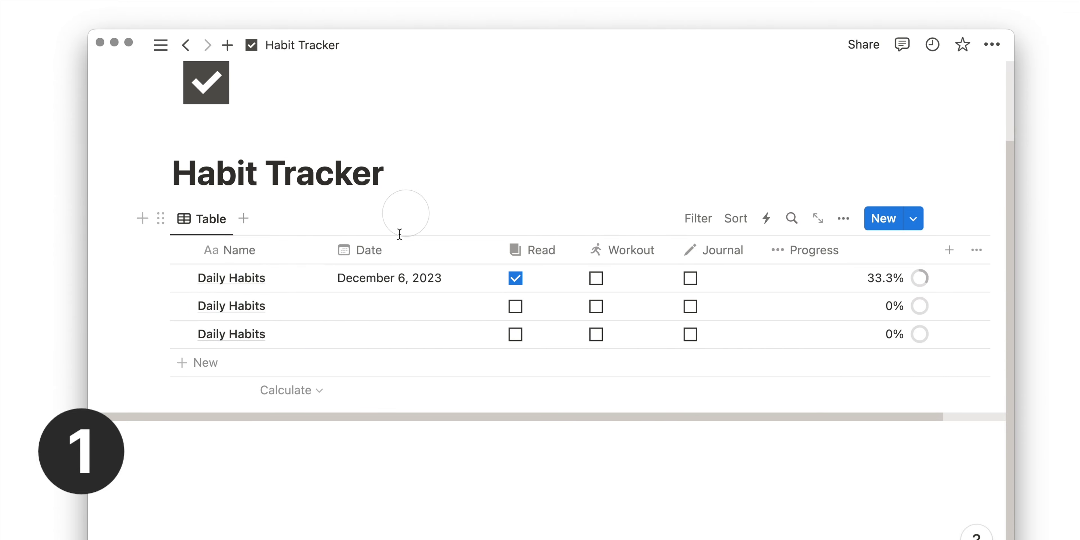
click(419, 278)
click(445, 263)
click(445, 237)
click(310, 314)
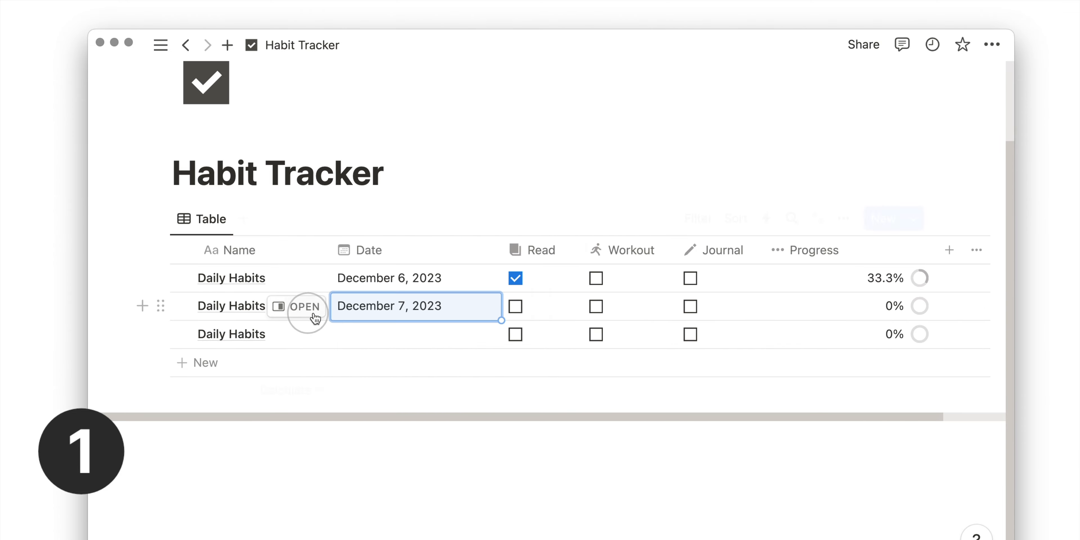
click(355, 335)
click(472, 235)
click(296, 308)
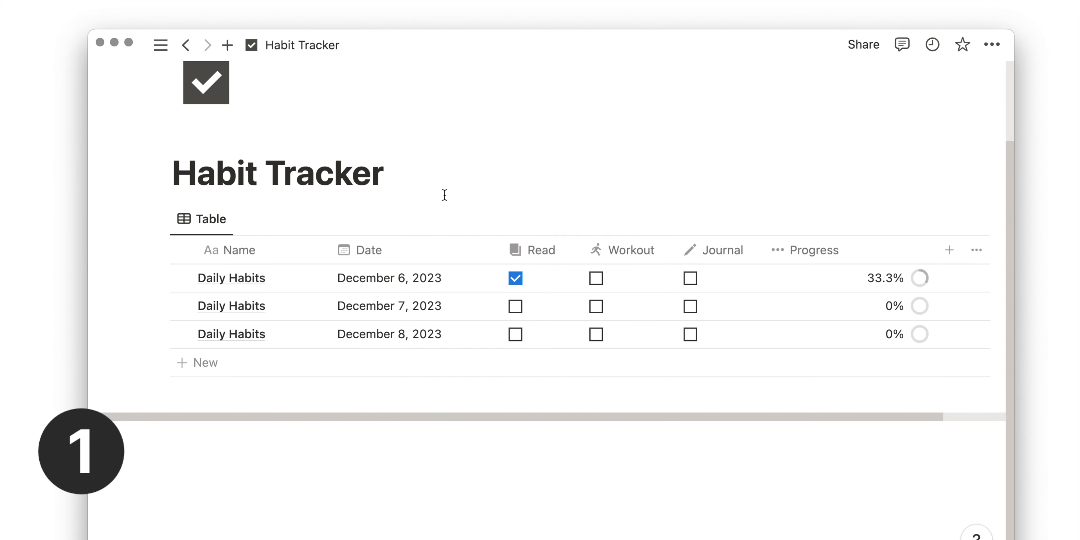
Create a new template for the Habit Tracker database and title it "Daily Habits".
mouse_move(434, 219)
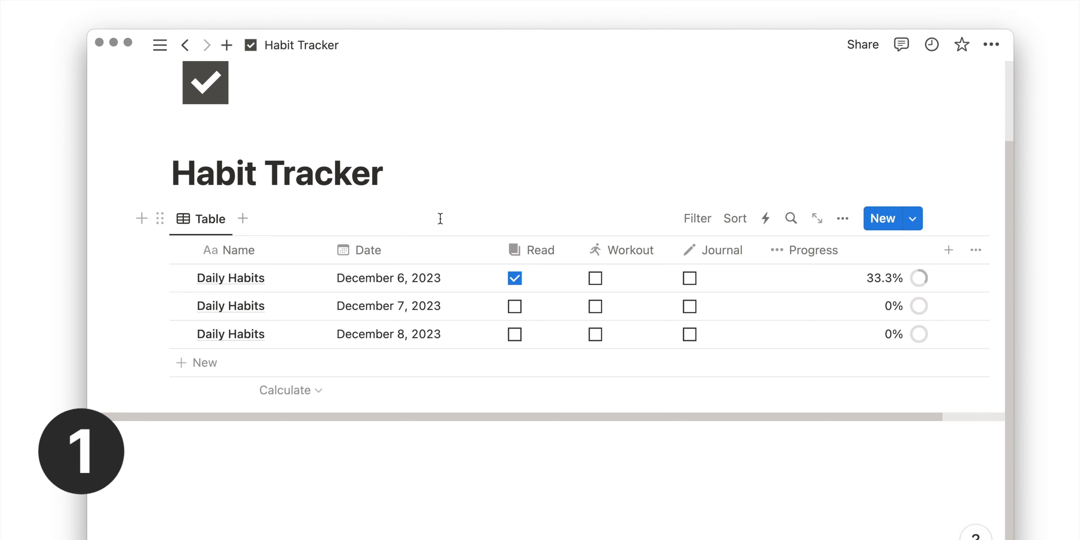
mouse_move(883, 218)
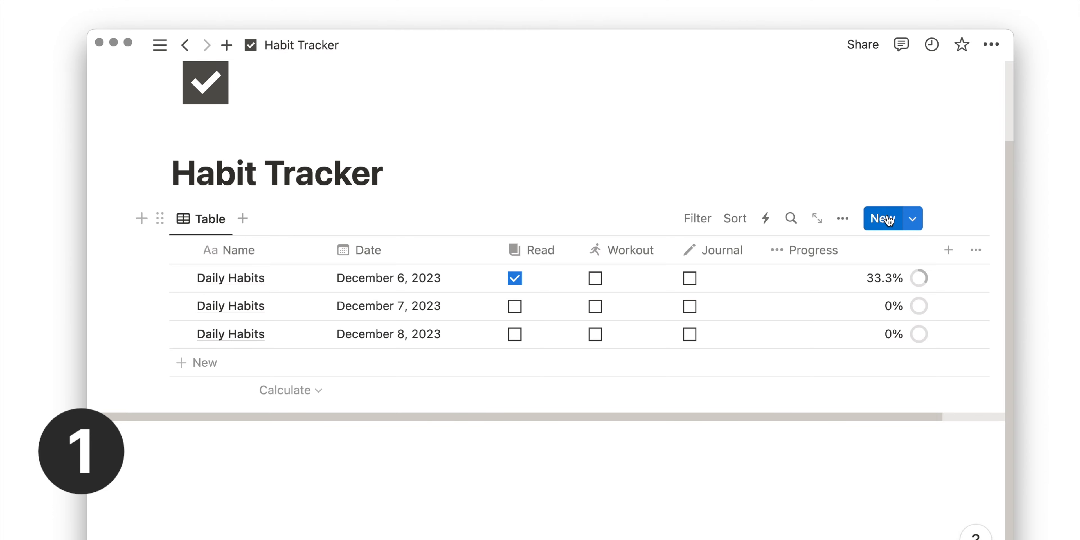
click(915, 225)
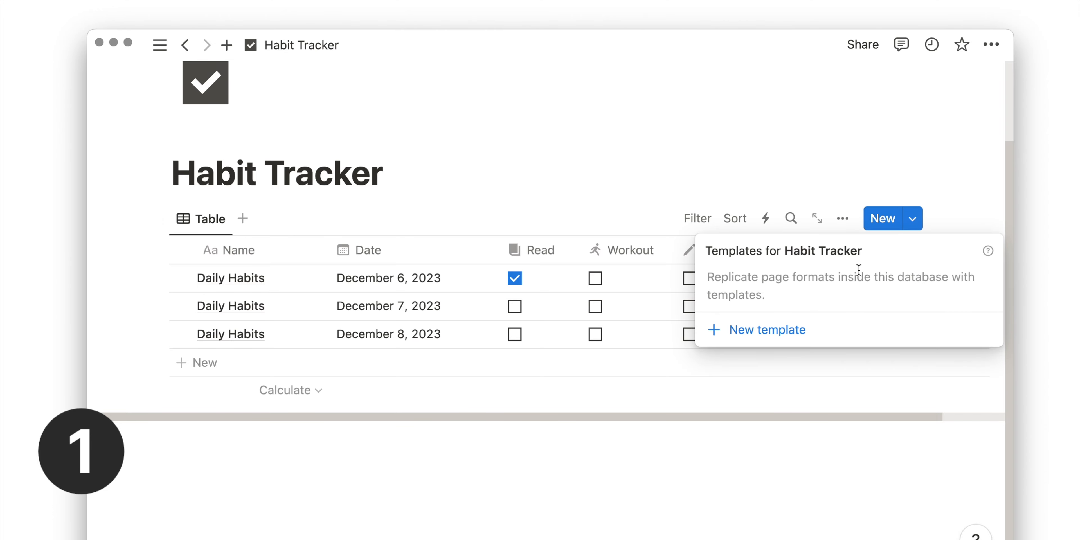
click(764, 330)
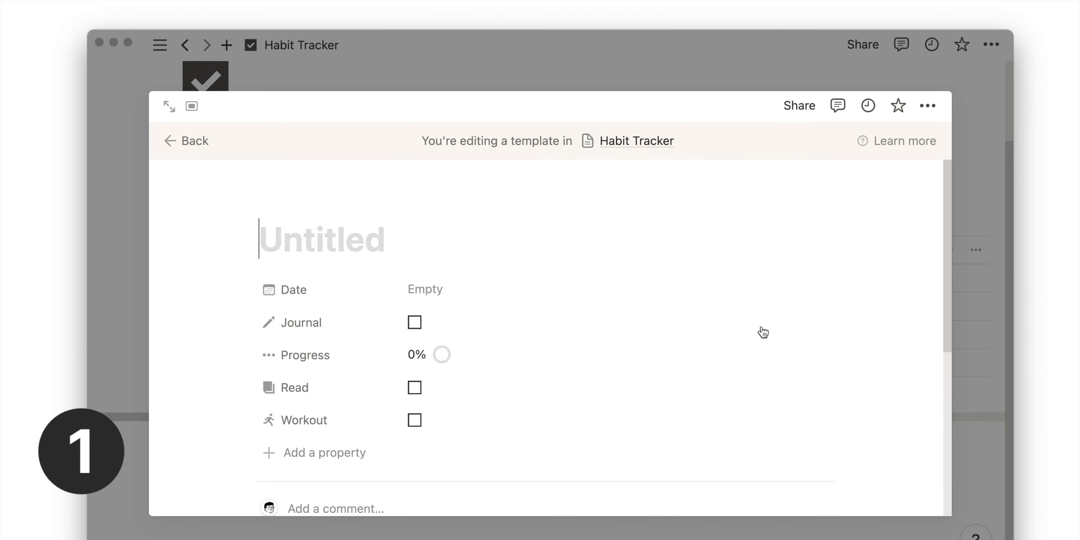
text(Daily Habits)
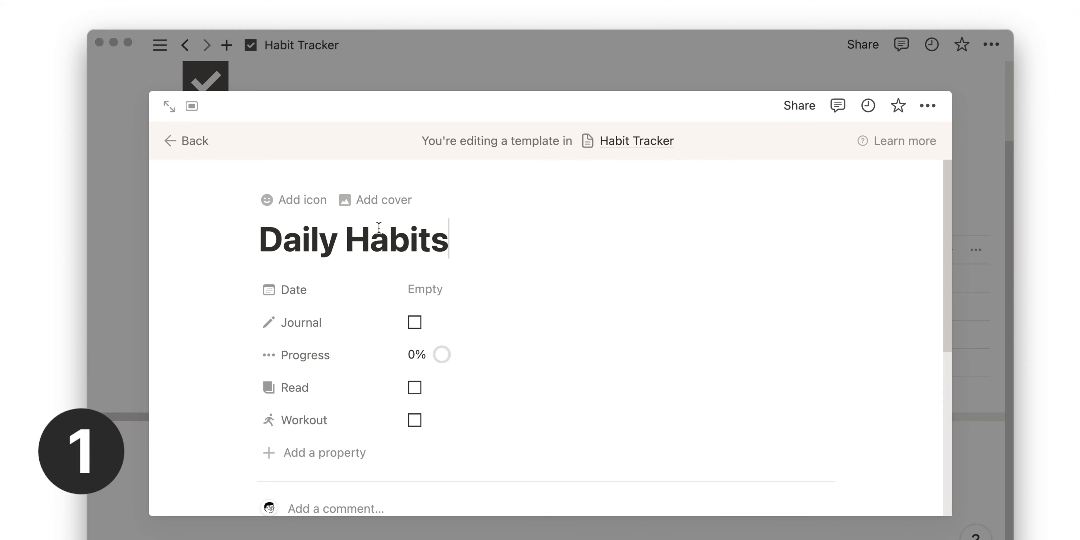
Give the Daily Habits template a calendar icon, found by filtering the icons for "calend".
click(311, 199)
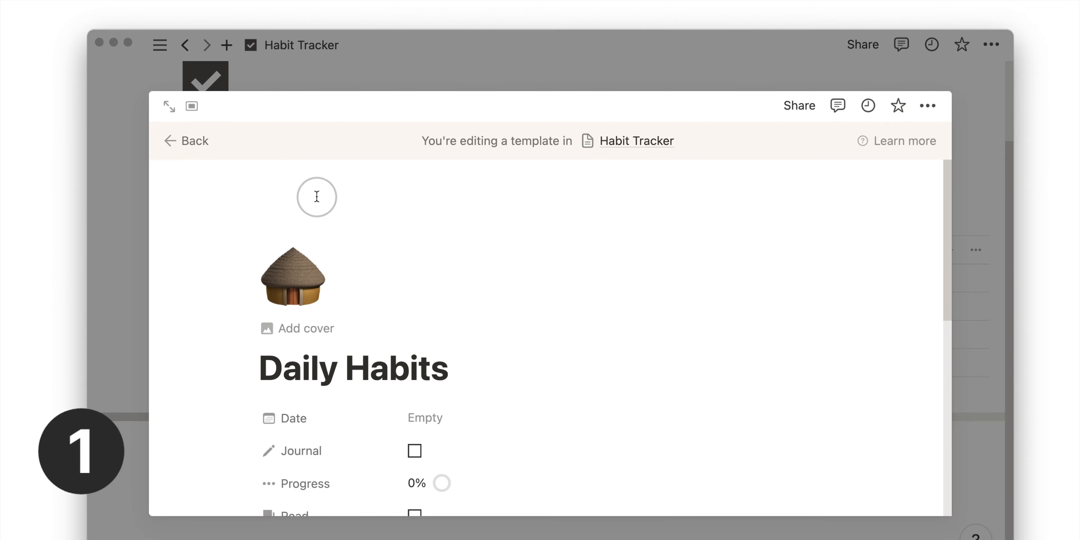
click(290, 288)
click(194, 282)
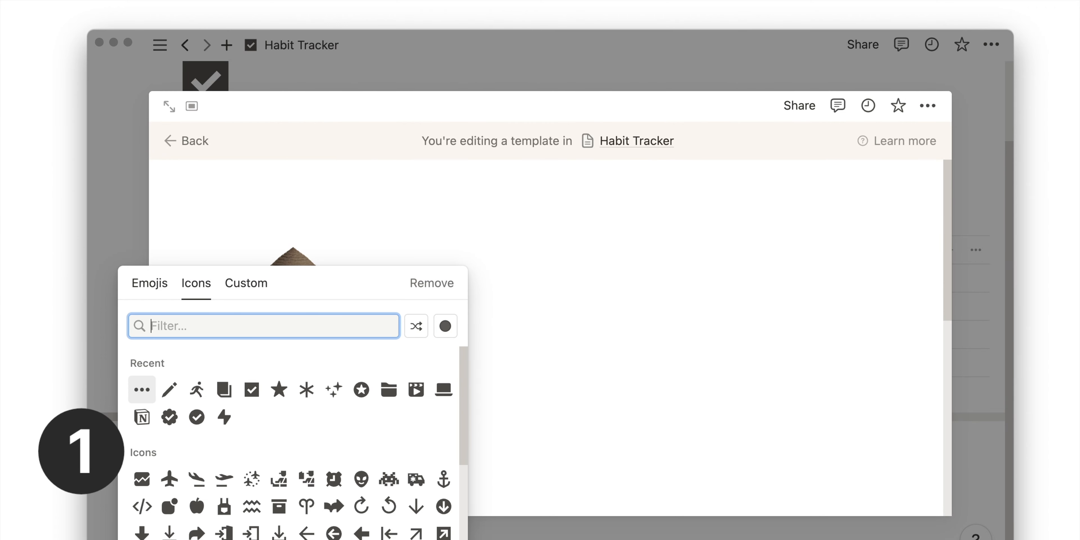
text(calend)
click(142, 363)
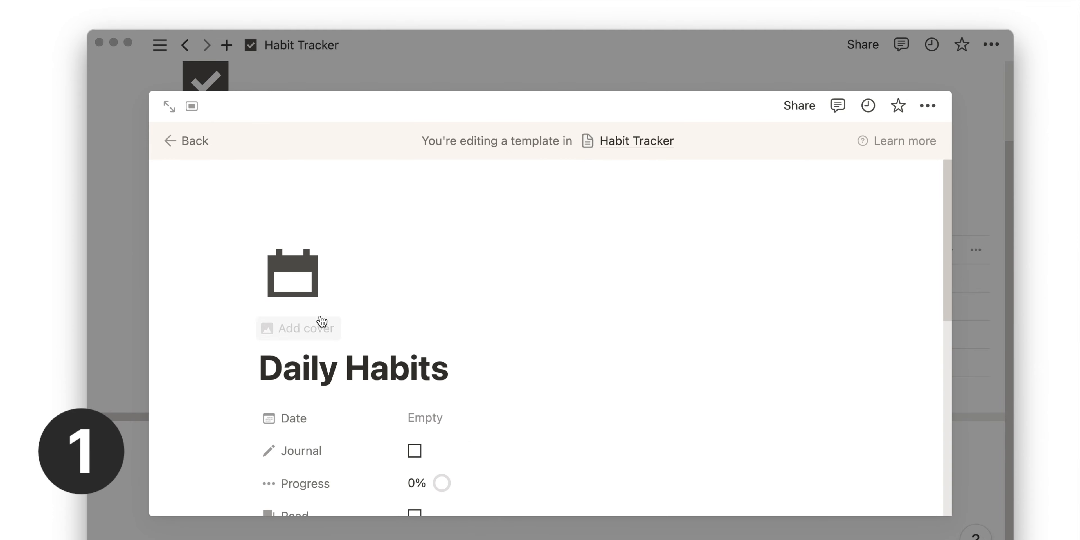
Set the template's Date to Today, the date when duplicated, and move the Progress property below Workout.
scroll(357, 319, down, 3)
scroll(397, 295, down, 2)
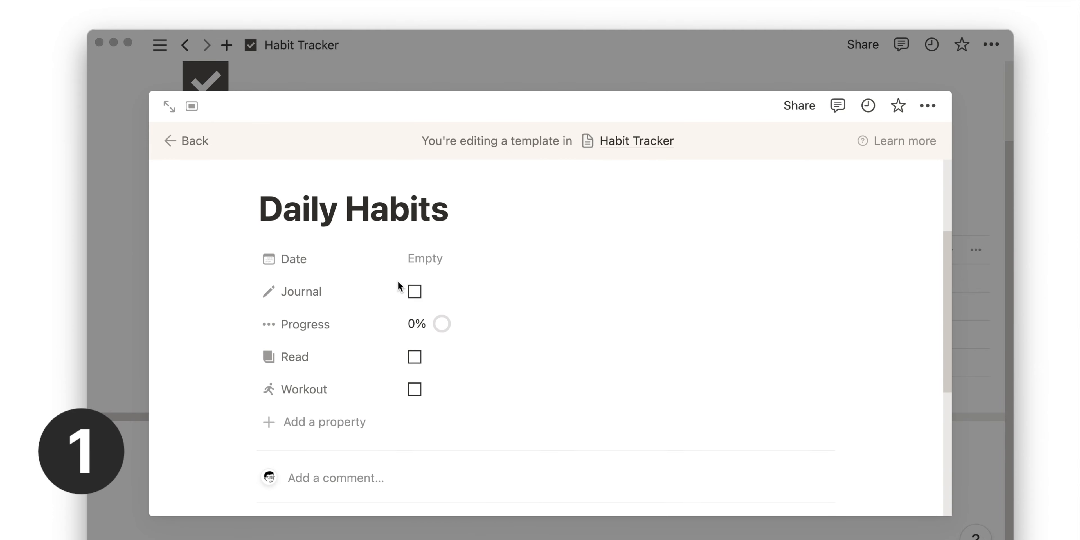
click(456, 265)
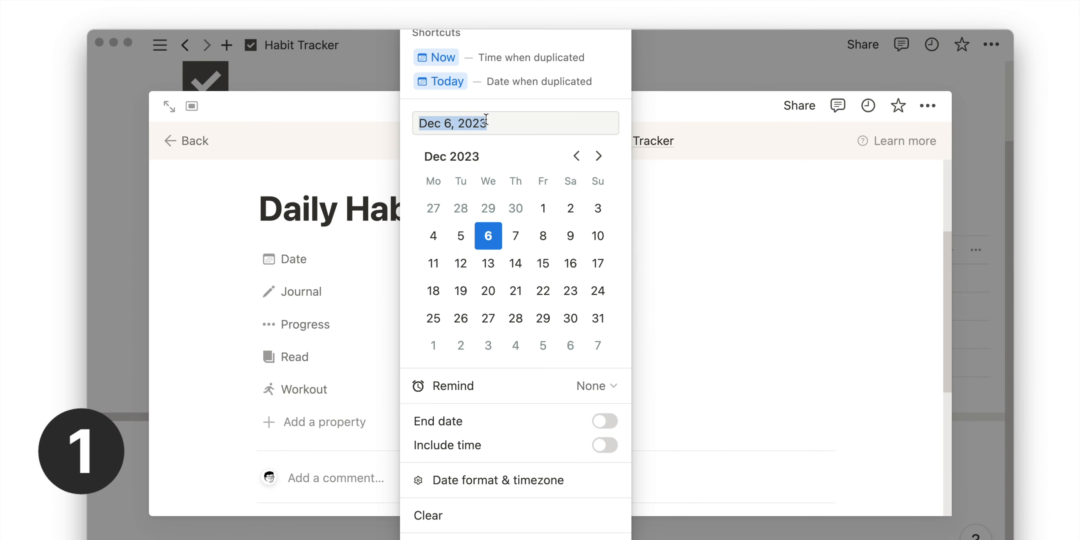
click(498, 84)
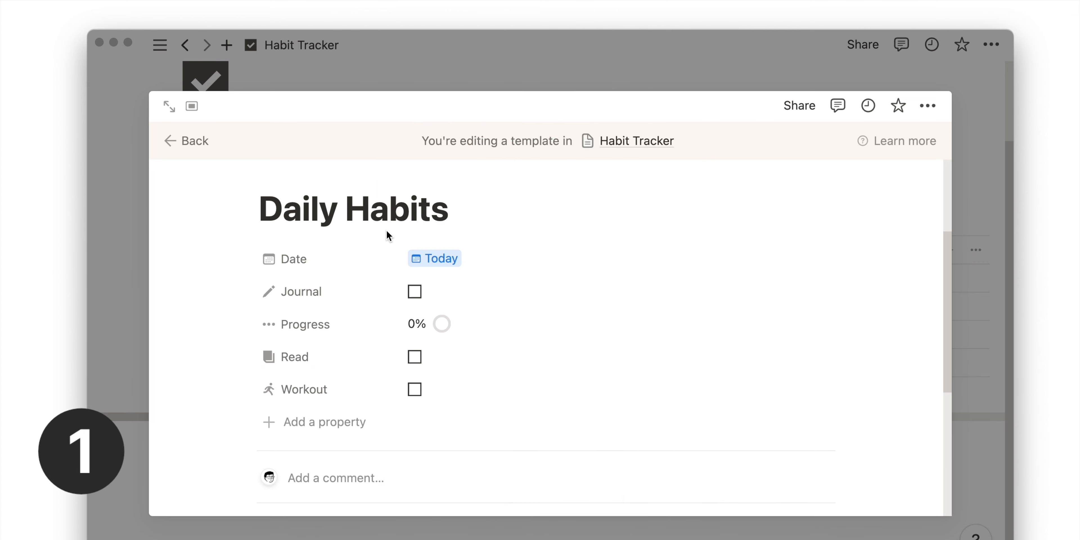
drag(323, 325, 323, 397)
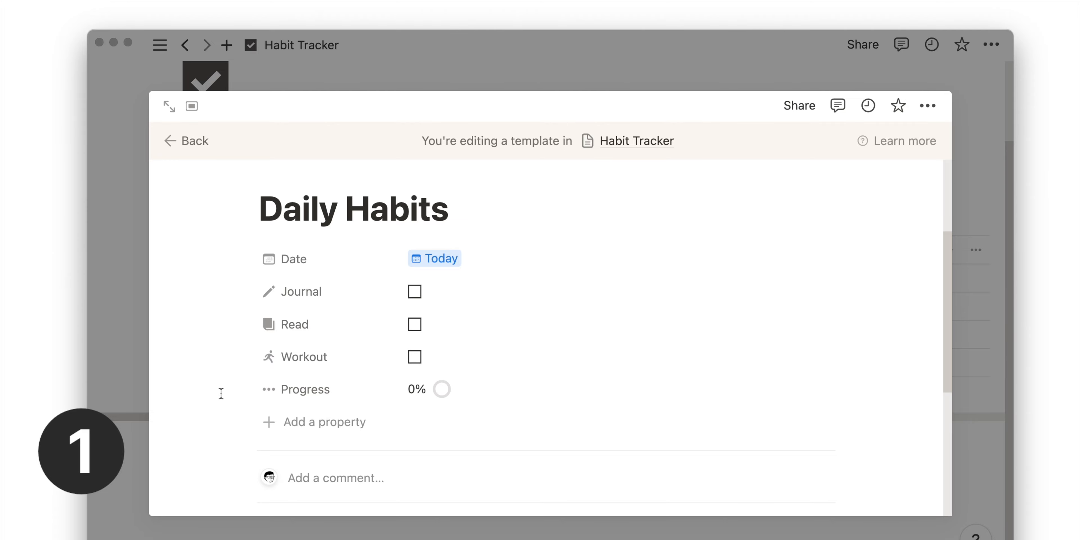
scroll(179, 375, up, 4)
click(140, 361)
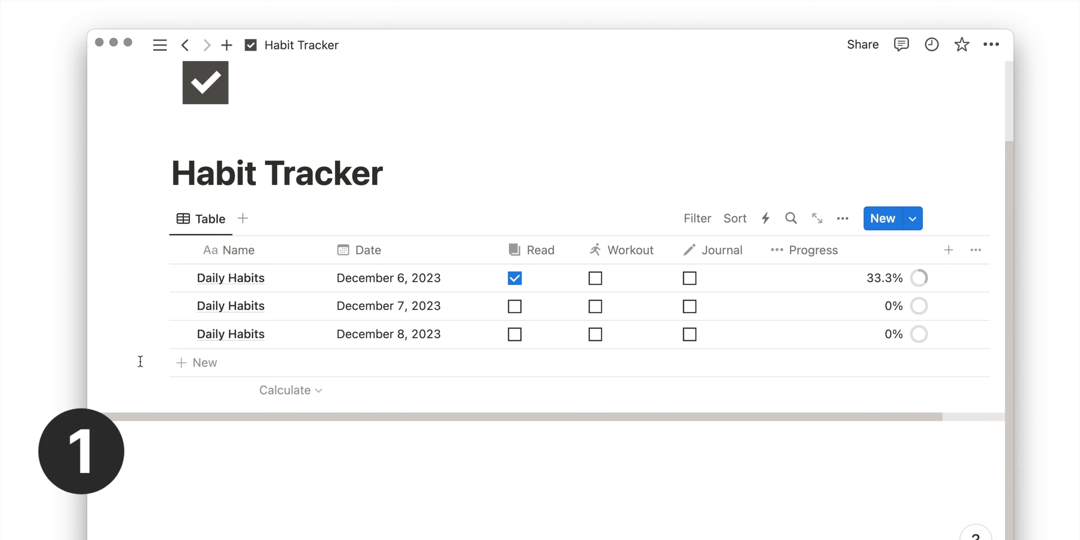
Set the Daily Habits template to repeat every day.
click(916, 220)
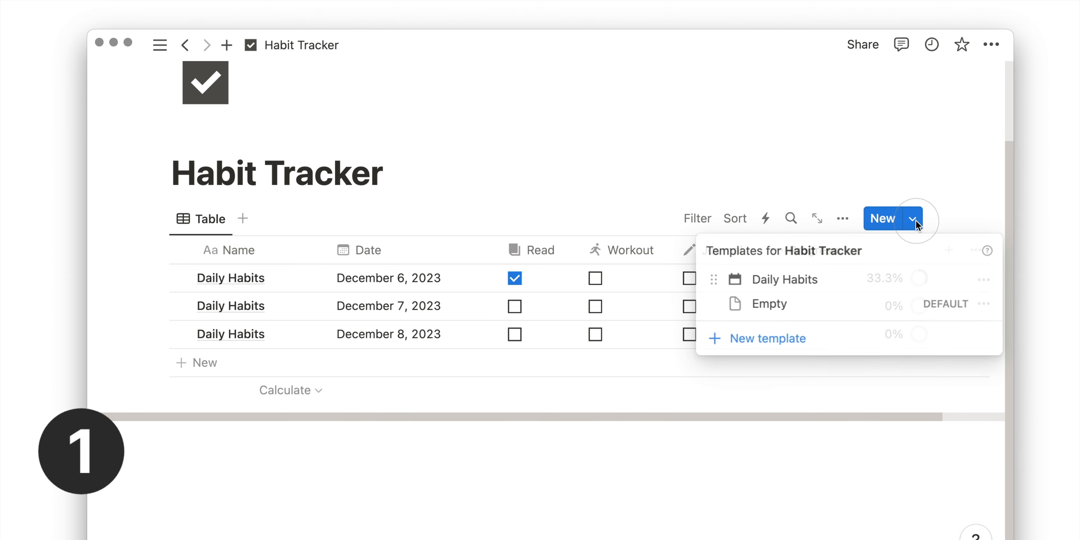
click(985, 281)
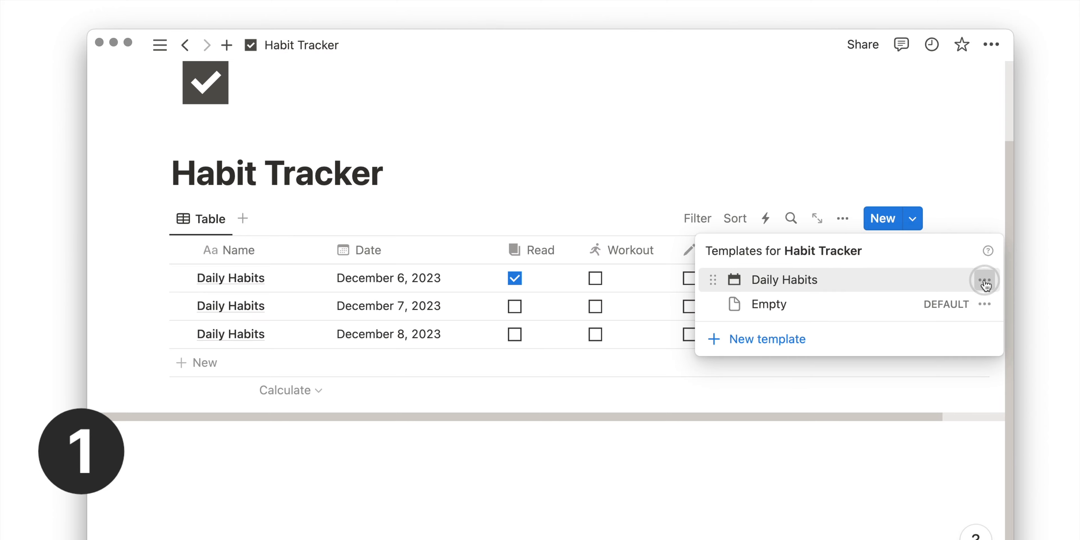
click(923, 236)
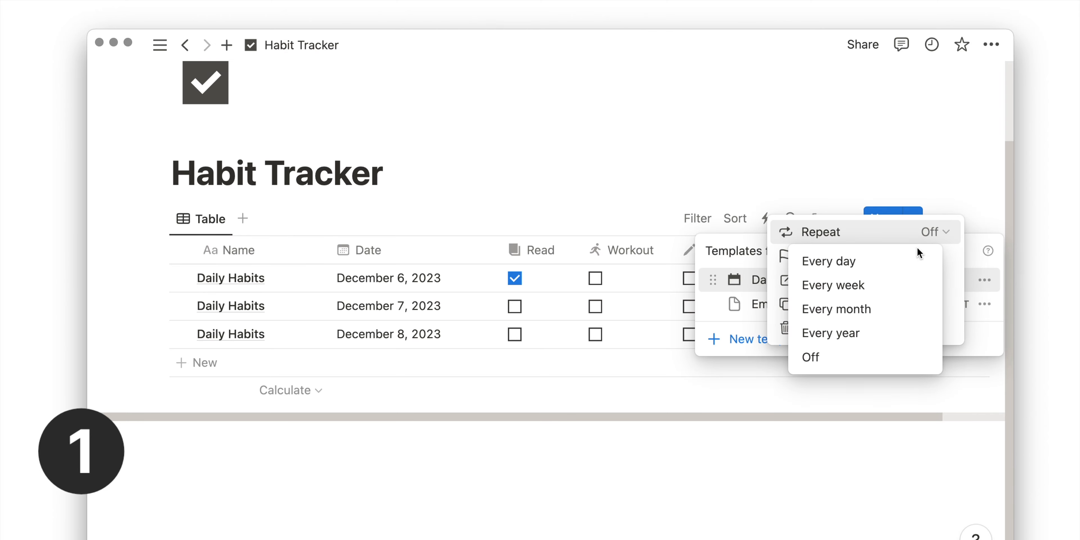
click(832, 264)
click(958, 261)
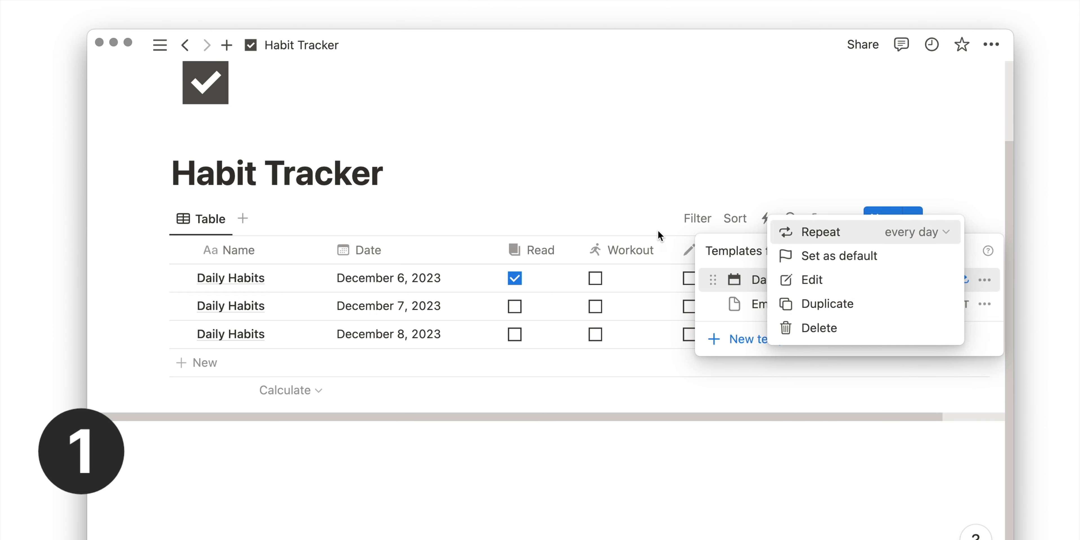
click(622, 221)
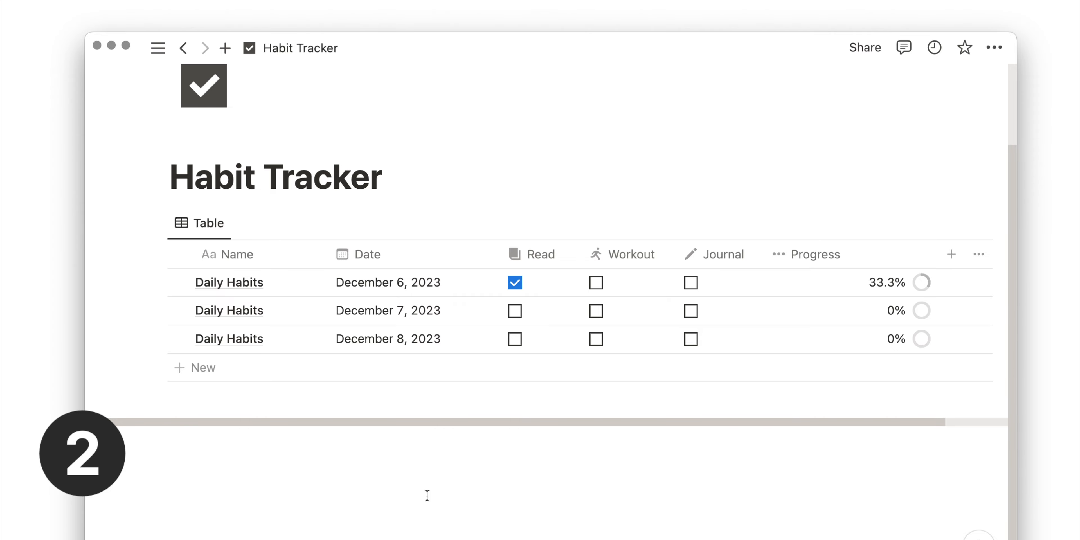
Rename the Table view "Today" and give it a calendar icon.
click(200, 237)
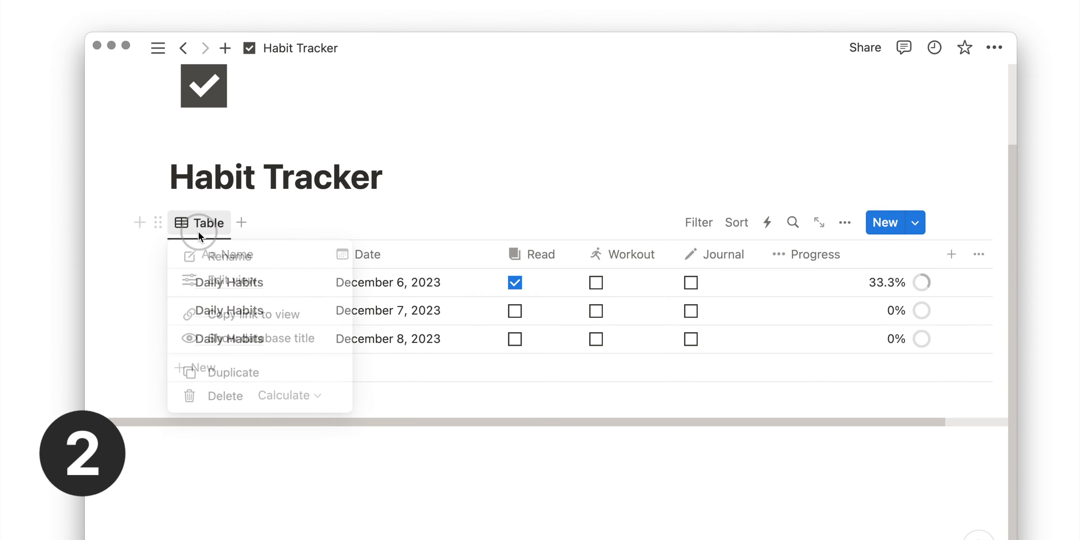
click(211, 251)
text(Today)
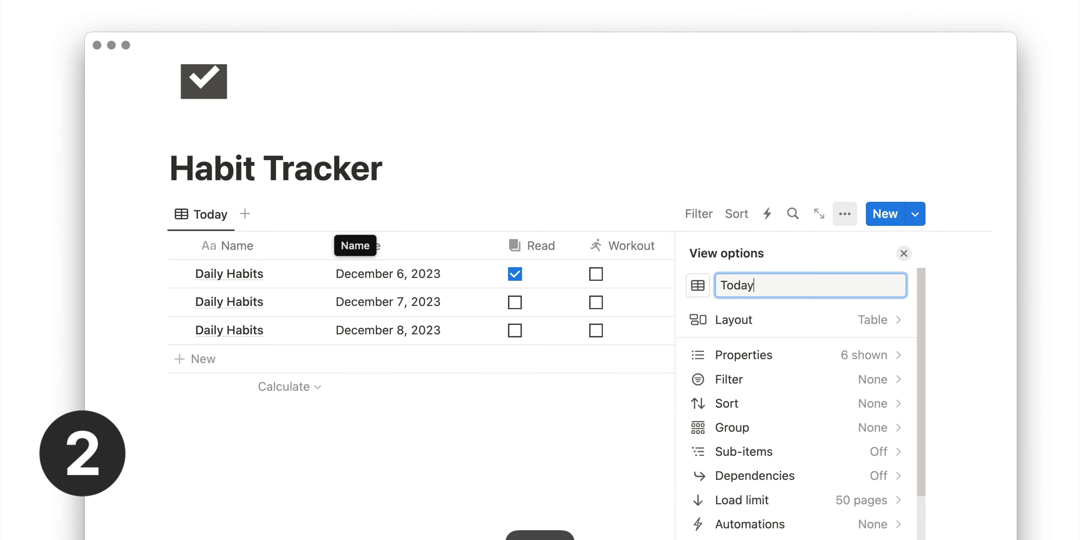
key(Return)
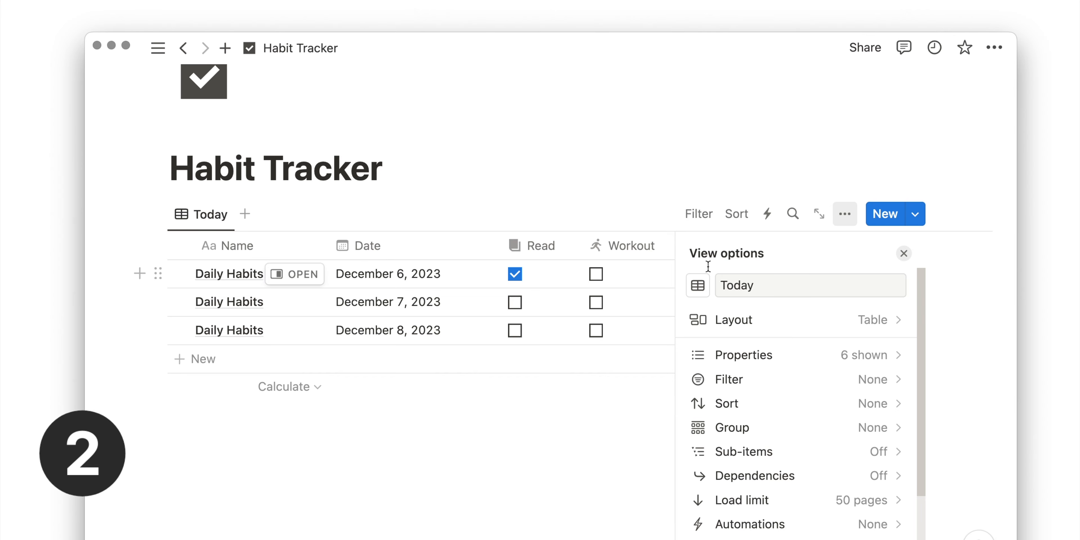
click(698, 286)
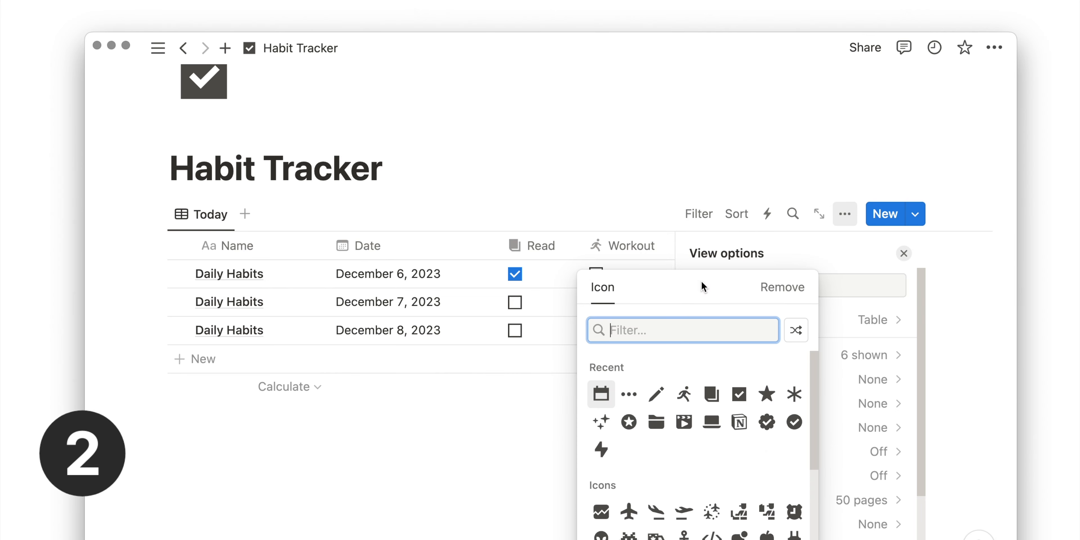
text(calend)
click(629, 369)
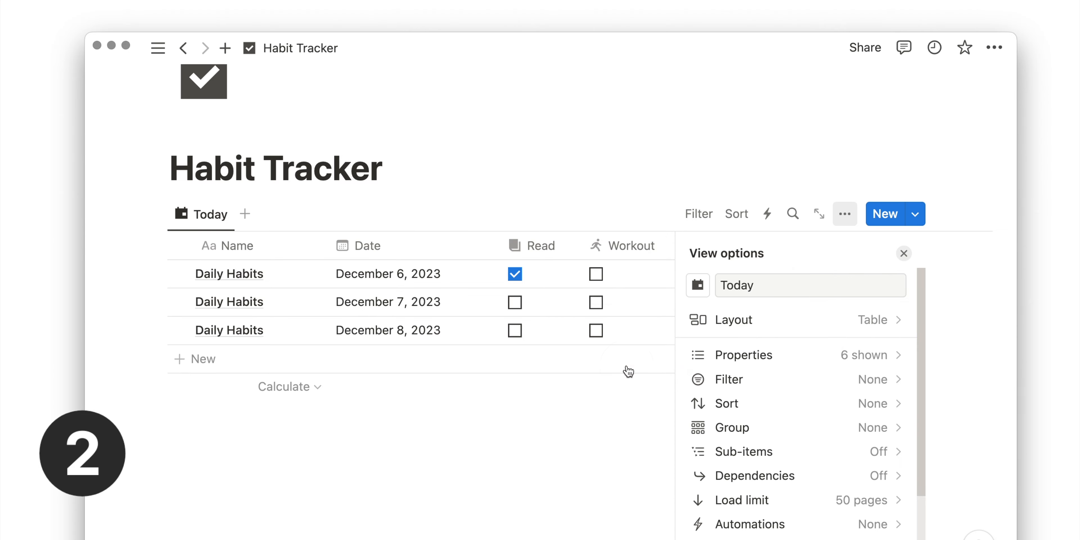
click(903, 254)
Filter the Today view to entries whose start date is Today, using the Date property.
click(697, 214)
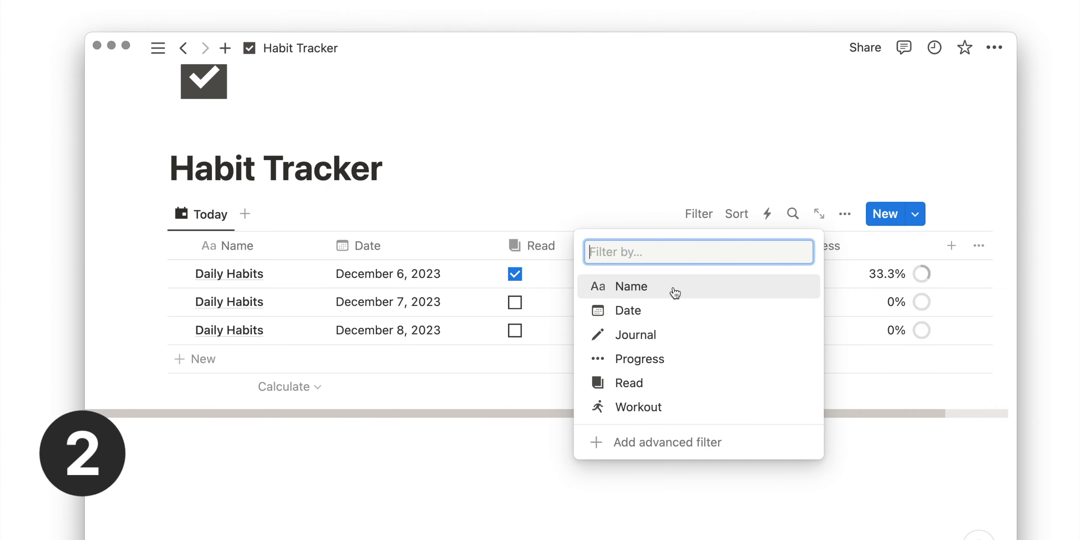
click(669, 311)
click(280, 287)
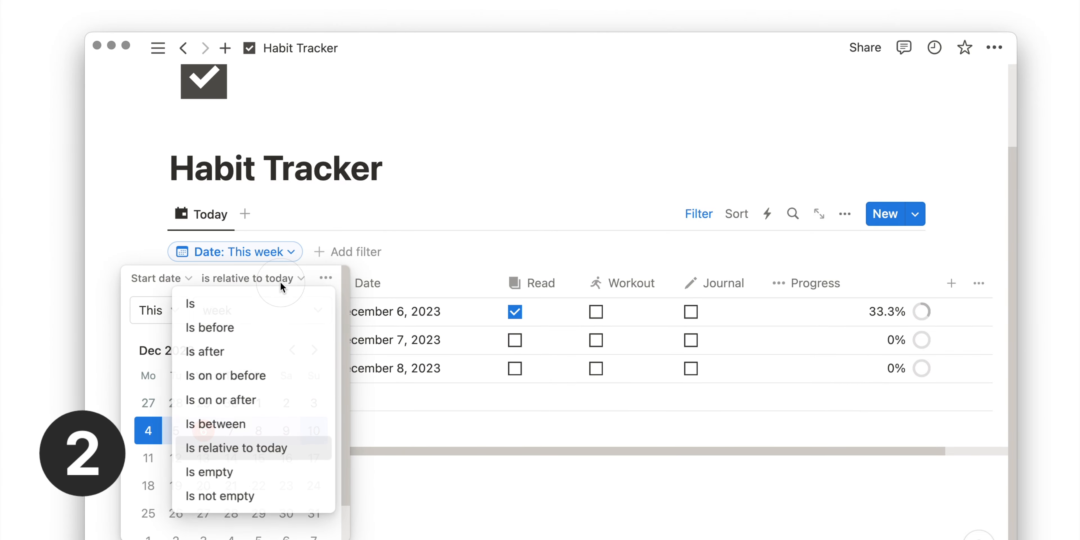
click(267, 305)
click(325, 313)
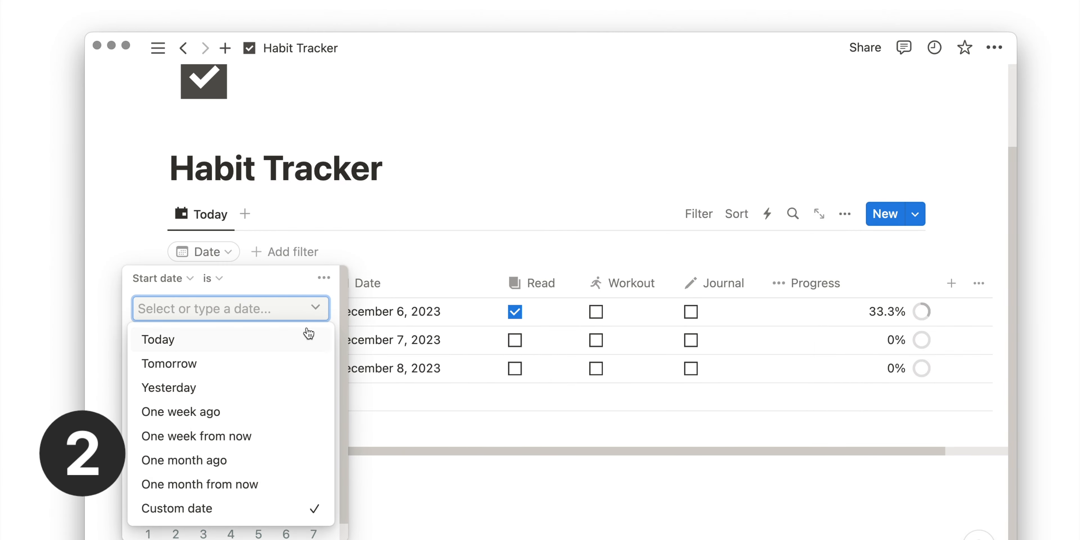
click(306, 333)
click(519, 243)
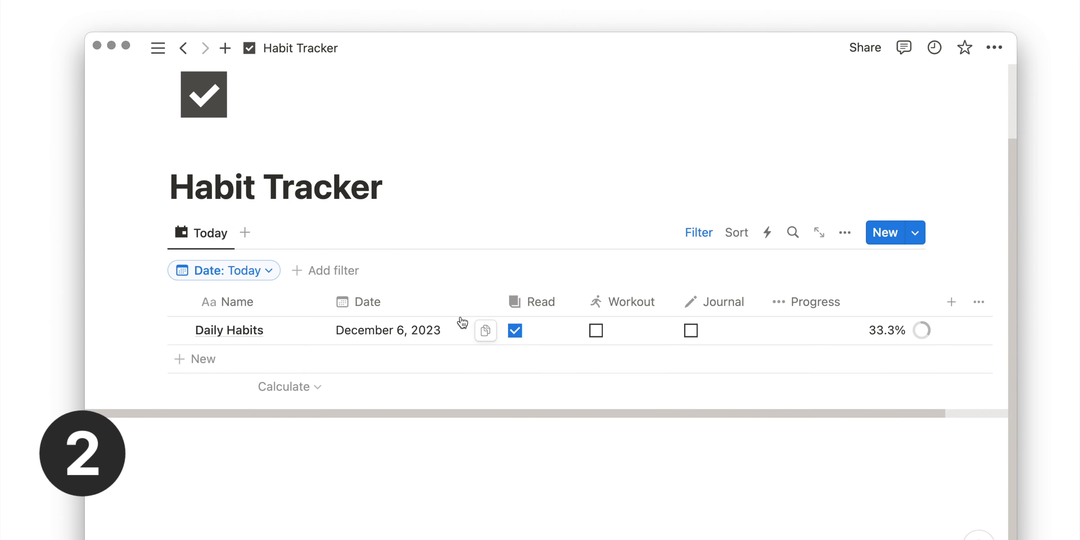
Hide the filter bar of the Today view and narrow the Progress column.
click(699, 232)
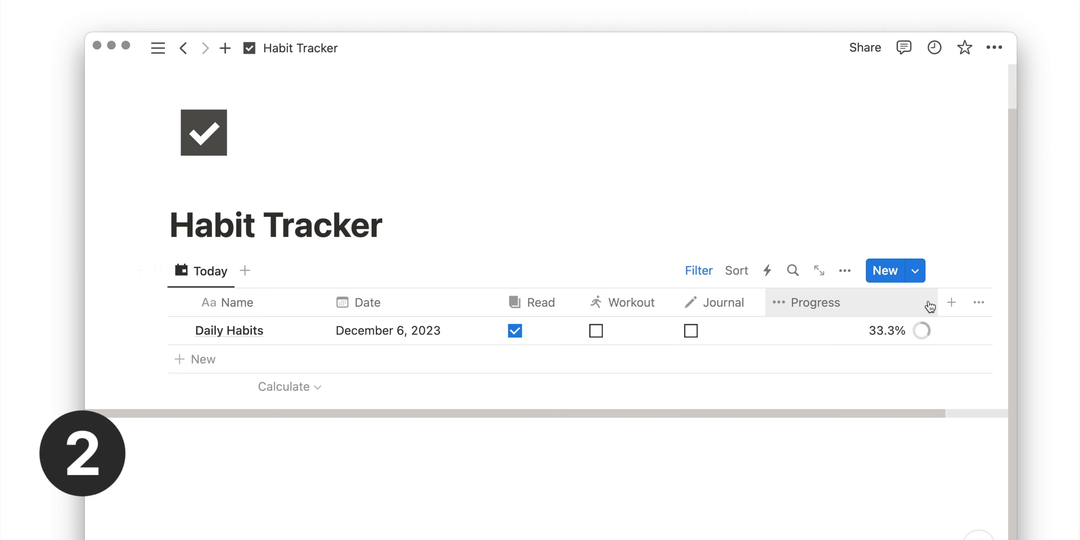
drag(936, 307, 861, 298)
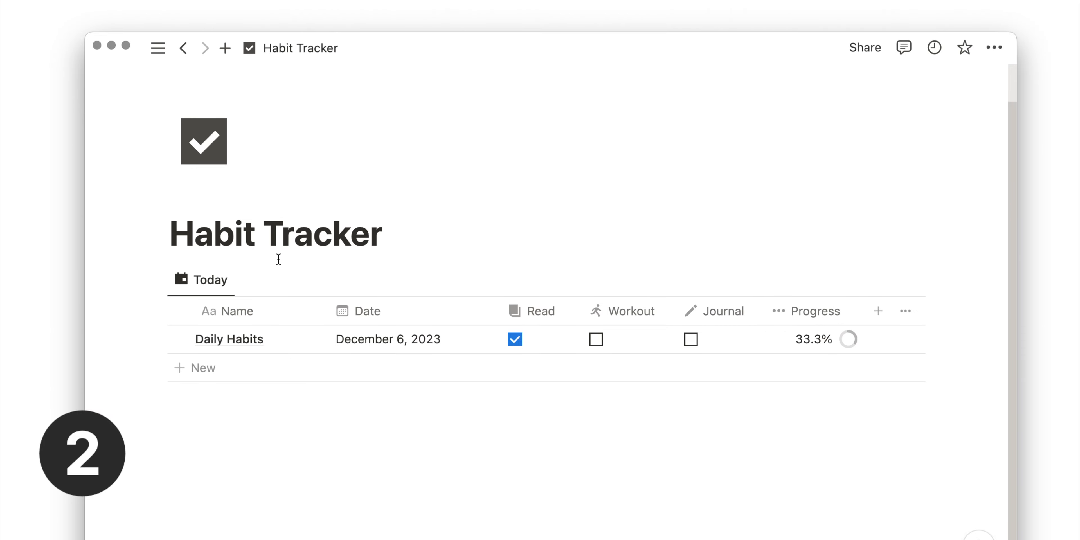
Duplicate the Today view and name the copy "This Week".
click(195, 282)
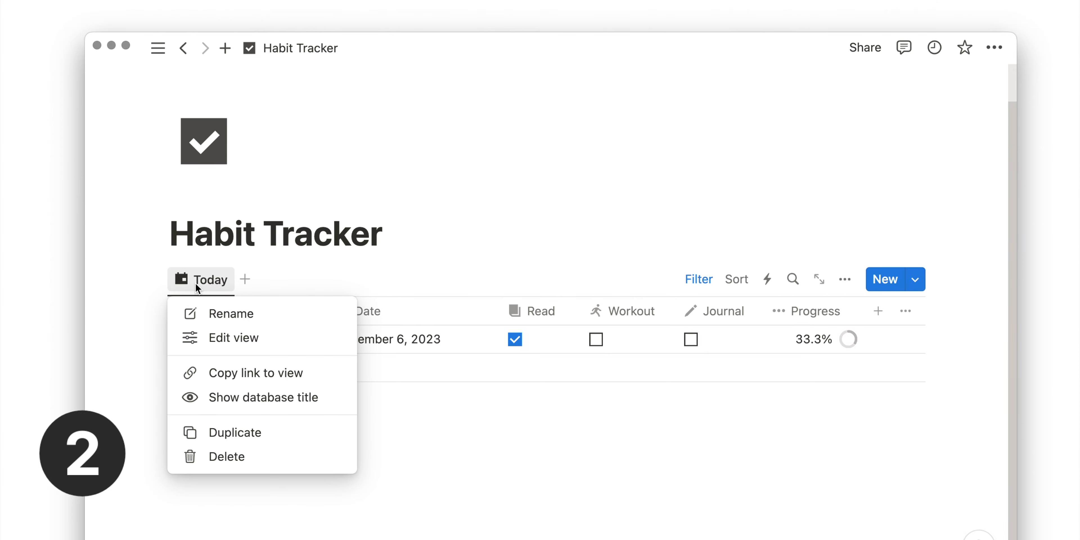
click(247, 433)
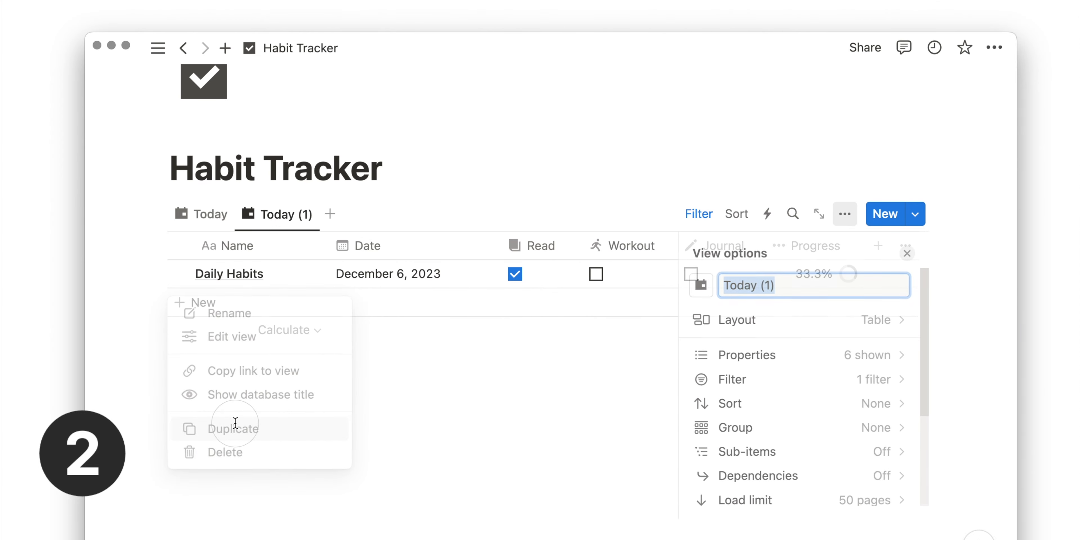
text(This Week)
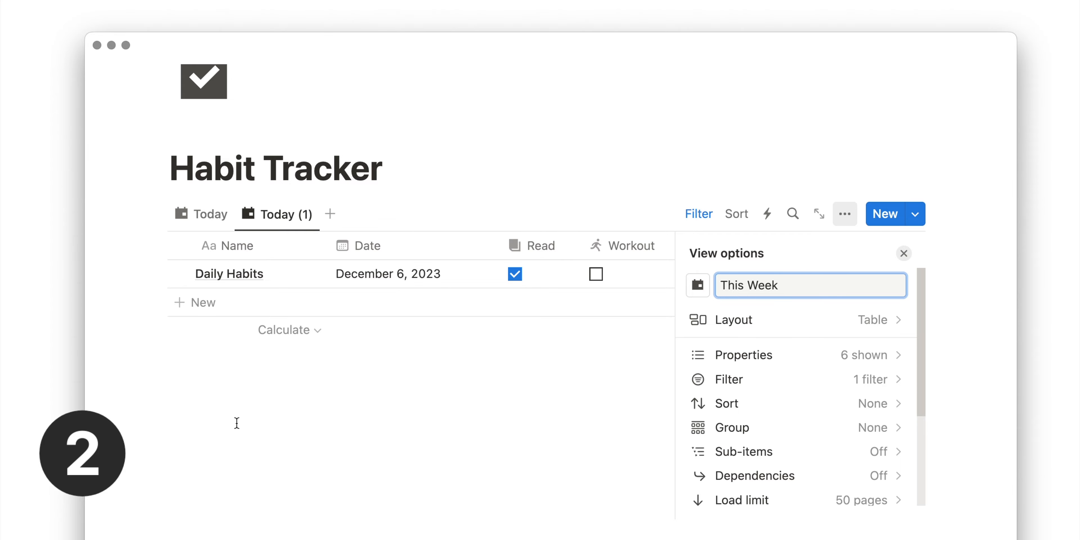
Give the This Week view the calendar icon that shows week columns.
click(698, 286)
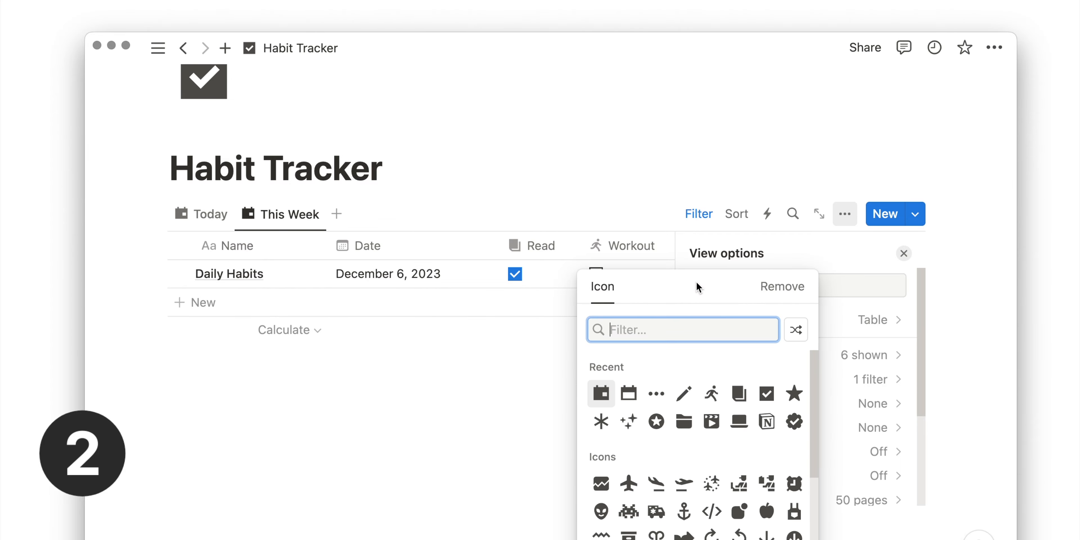
text(calenda)
click(656, 370)
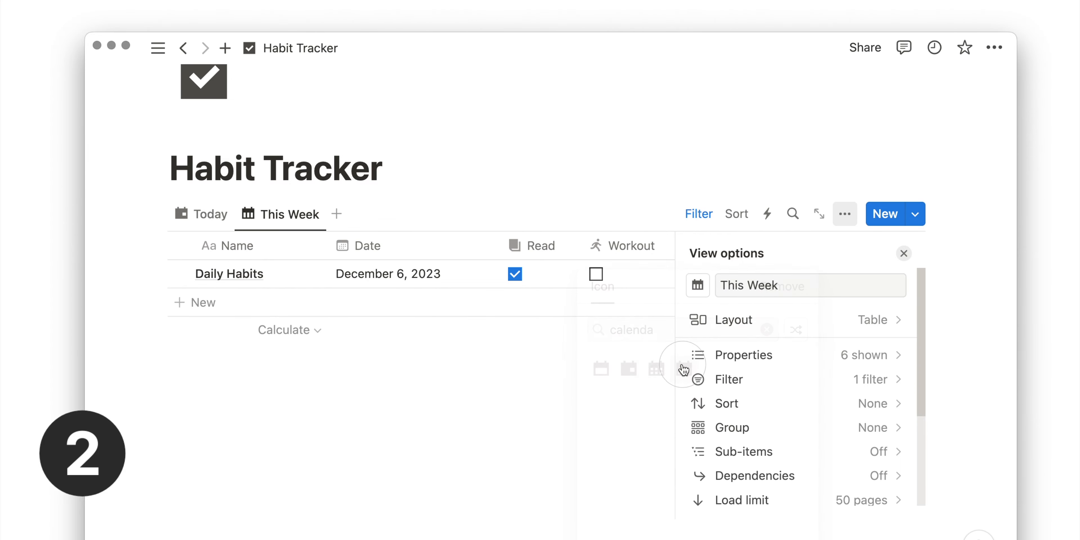
key(Escape)
Change the This Week view's Date filter to a start date relative to today, set to This week, and hide the filter bar.
click(695, 275)
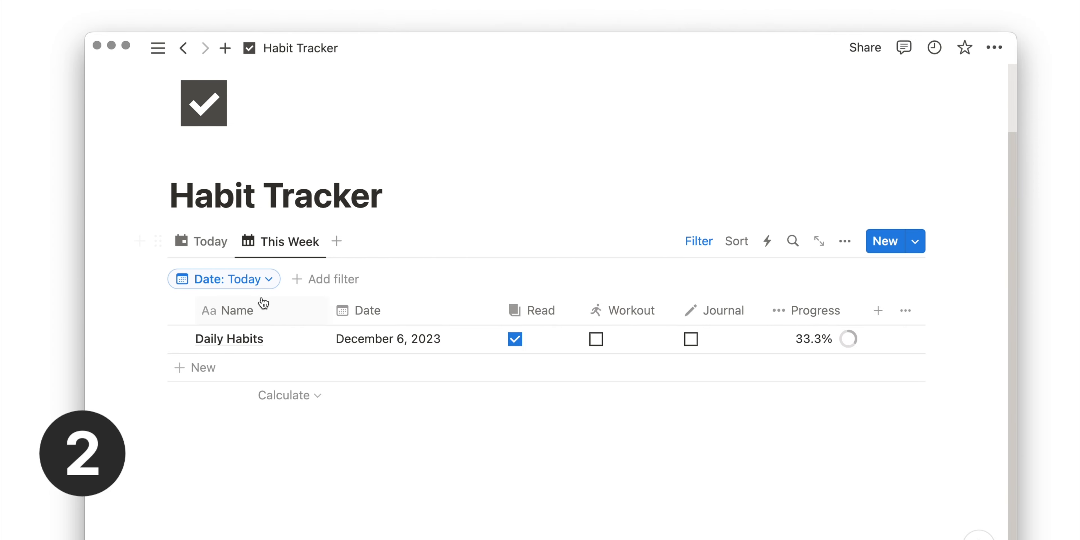
click(258, 287)
click(198, 305)
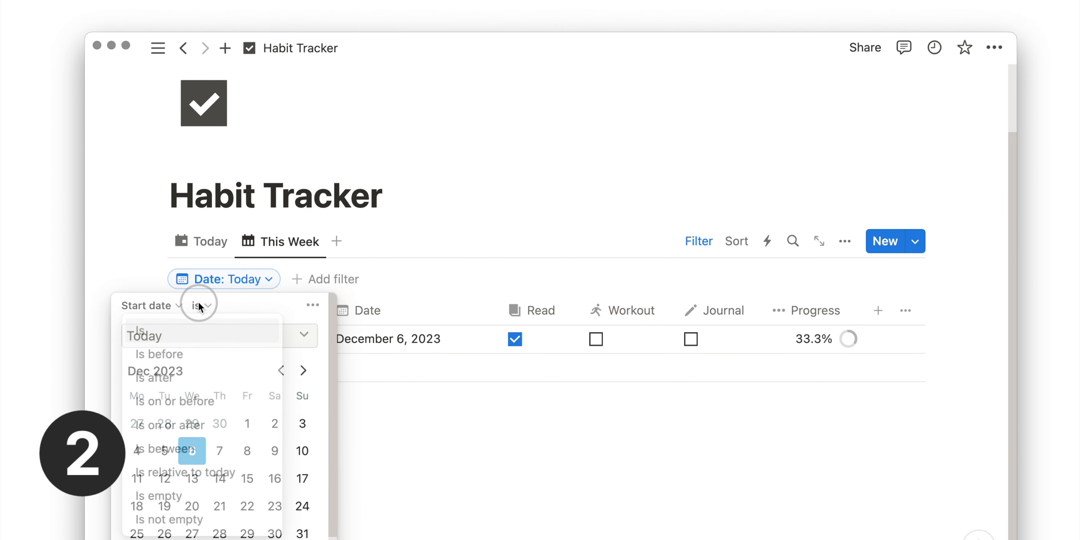
click(186, 476)
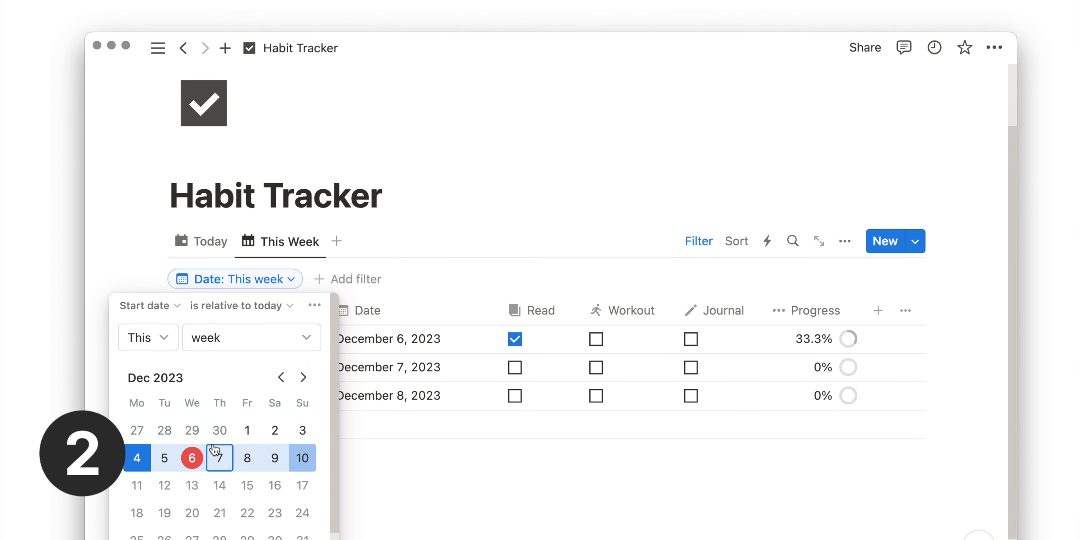
click(694, 242)
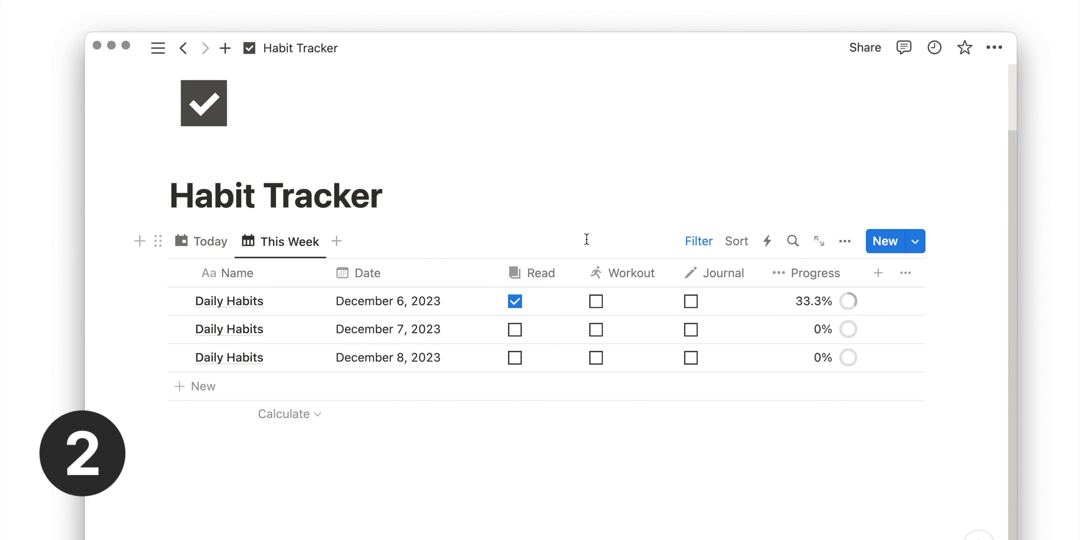
Sort the This Week view by Date in ascending order and hide the sort and filter bar.
click(737, 243)
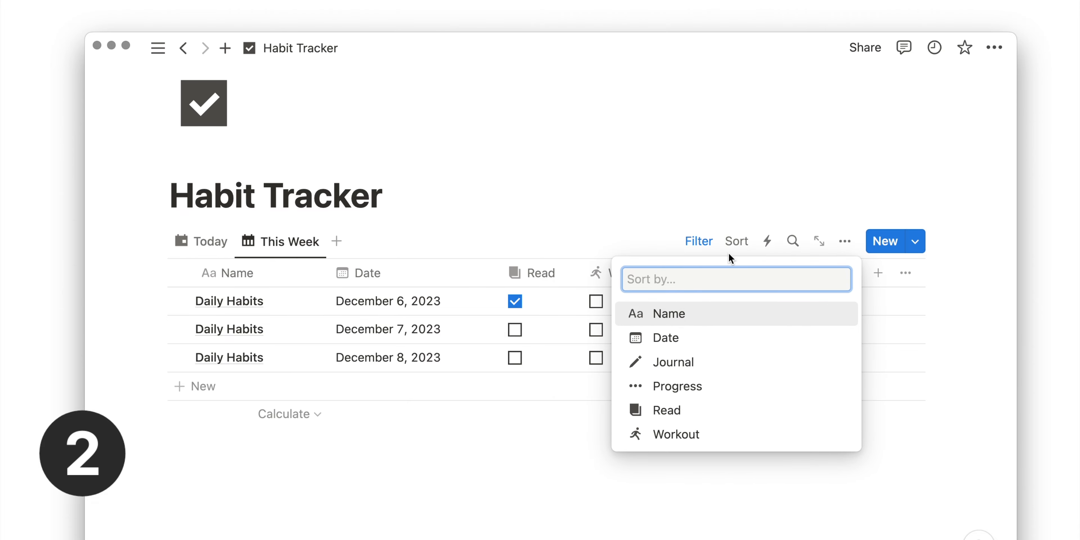
click(666, 338)
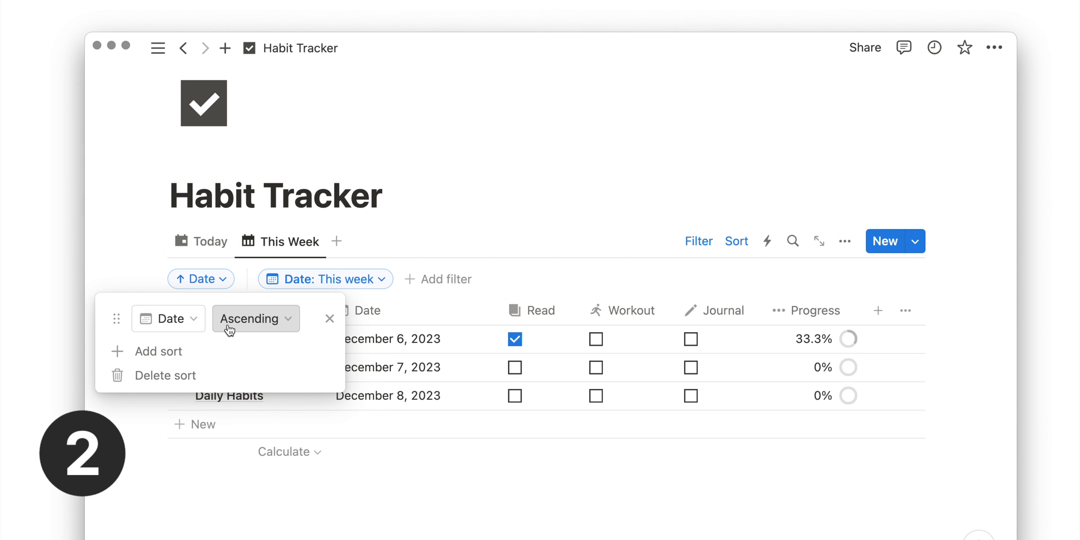
click(699, 243)
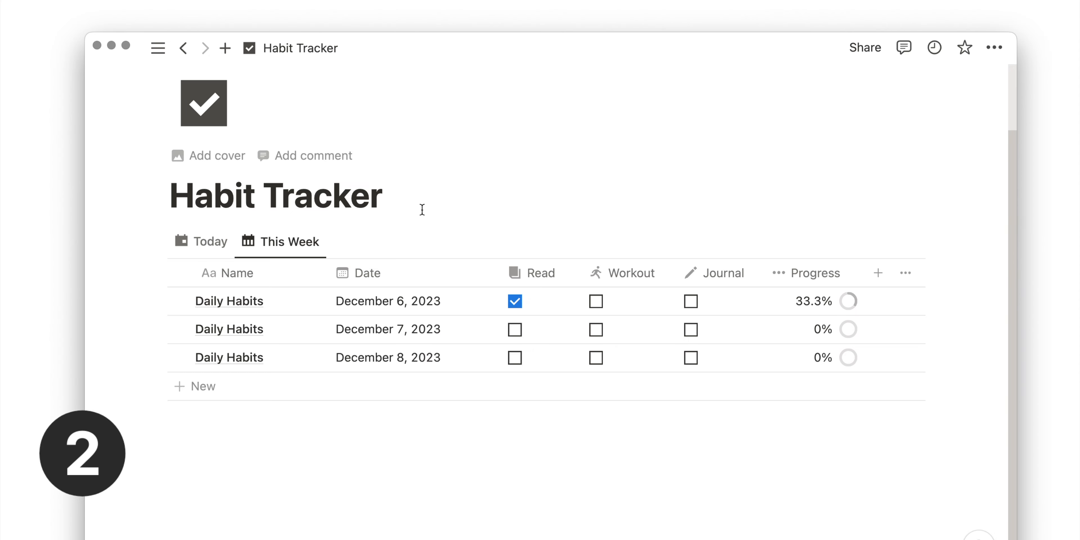
Duplicate the This Week view and name the copy "Calendar".
click(288, 248)
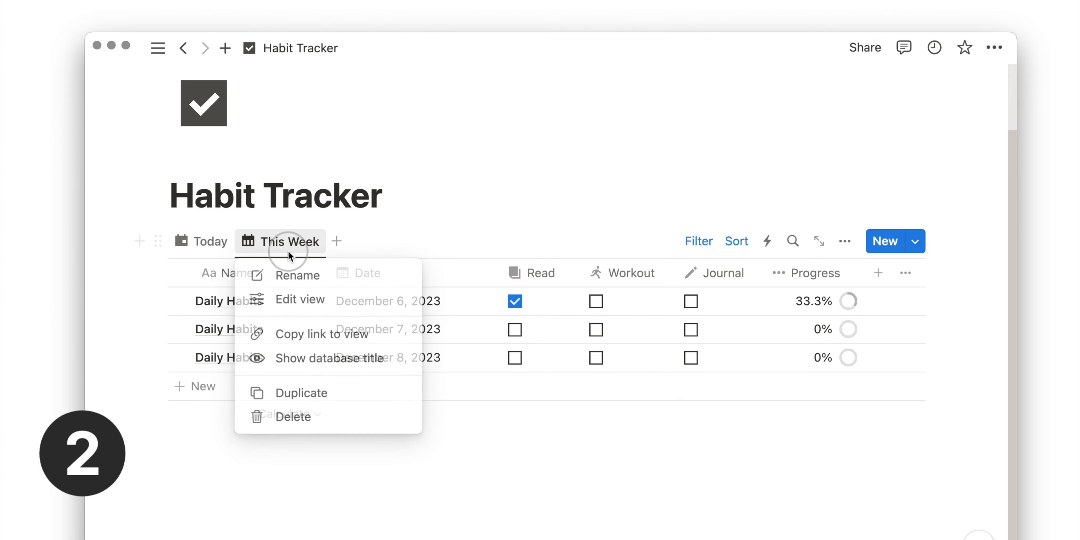
click(285, 394)
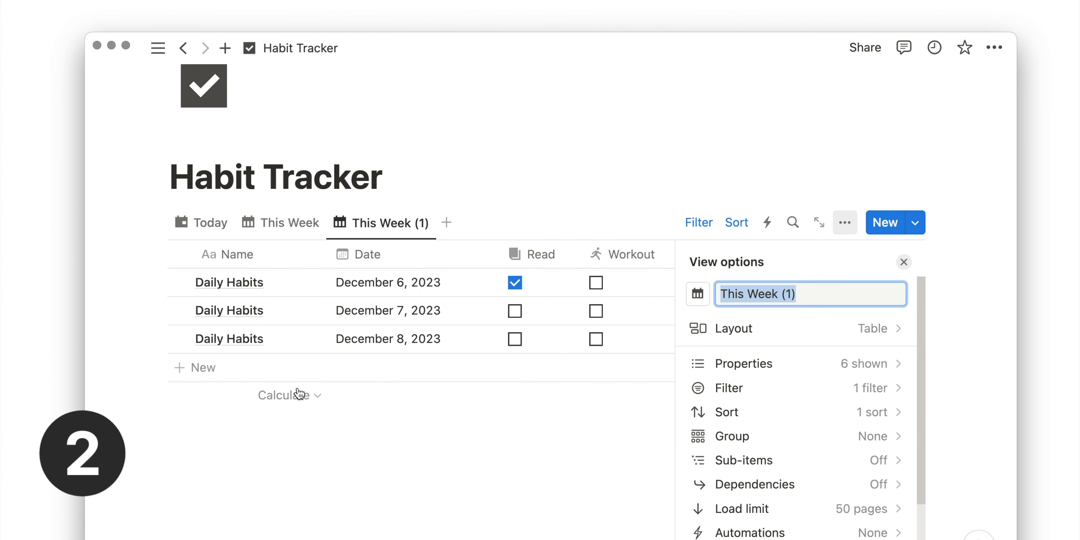
text(Calendar)
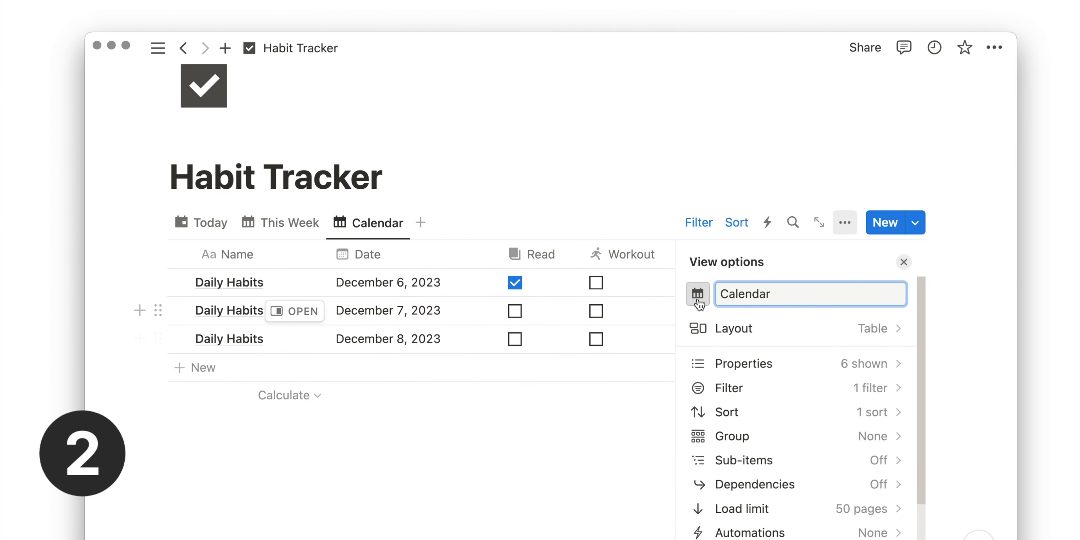
Give the Calendar view the blank calendar icon and switch its layout from Table to Calendar.
click(697, 294)
text(calend)
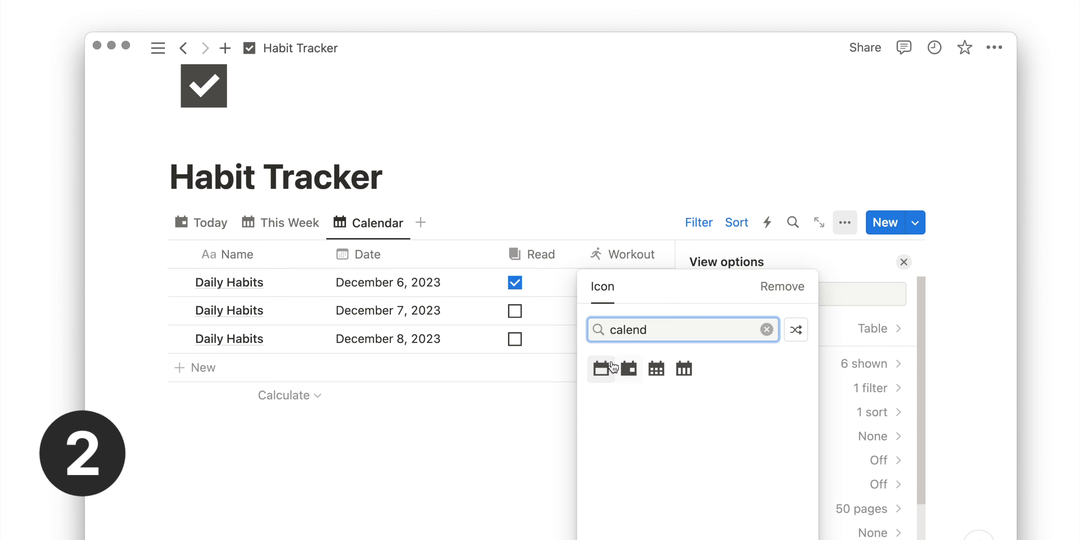
click(601, 369)
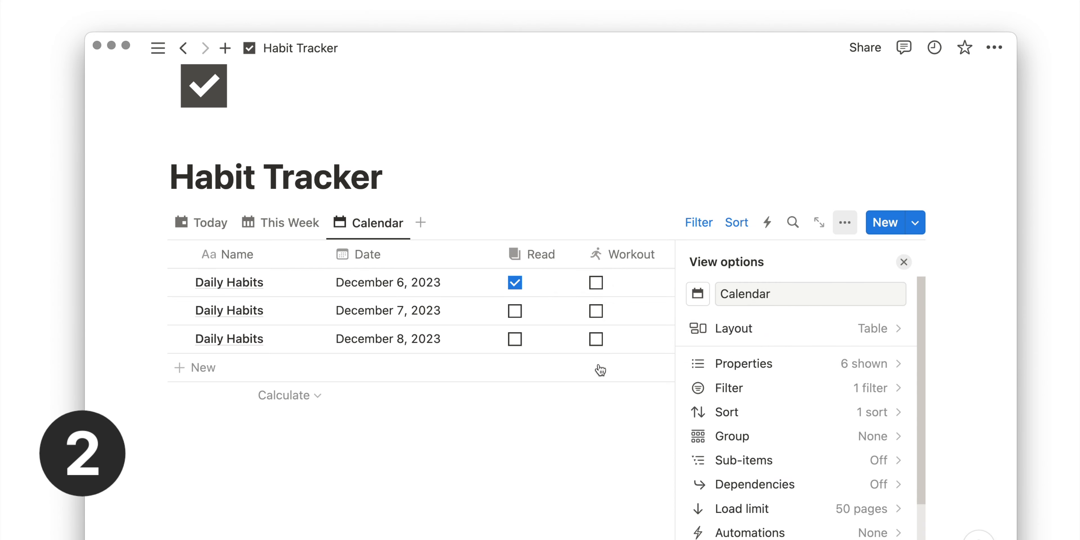
click(759, 330)
click(736, 374)
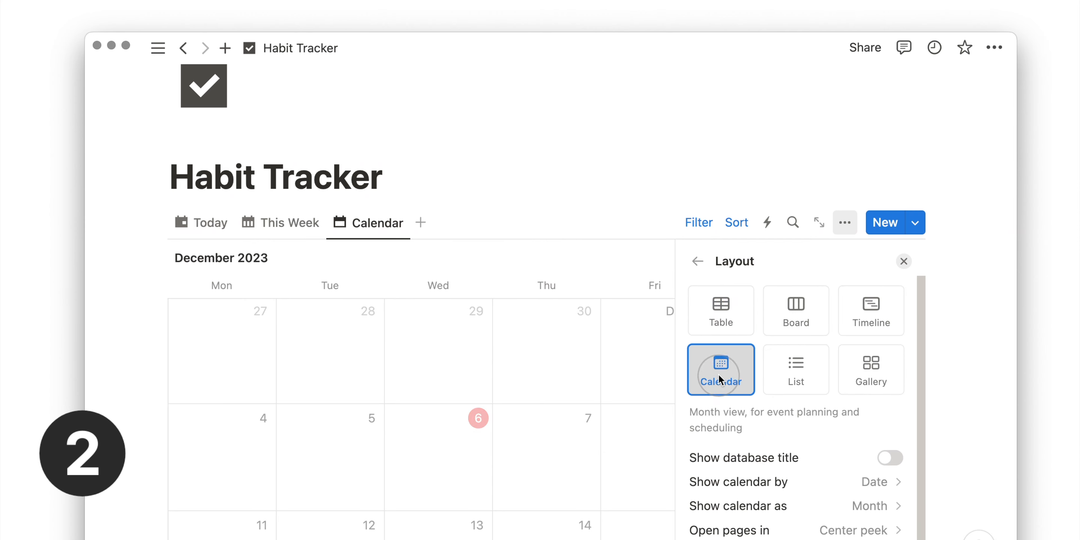
click(904, 261)
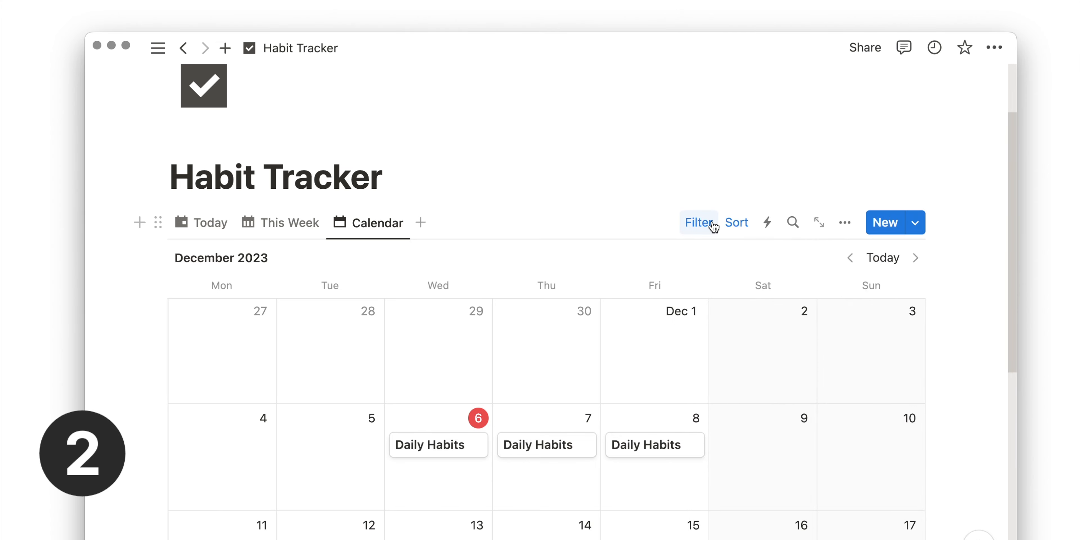
Delete the Date filter and the Date sort from the Calendar view, then hide the filter bar.
click(699, 223)
click(317, 260)
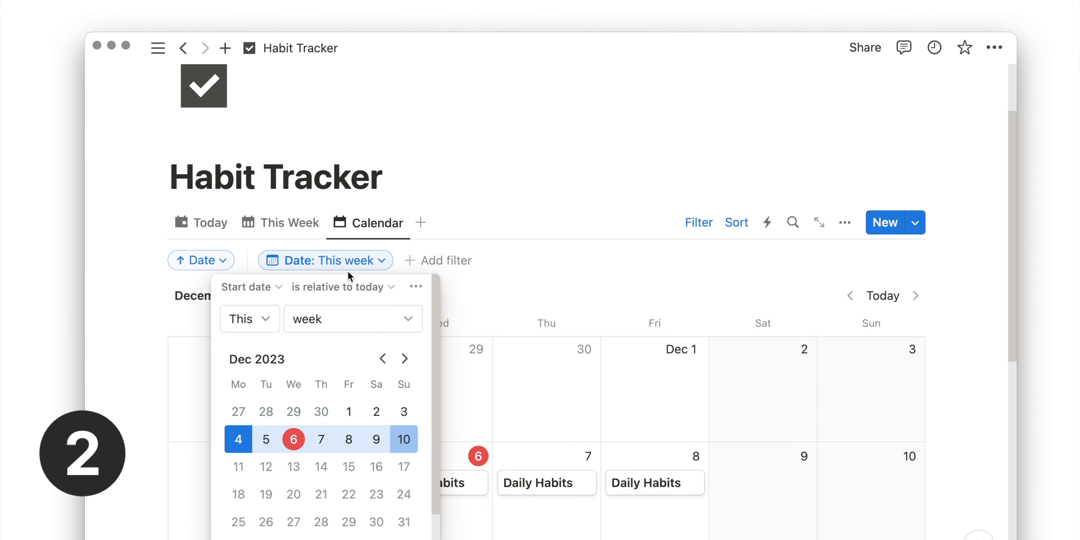
click(416, 287)
click(461, 306)
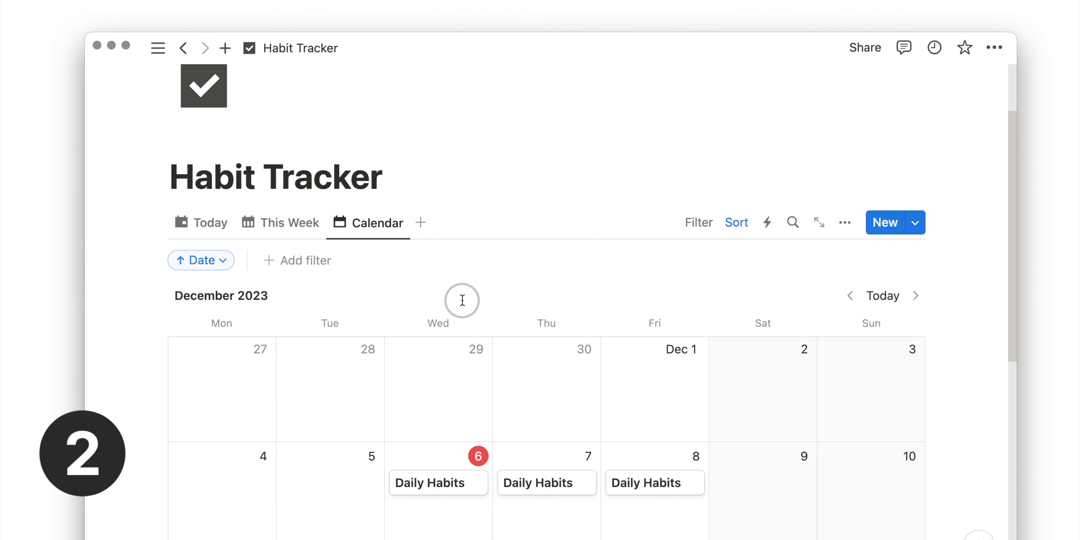
click(233, 264)
click(327, 301)
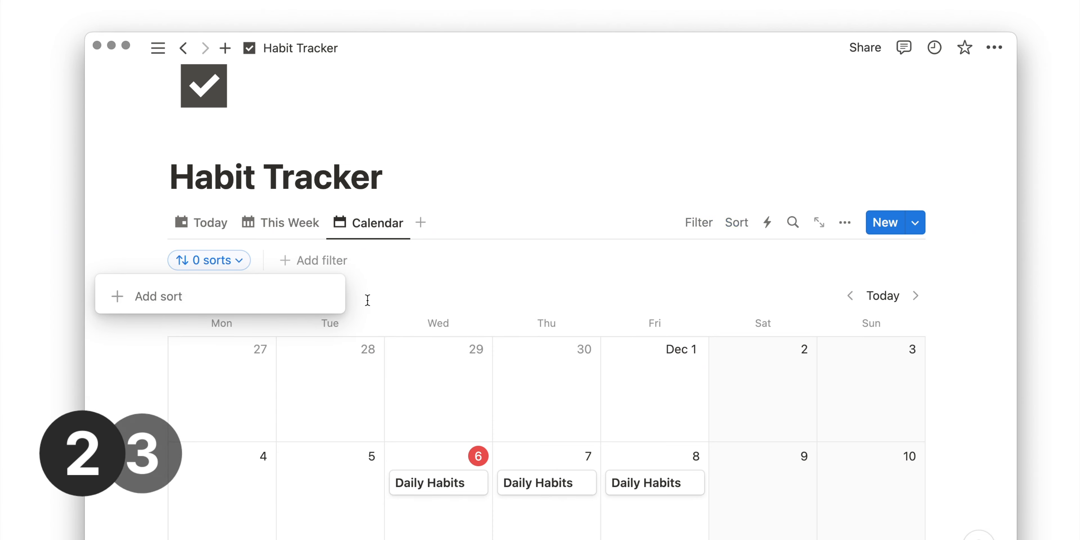
click(683, 225)
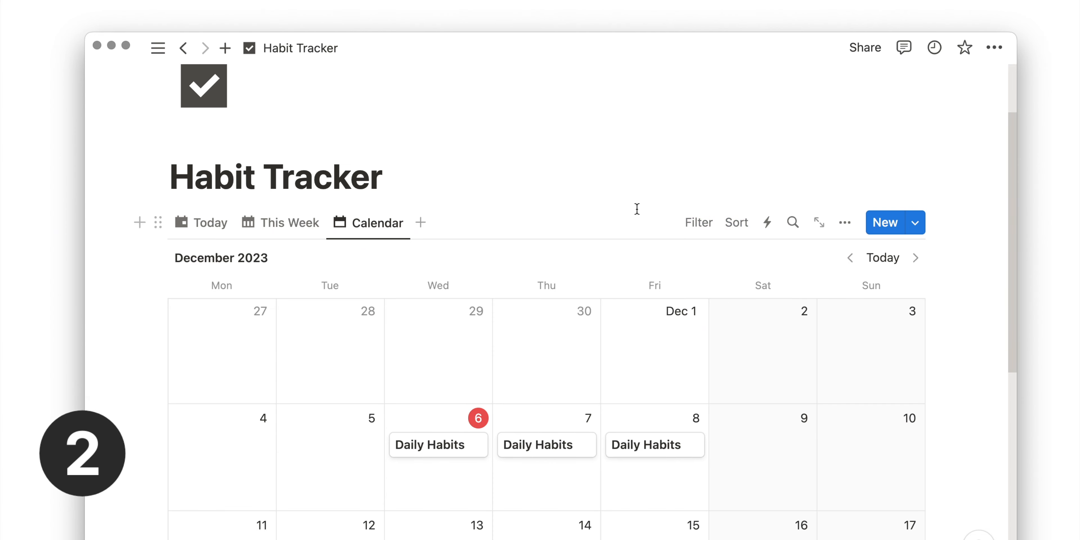
Show the Journal, Read, Workout and Progress properties on the Calendar view's cards, leaving Date hidden.
scroll(636, 208, down, 3)
click(846, 161)
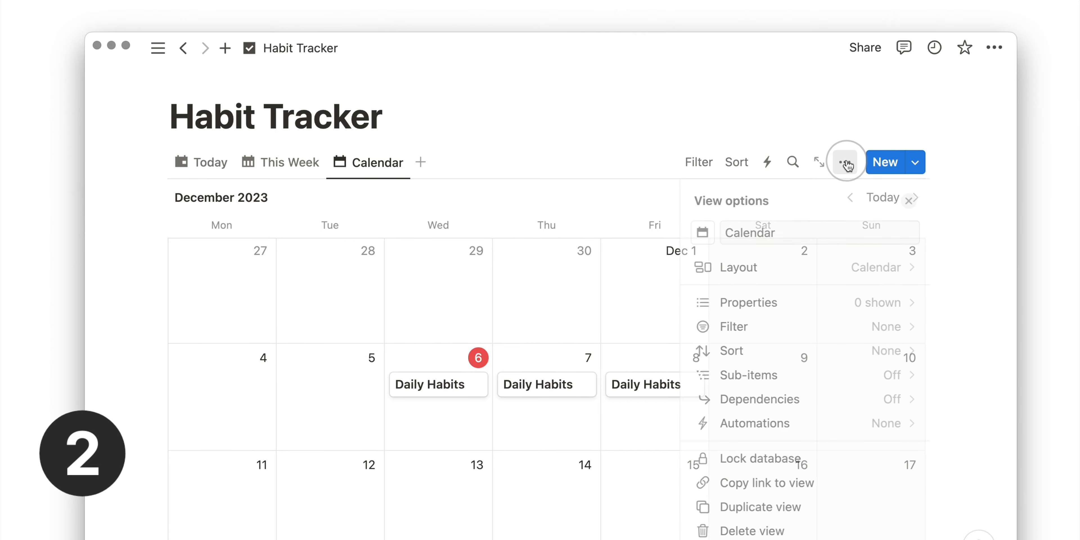
click(797, 301)
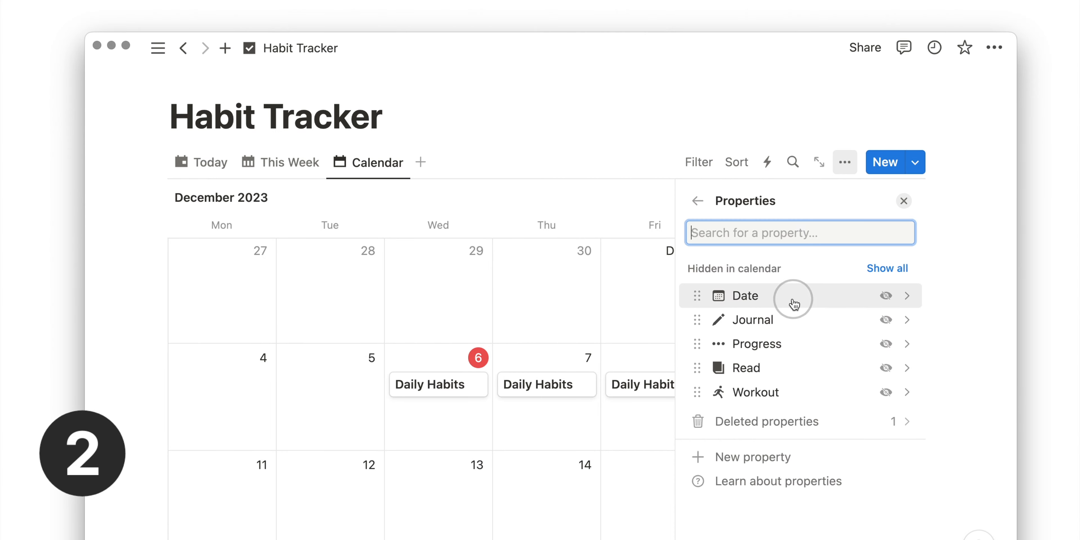
click(887, 320)
click(885, 401)
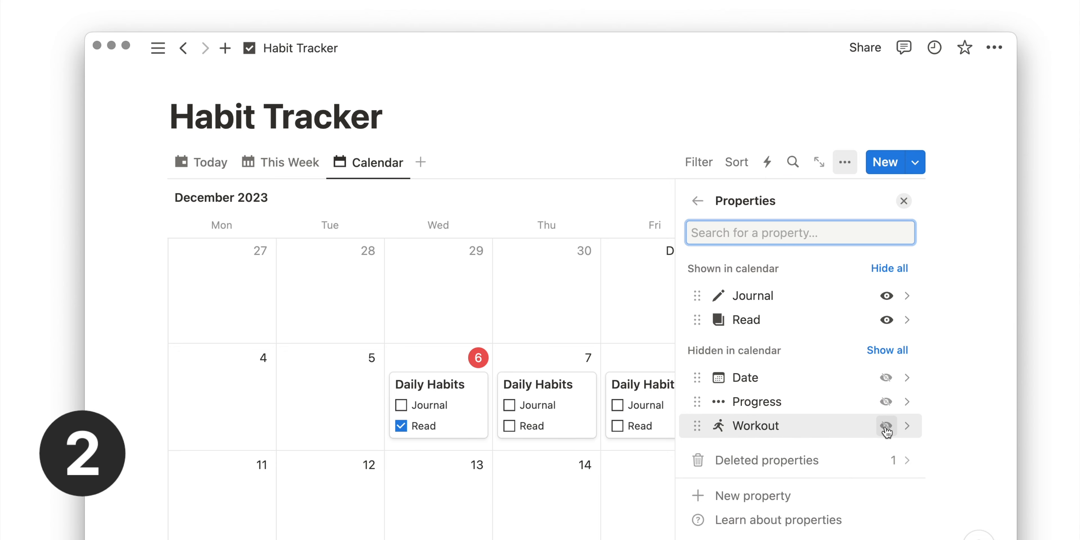
click(885, 425)
click(887, 426)
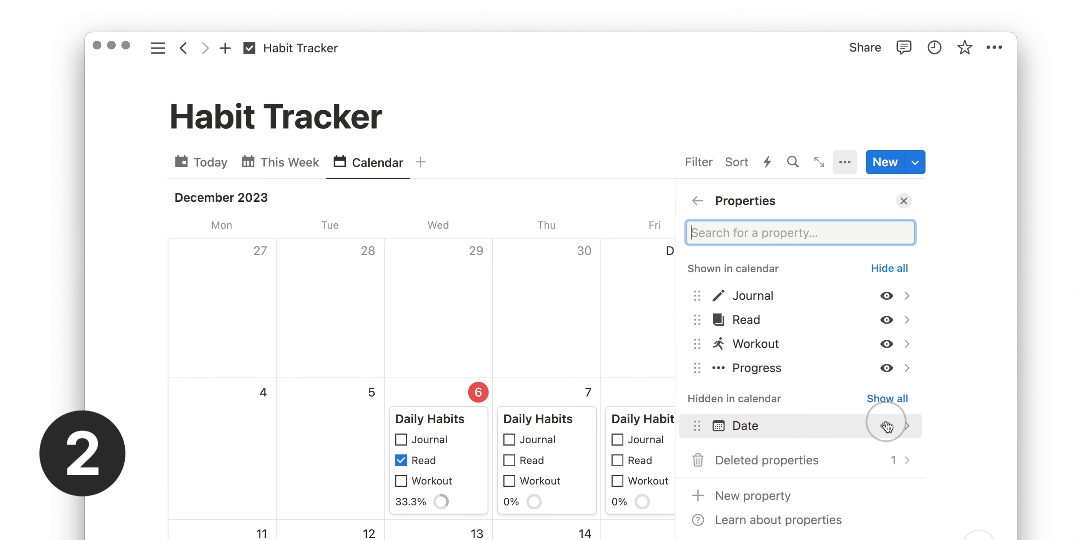
click(904, 201)
Check off Journal and Workout on the December 6 card, and Journal and Read on the December 7 card.
scroll(605, 299, down, 3)
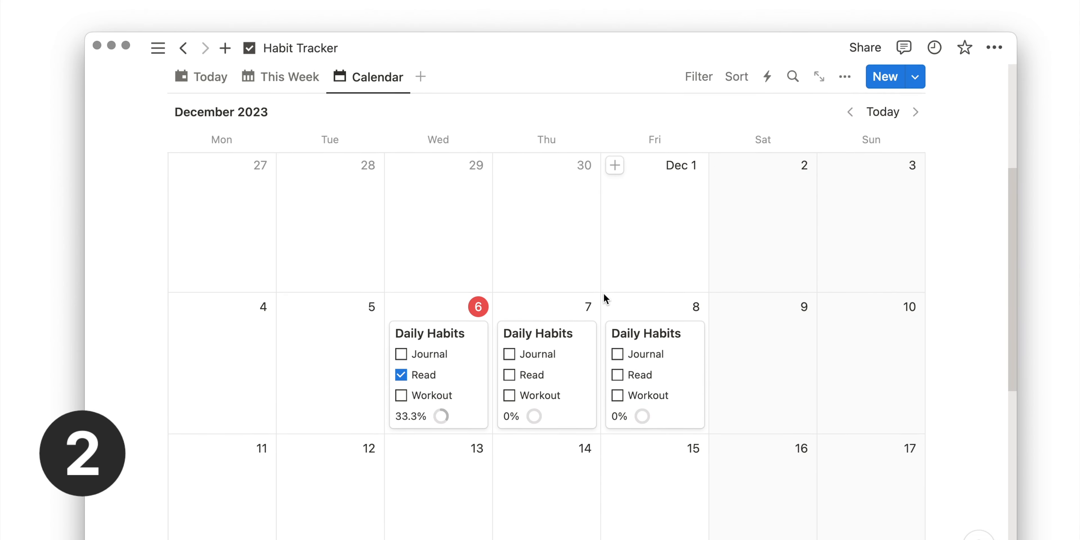
click(401, 300)
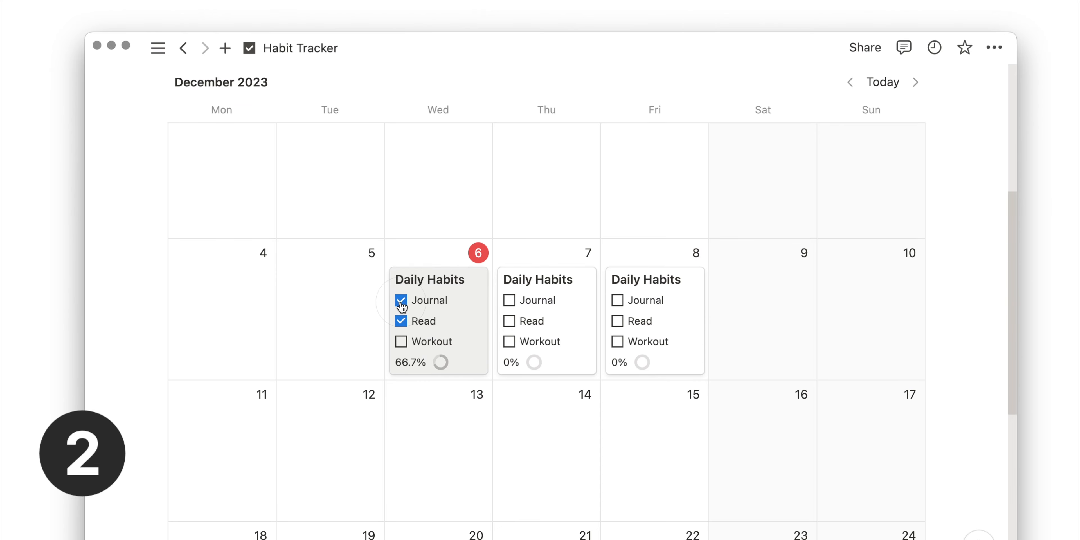
click(401, 341)
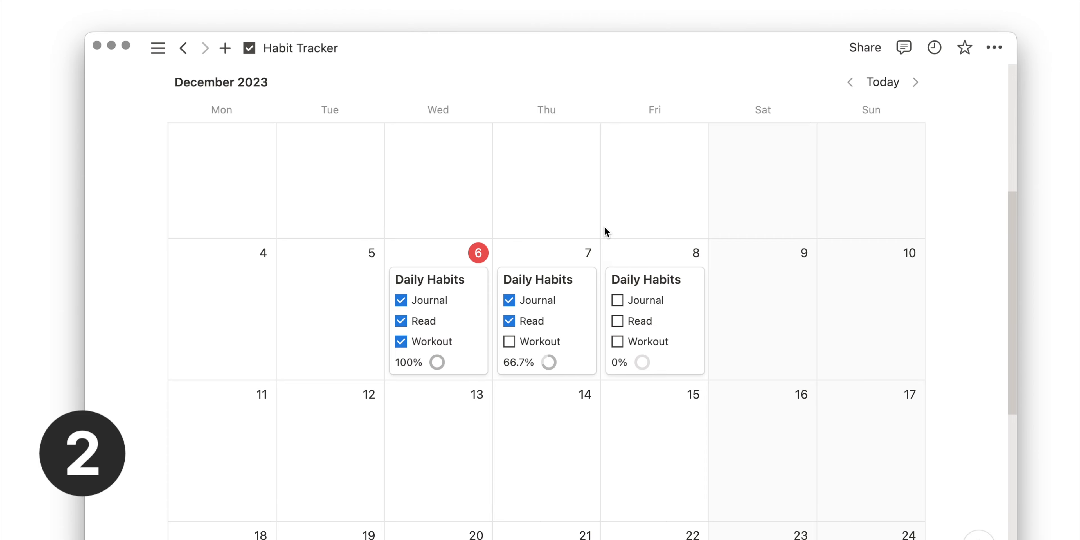
Duplicate the This Week view again and name the copy "History".
scroll(605, 226, up, 10)
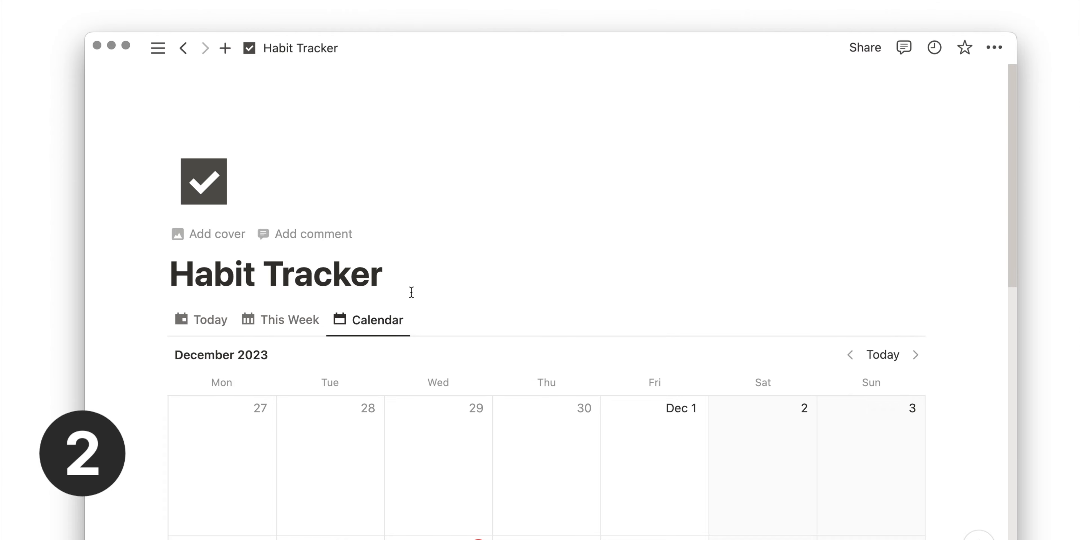
right_click(302, 320)
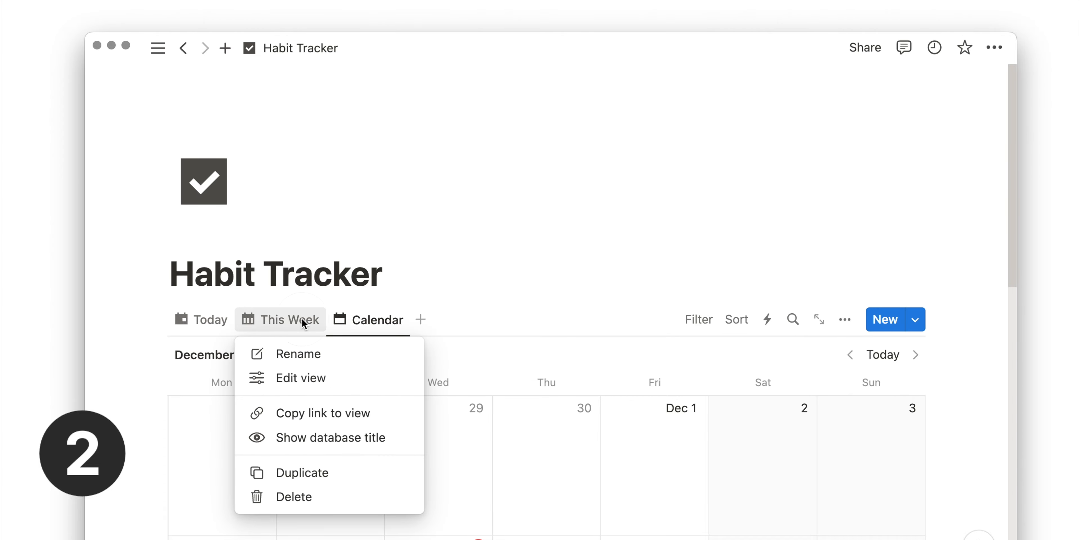
click(296, 473)
text(Histor)
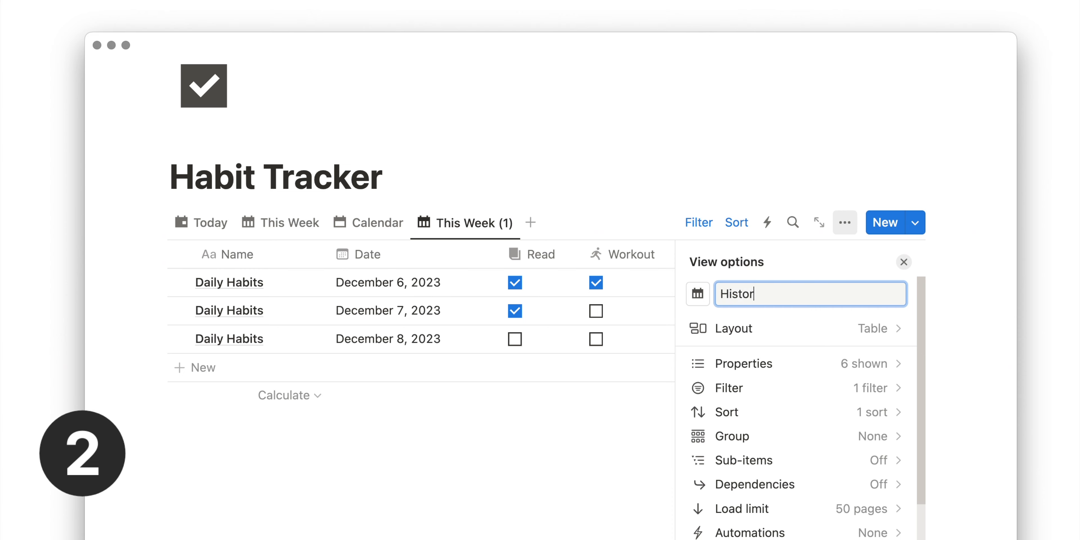
text(y)
Give the History view the outlined clock icon and close its view options.
click(698, 293)
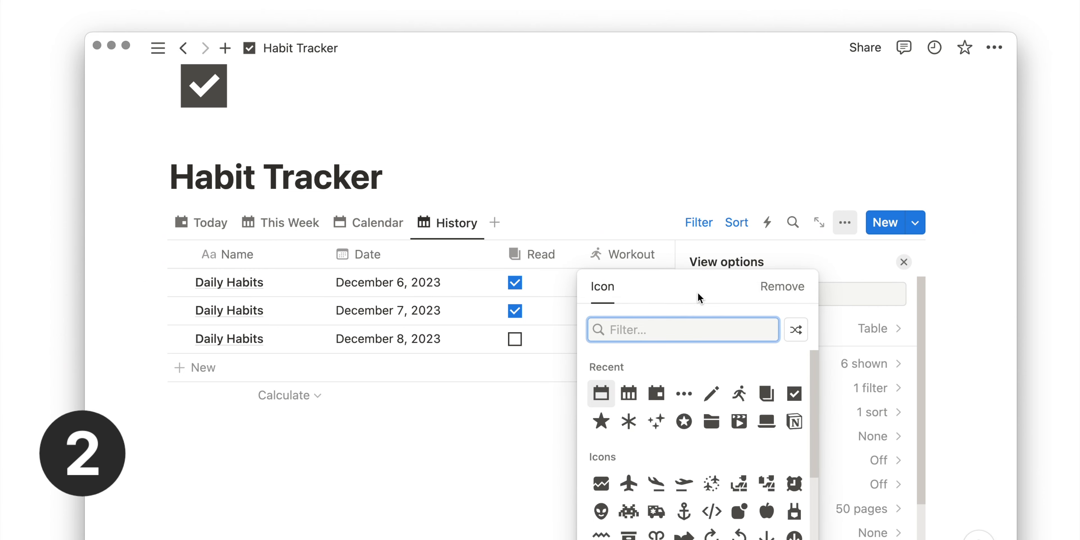
text(clock)
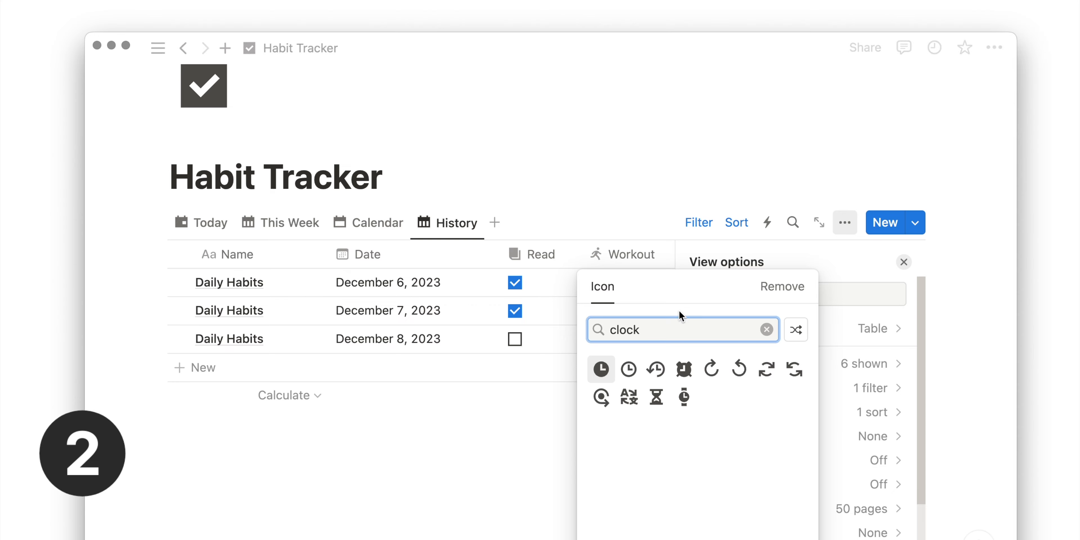
click(628, 369)
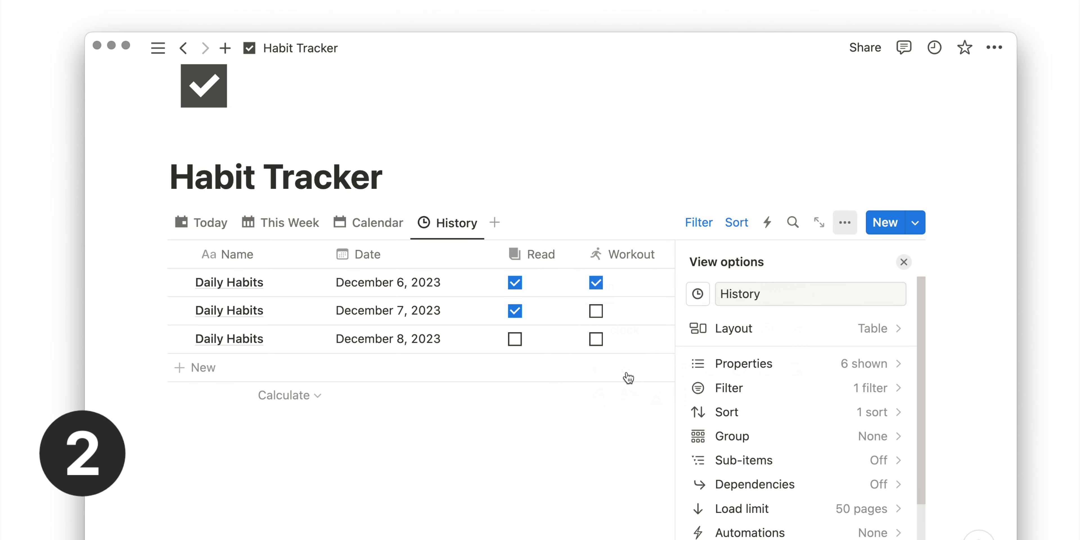
click(904, 262)
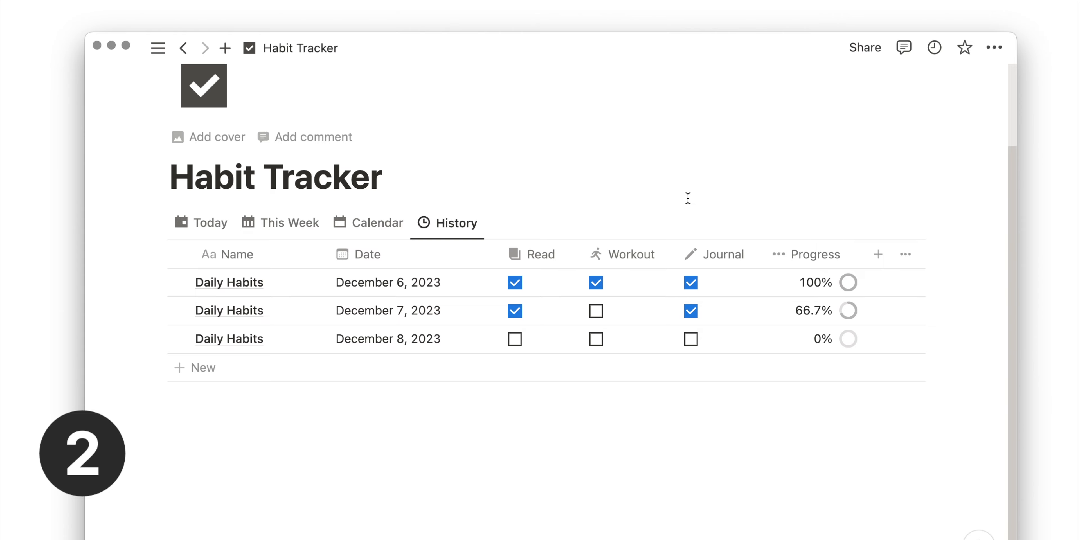
mouse_move(670, 209)
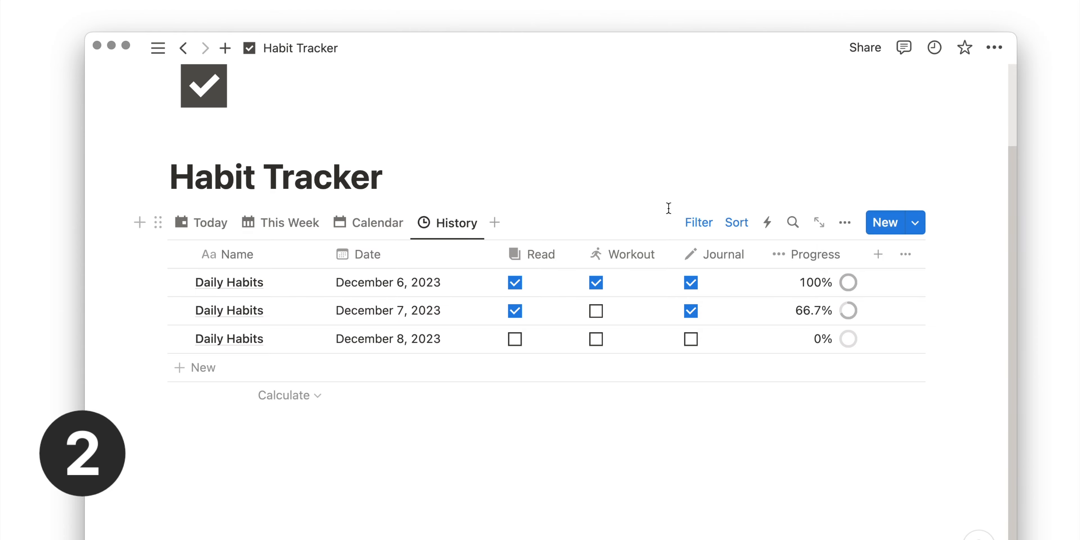
Delete the "Date: This week" filter from the History view and hide its filter bar.
click(695, 221)
click(415, 287)
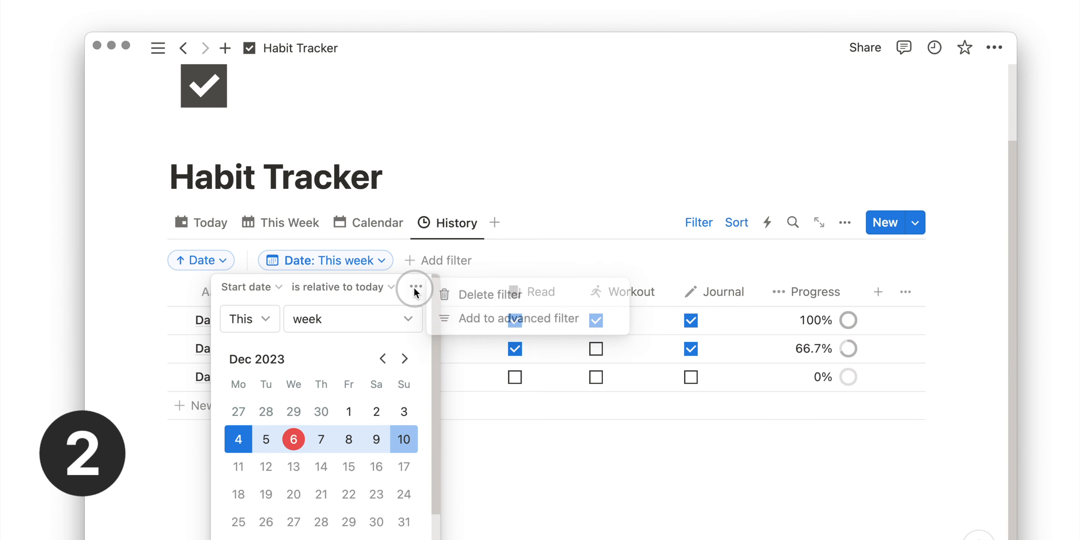
click(472, 292)
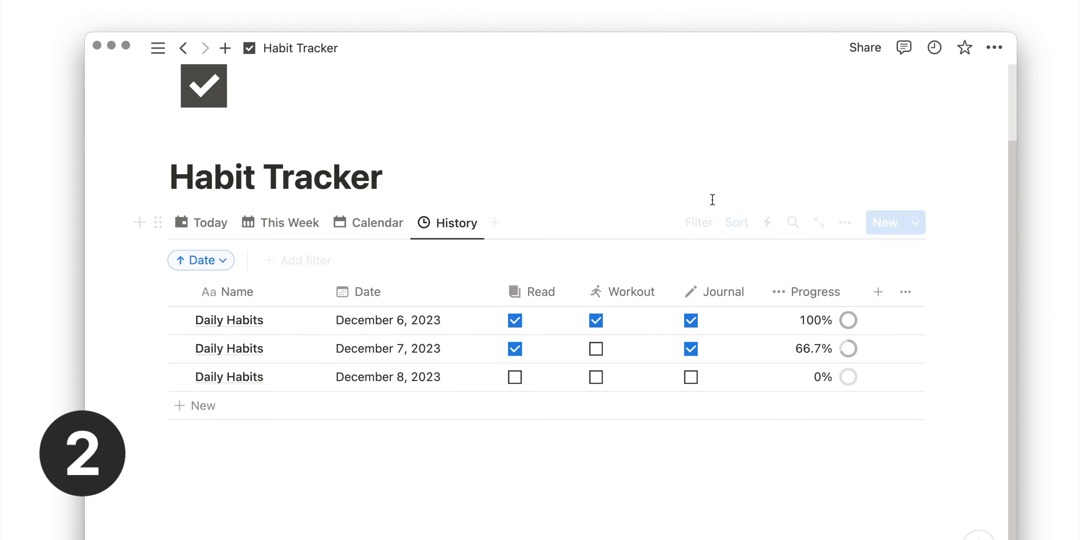
click(699, 222)
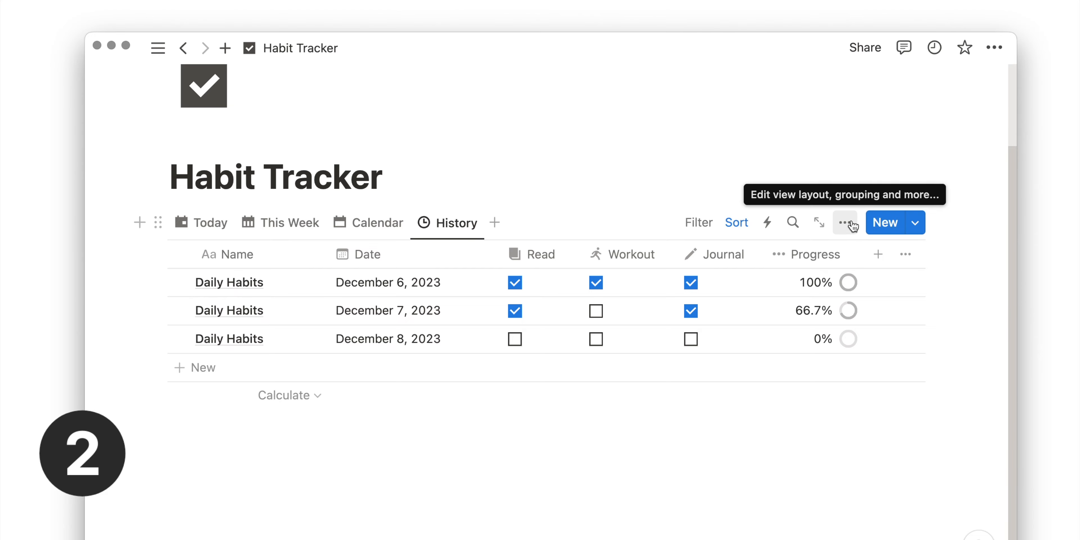
Group the History view by Date per Month, hide empty groups, and close the grouping settings.
click(845, 222)
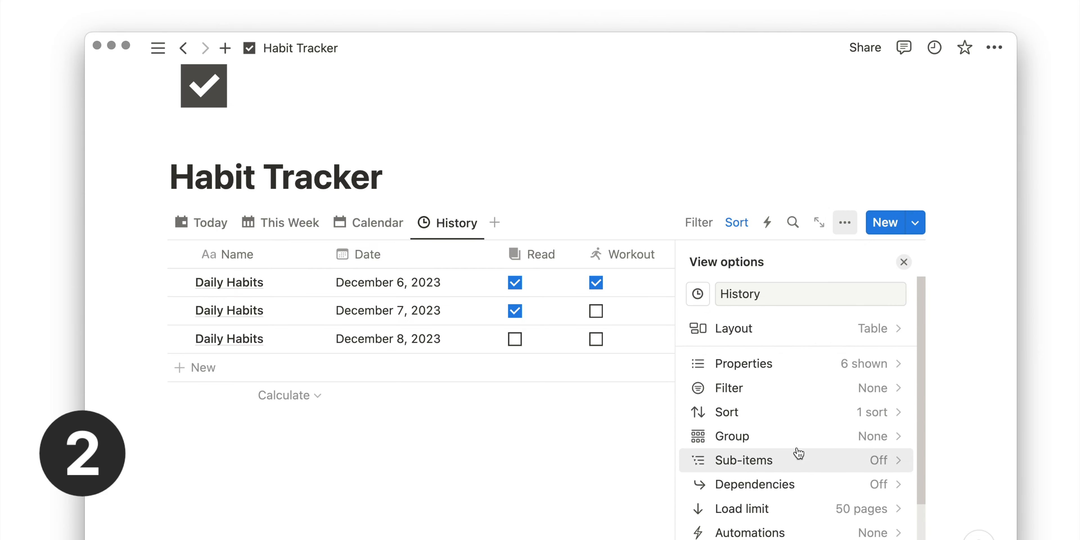
click(802, 438)
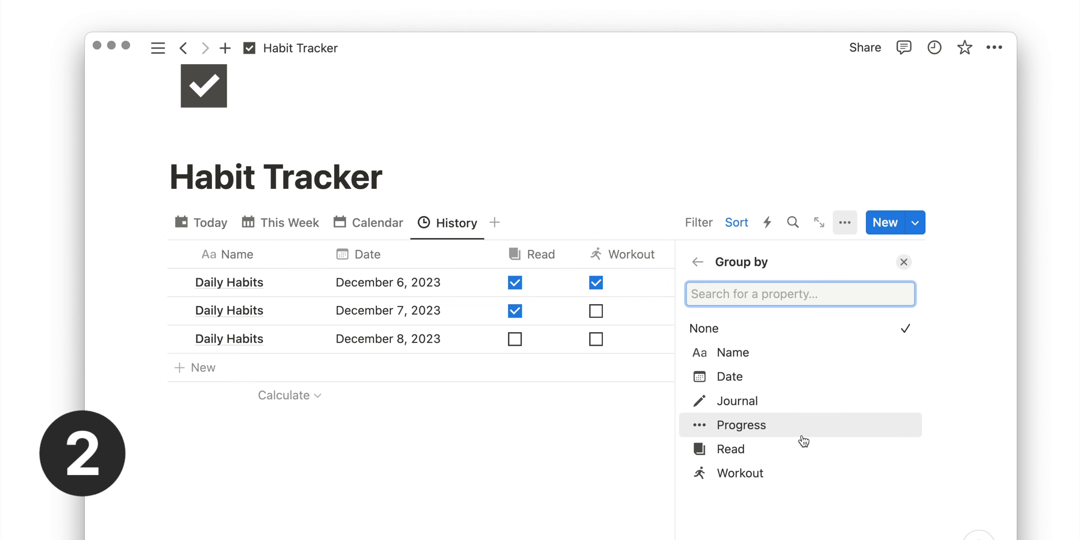
click(814, 382)
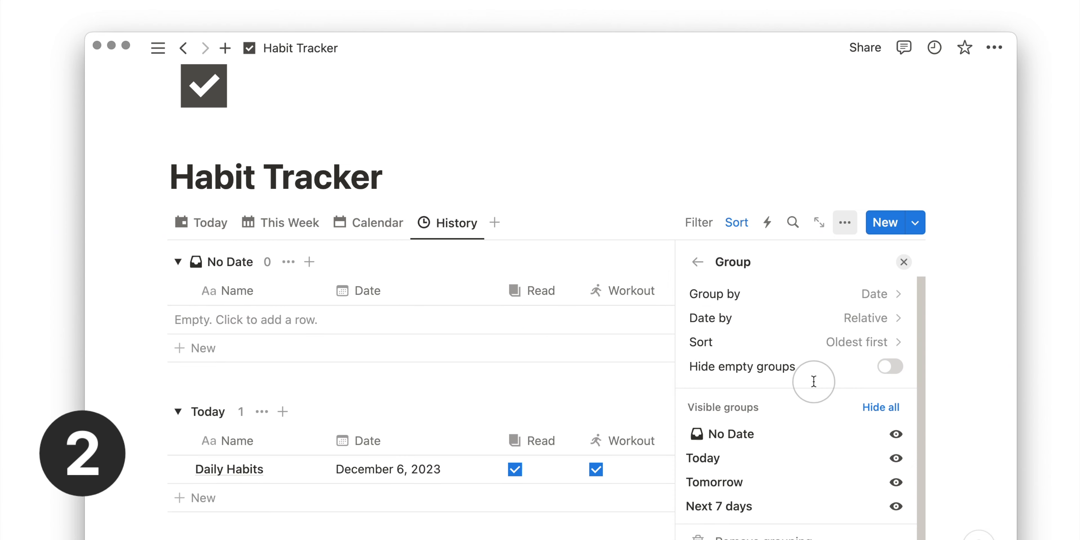
click(831, 322)
click(804, 417)
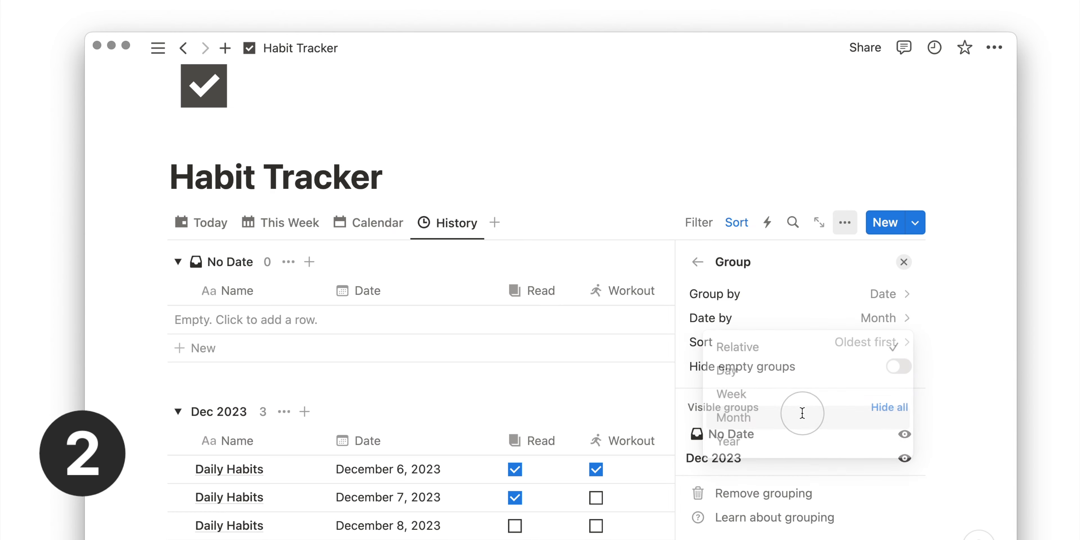
click(901, 366)
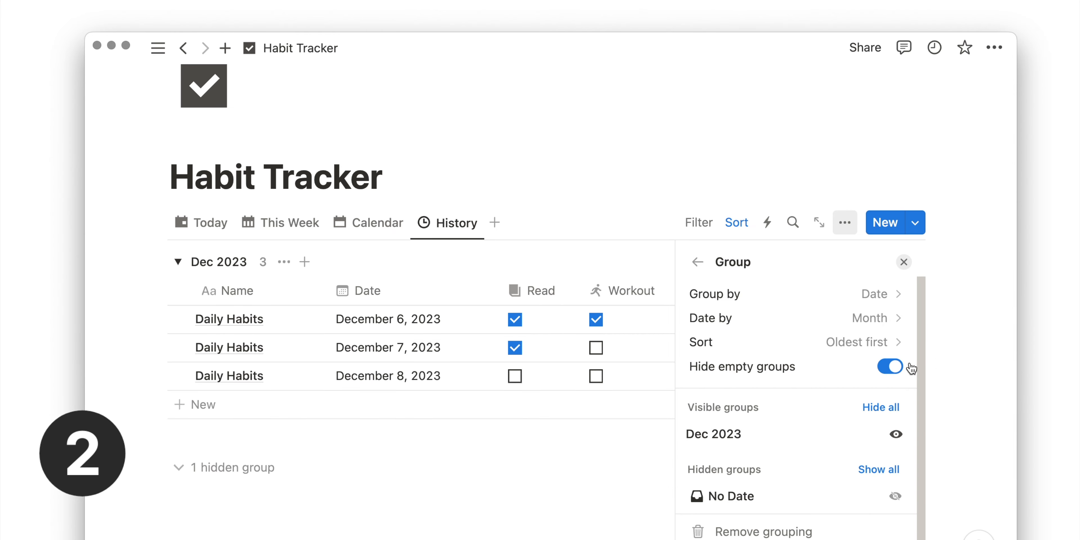
click(904, 263)
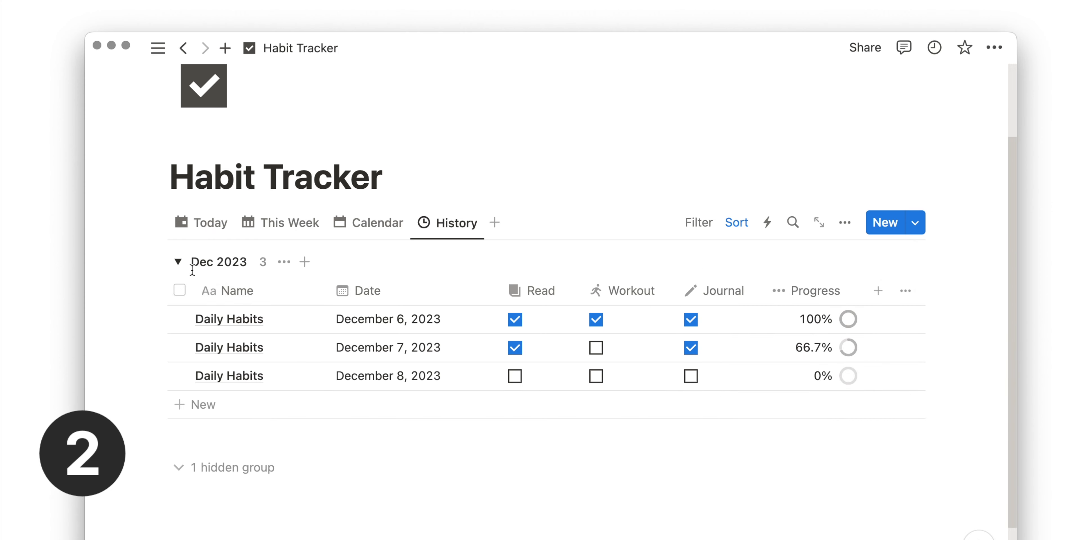
Collapse and re-expand the Dec 2023 group in the History view.
click(178, 264)
click(176, 333)
click(178, 262)
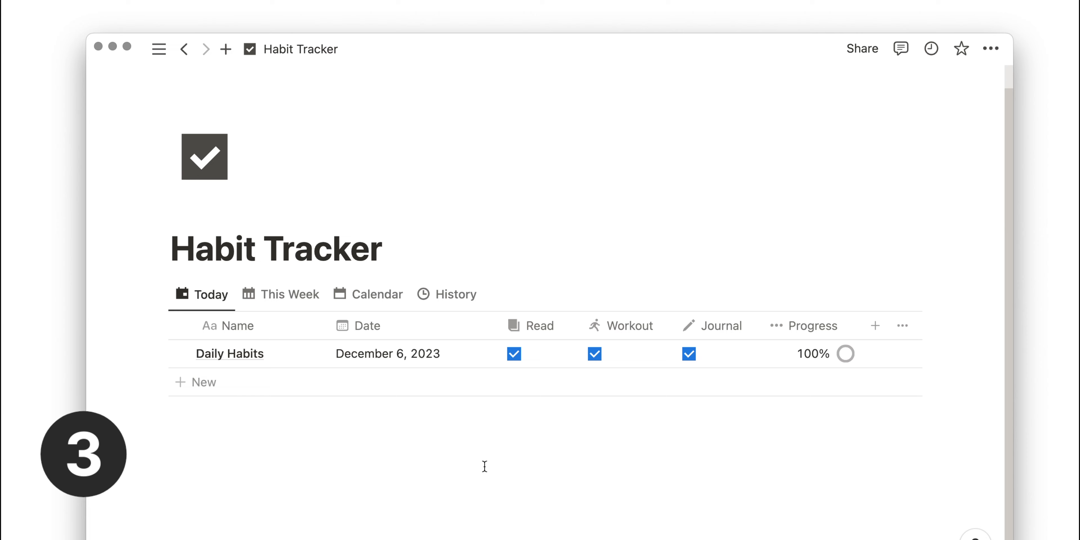
Insert a Button block between the Habit Tracker title and the database views.
click(412, 251)
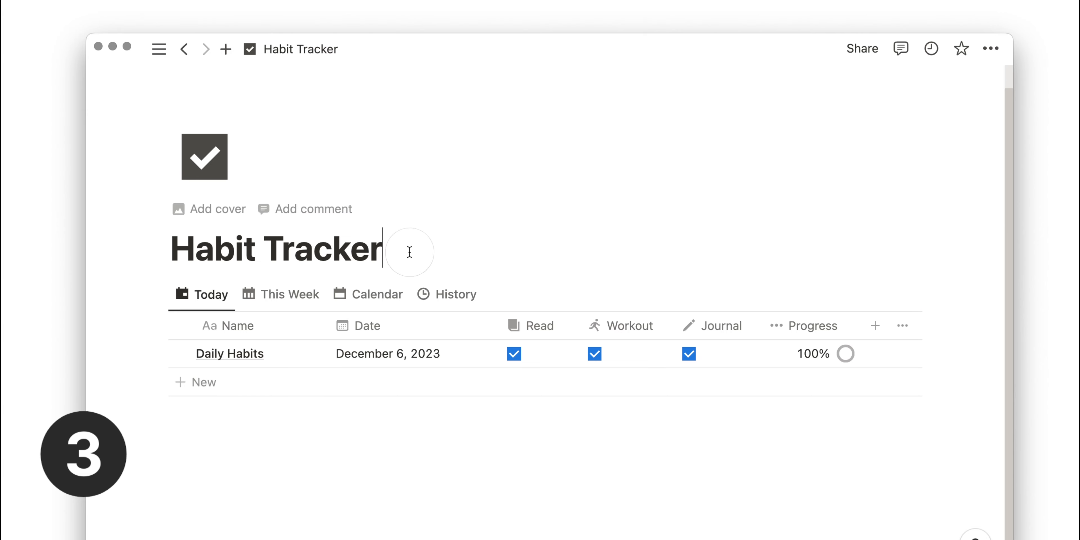
key(Return)
text(/button)
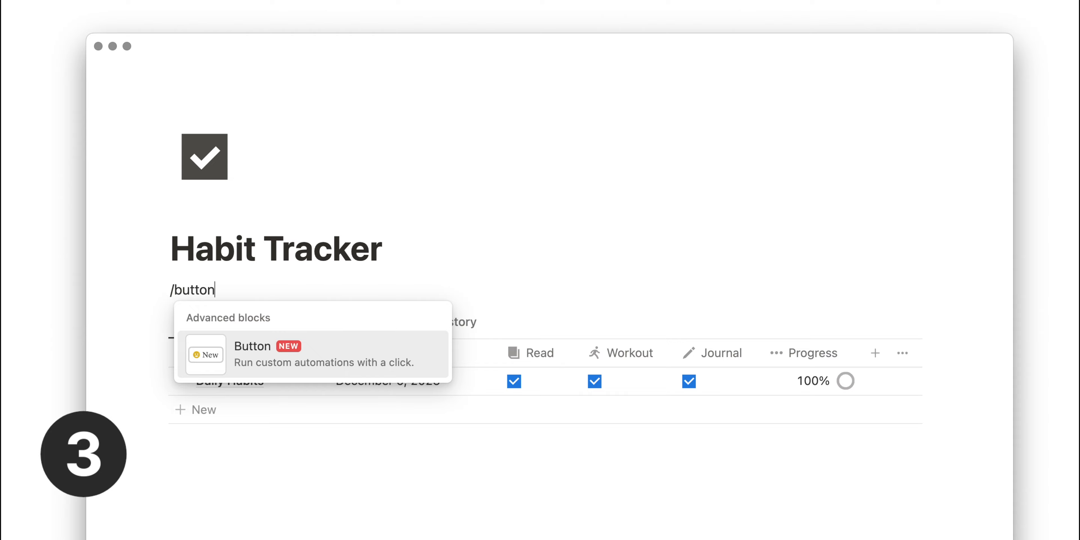
key(Return)
click(291, 354)
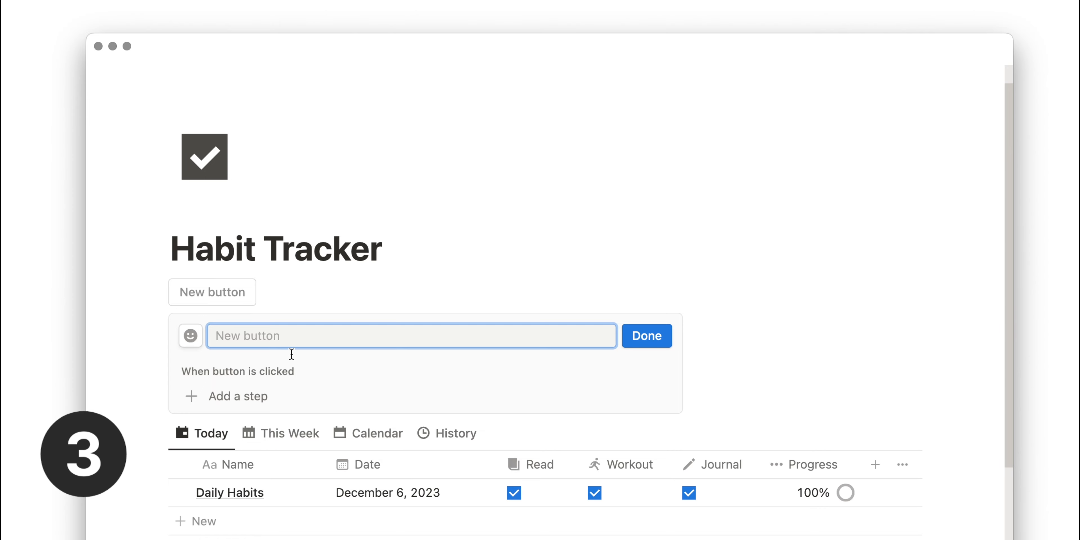
Name the new button "Read 2 Pages" and give it the closed book icon.
text(Read )
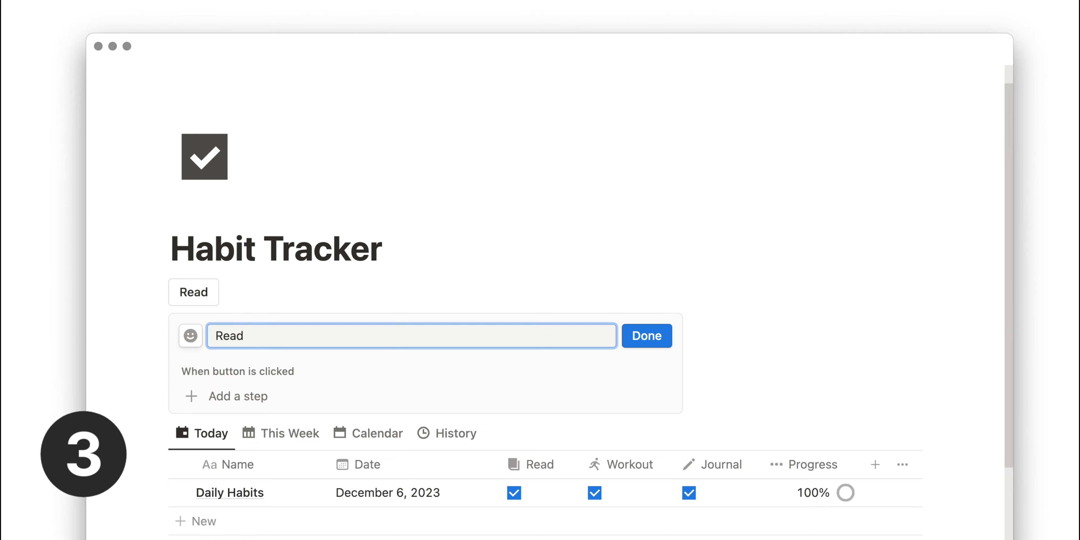
text(2 Pages)
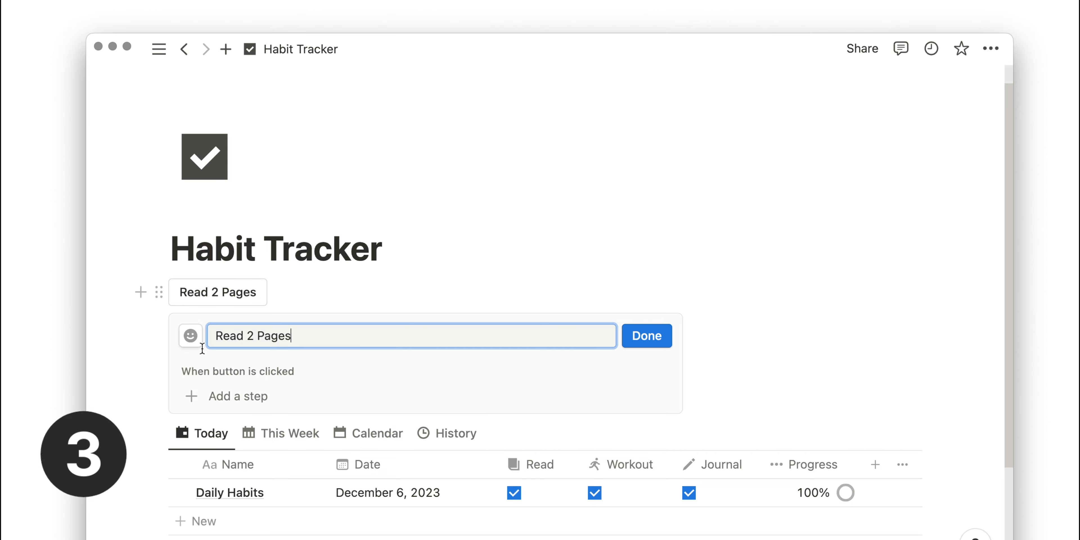
click(194, 340)
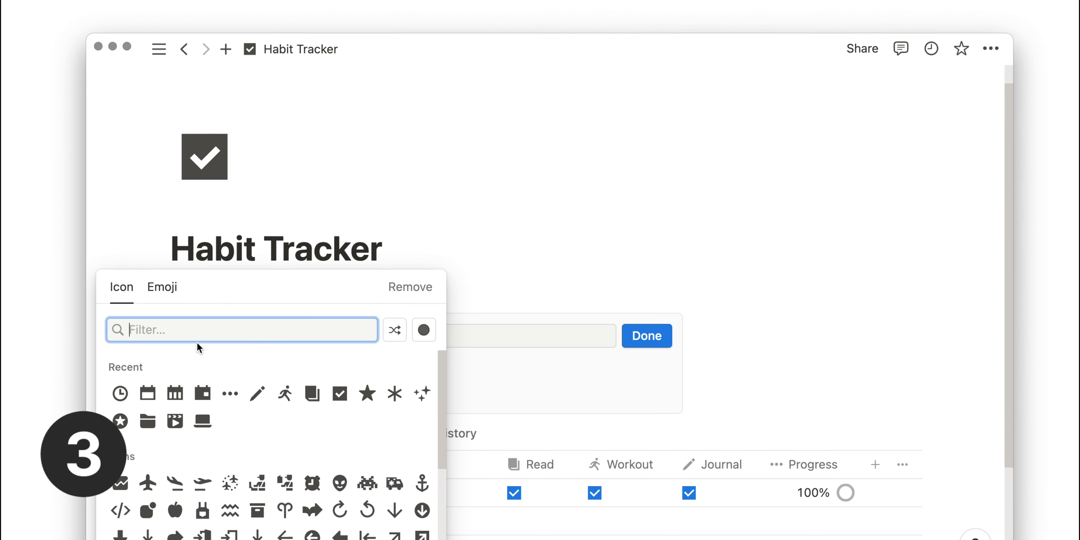
text(book)
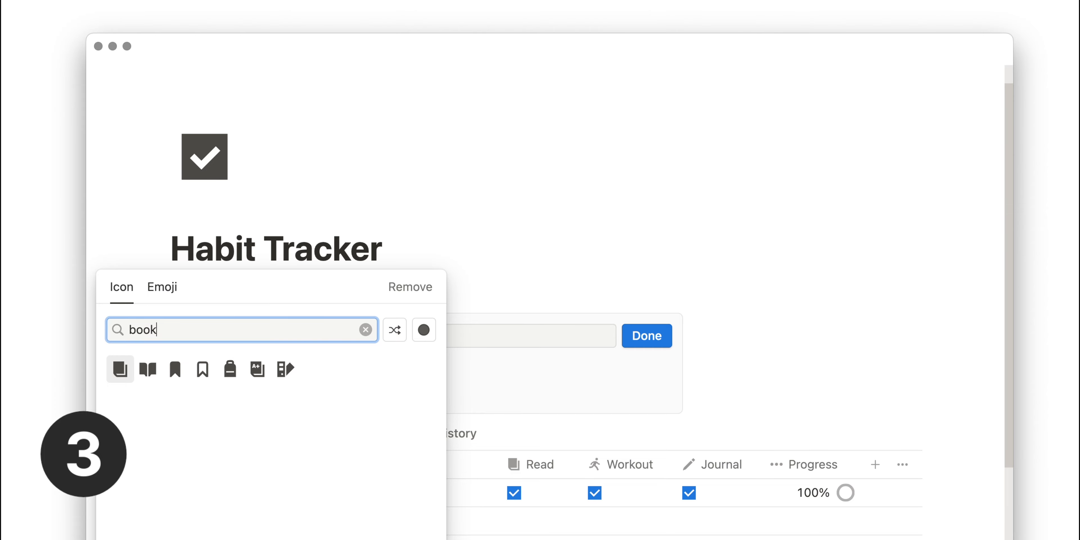
click(120, 370)
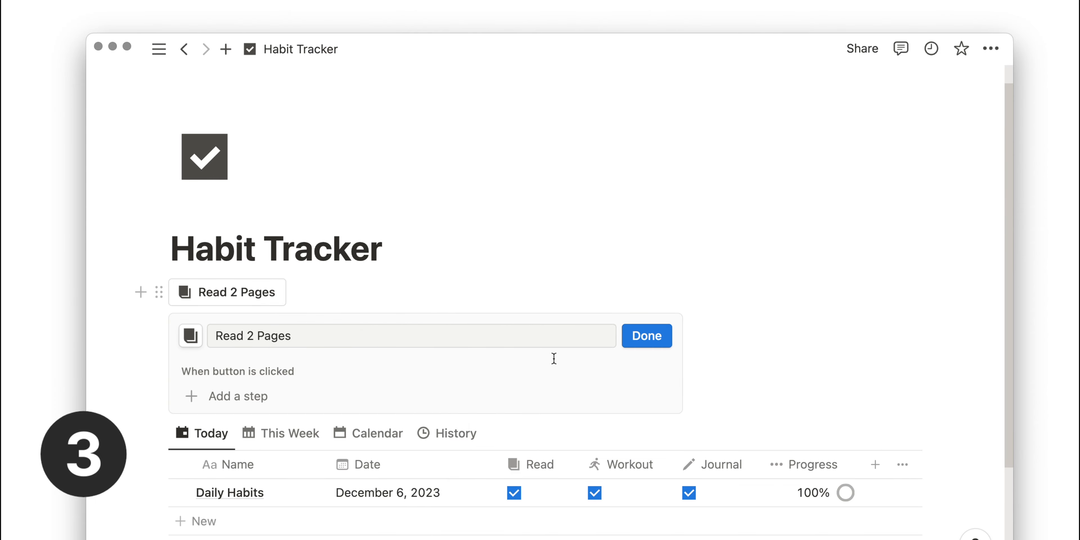
Add an "Edit pages in" step to the Read 2 Pages button, targeting the Habit Tracker database.
click(261, 392)
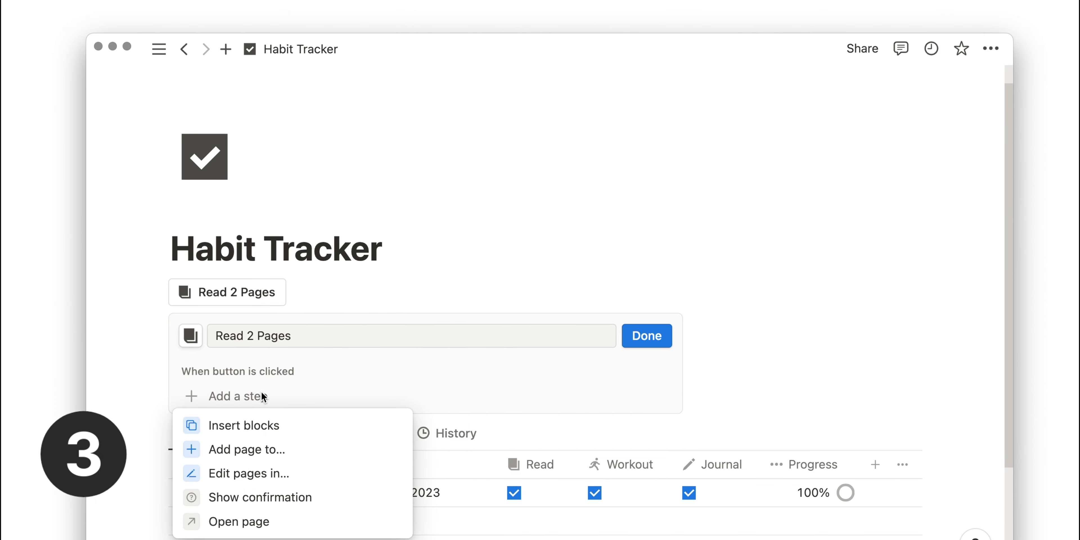
click(273, 478)
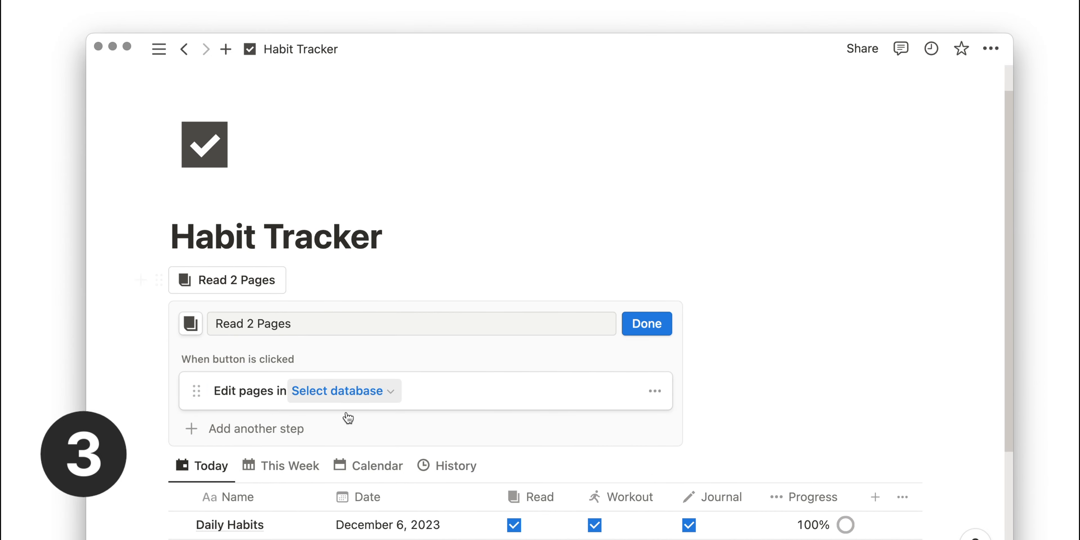
click(363, 390)
text(habitr)
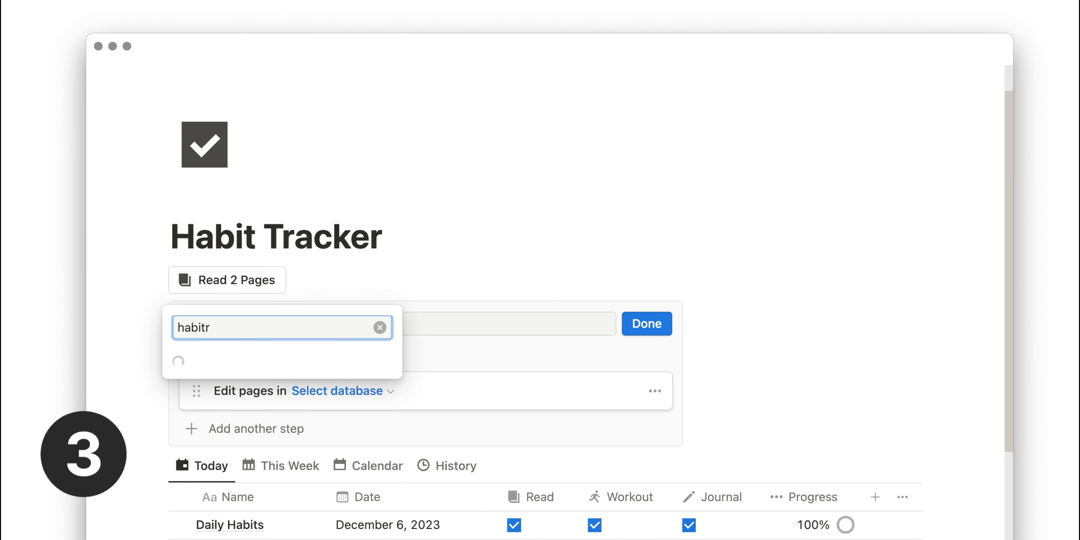
key(BackSpace)
text(tracker)
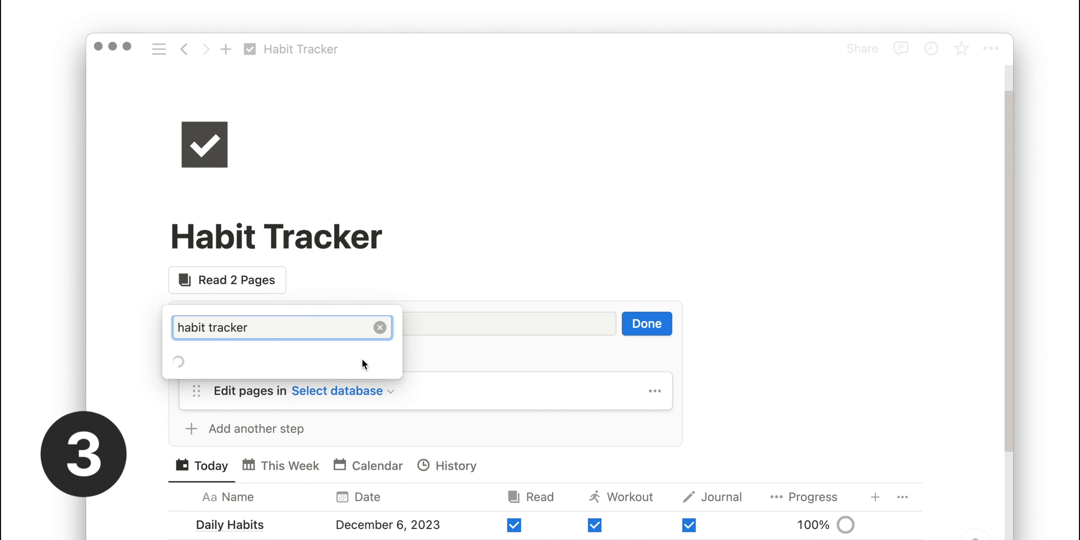
click(305, 100)
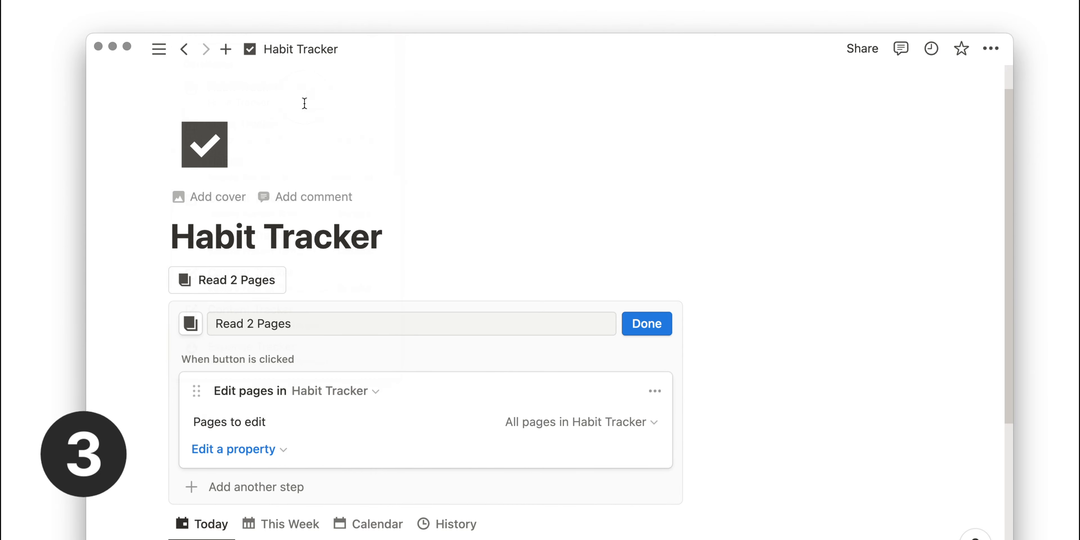
Filter the button's pages to edit by Date, with the start date condition set to "Is".
scroll(450, 395, down, 3)
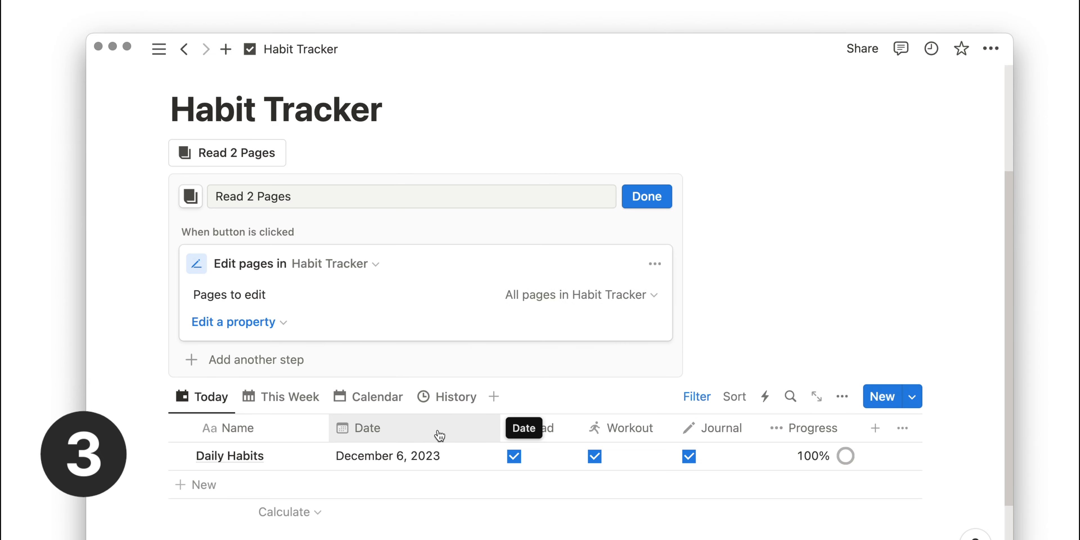
click(590, 300)
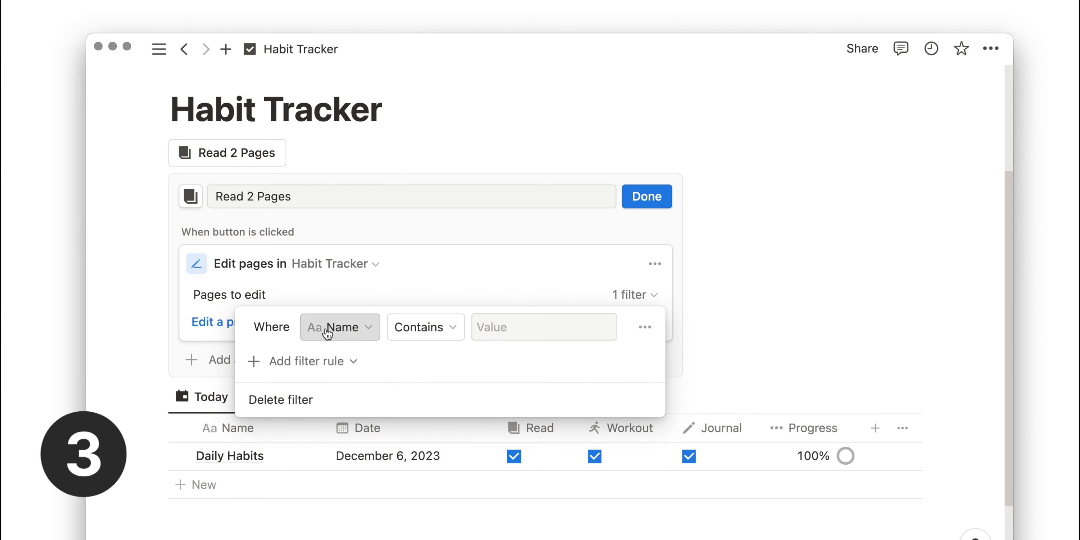
click(345, 336)
click(326, 421)
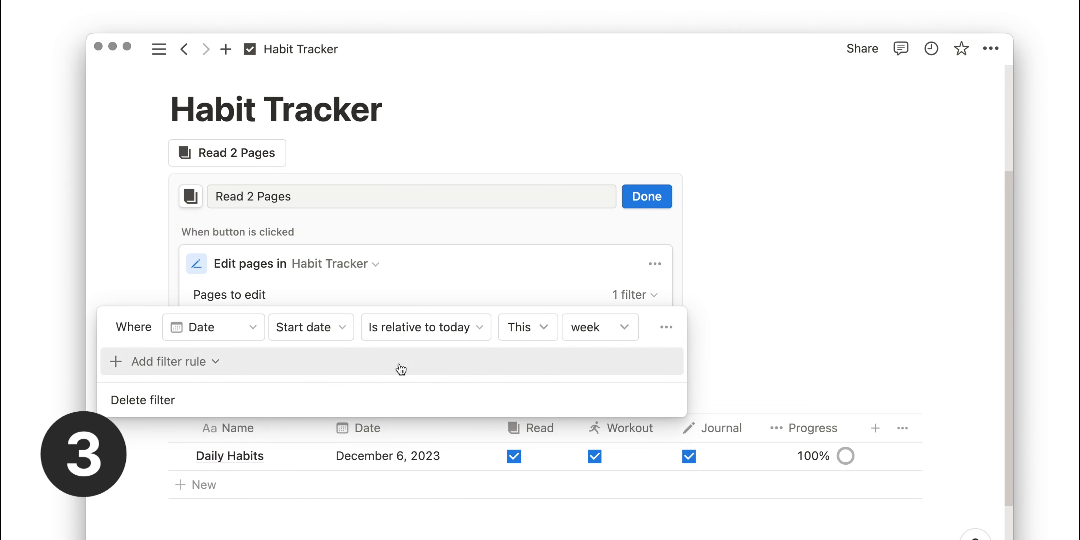
click(432, 336)
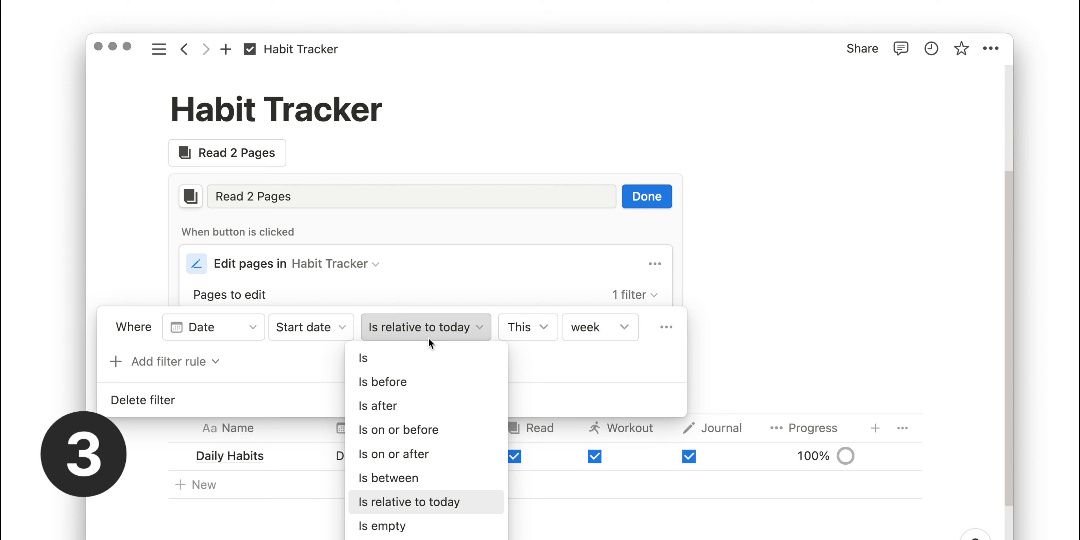
click(425, 362)
click(588, 286)
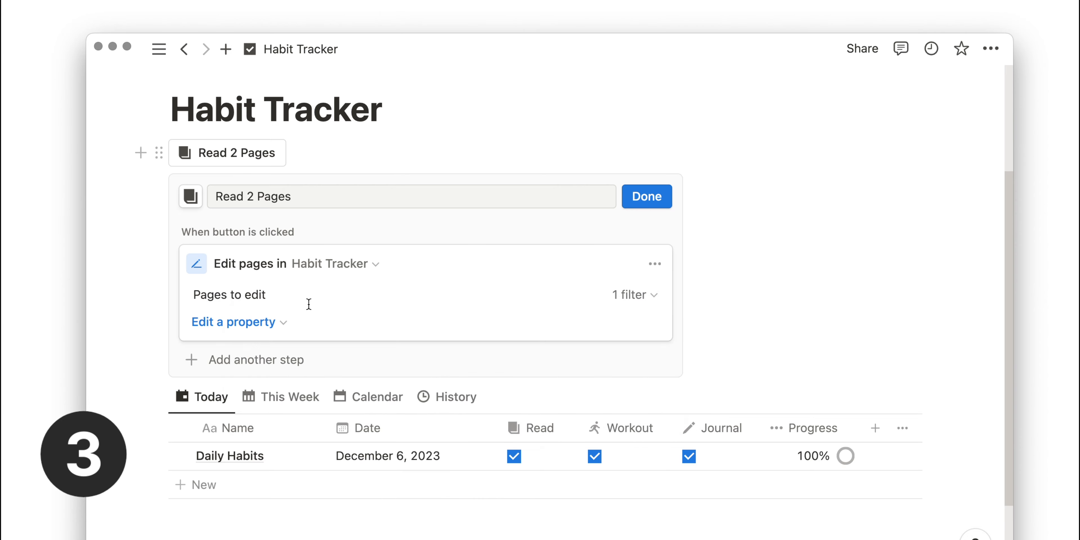
Have the button set the Read property to Checked and finish its setup.
click(282, 320)
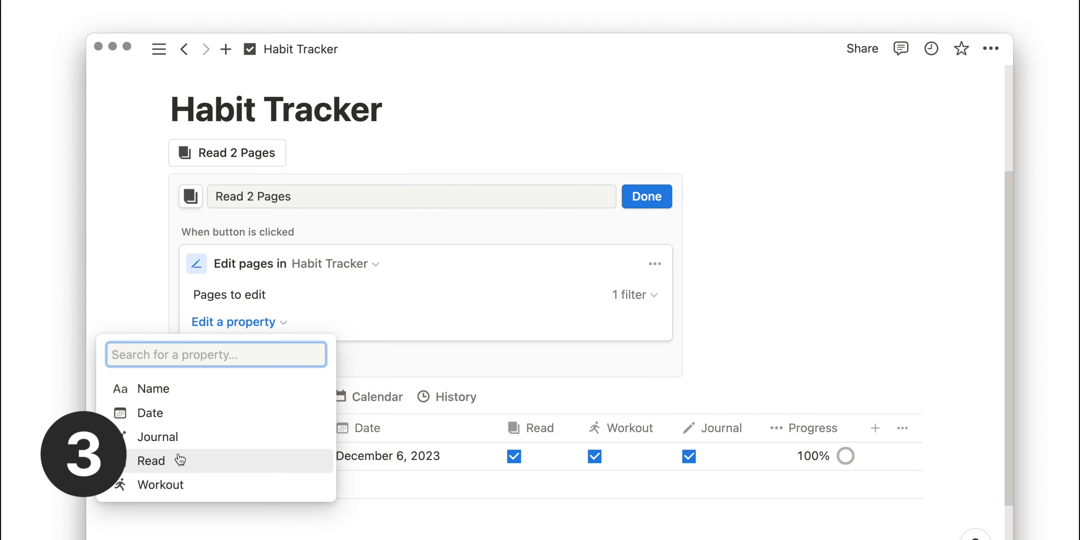
click(210, 462)
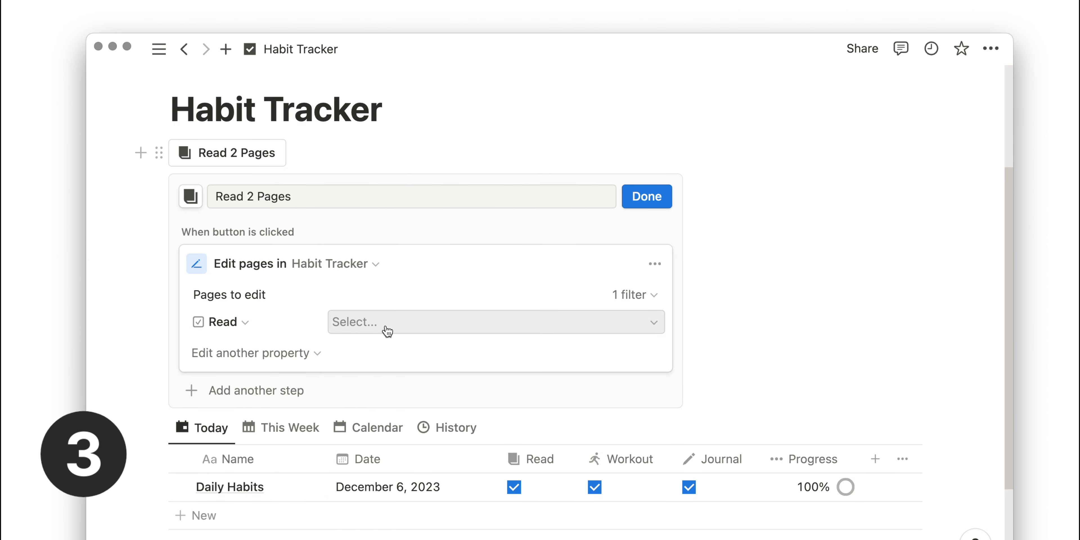
click(387, 326)
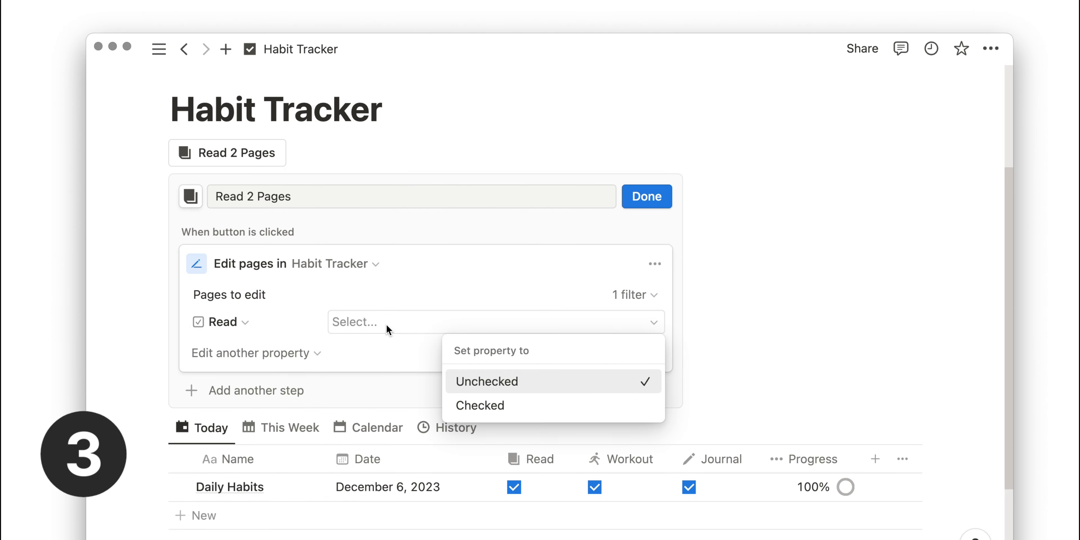
click(505, 406)
click(646, 197)
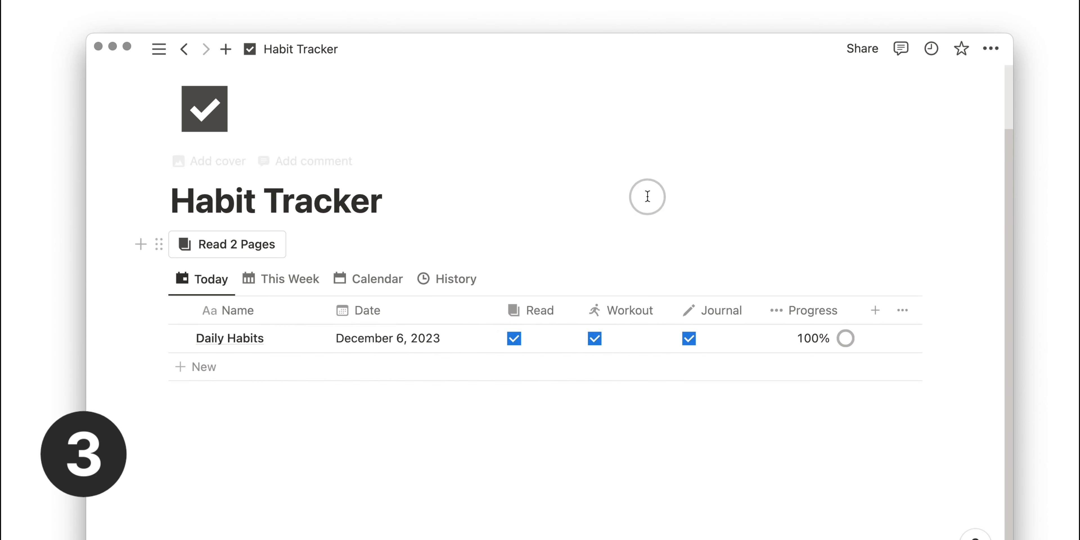
Uncheck Read on the December 6 row and run the Read 2 Pages button to test it.
click(514, 338)
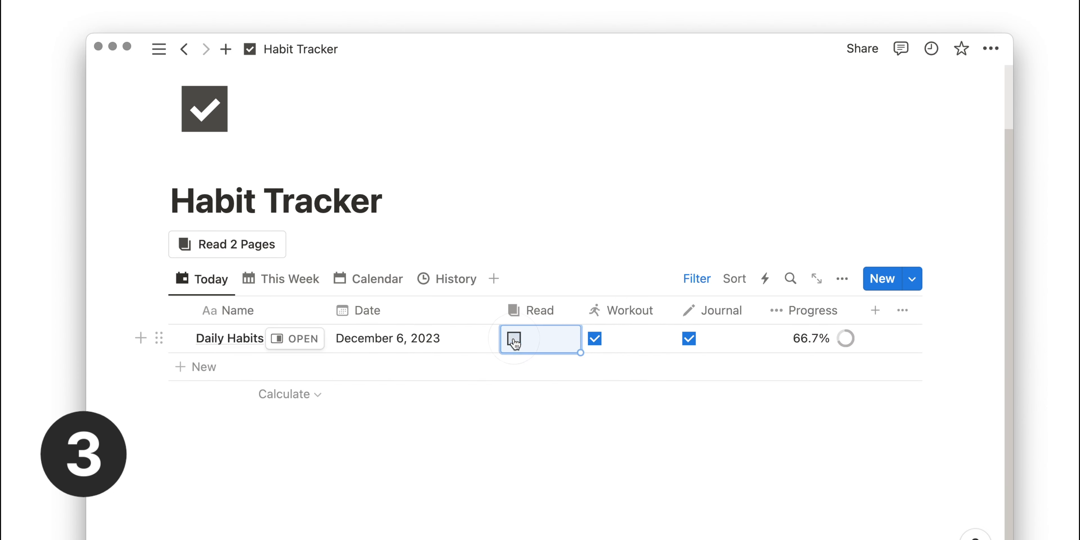
click(258, 247)
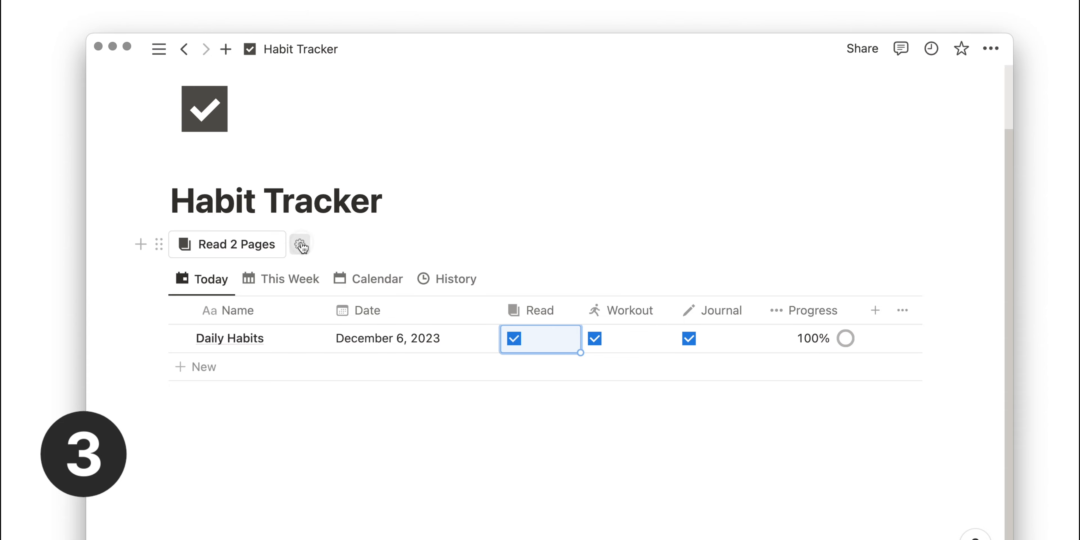
Add a "Show confirmation" step to the Read 2 Pages button with the message "Are you sure you have read 2 pages?".
click(301, 245)
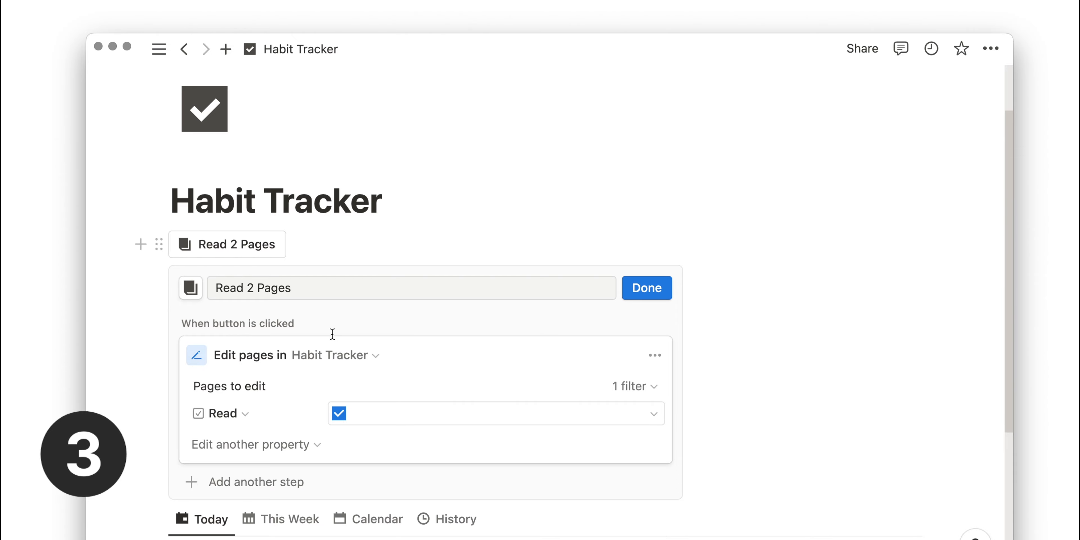
scroll(332, 334, down, 5)
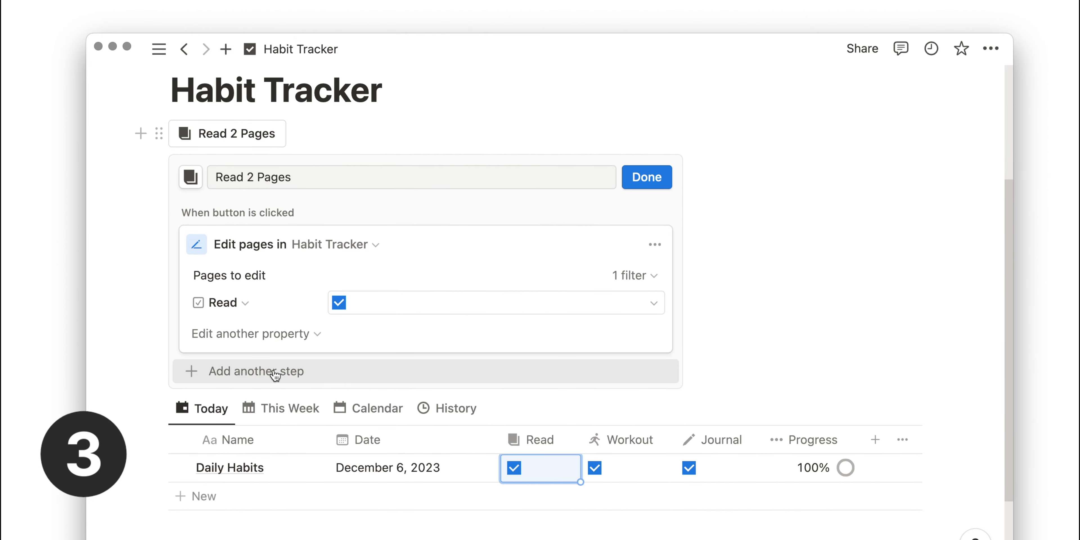
click(289, 373)
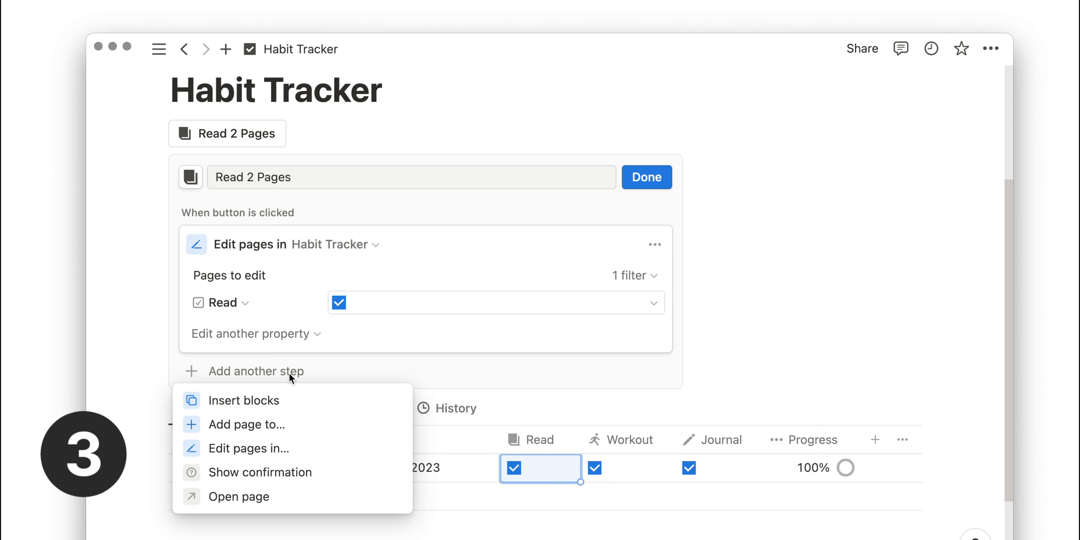
click(273, 473)
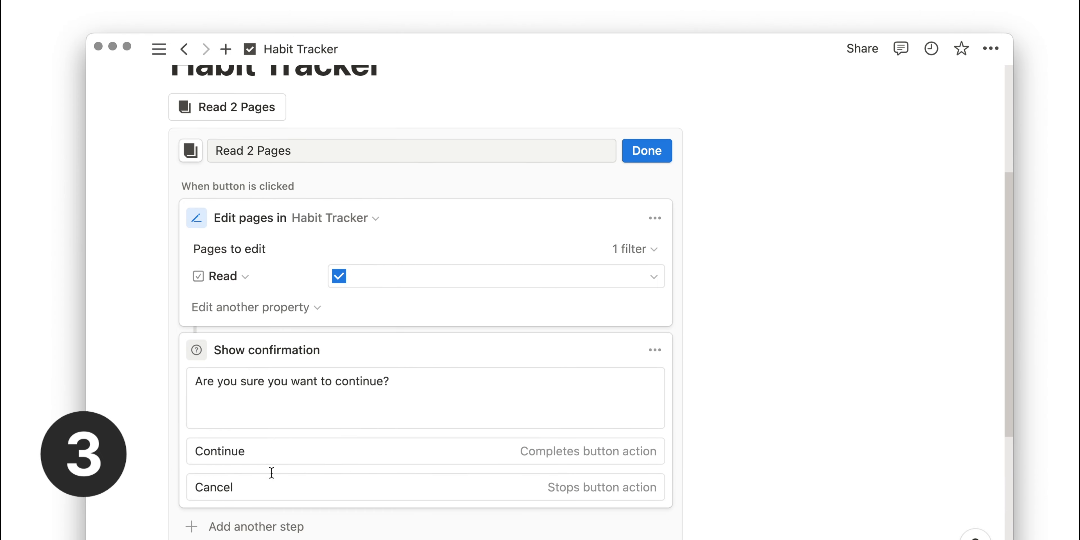
triple_click(349, 385)
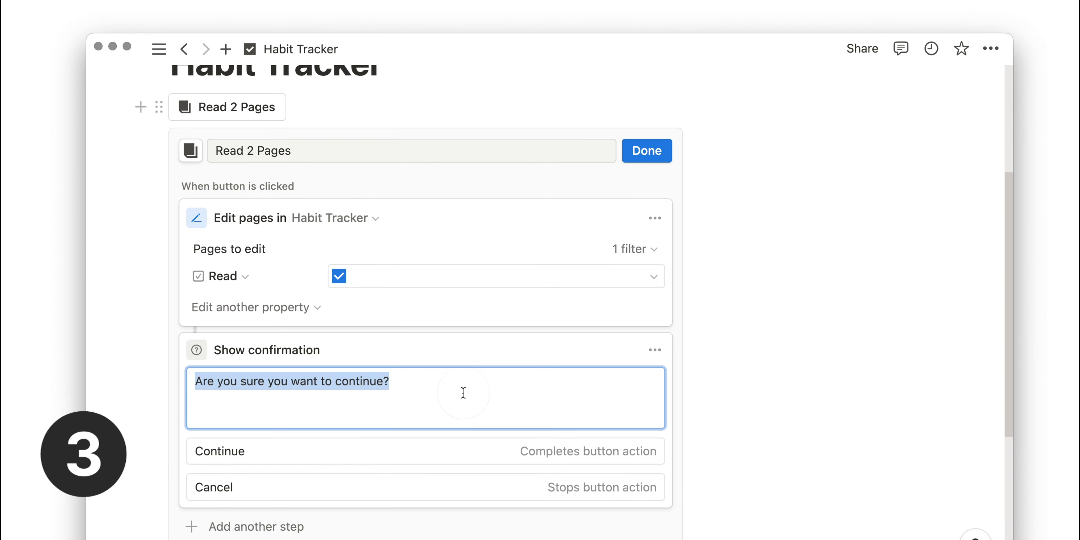
text(Are you sure you have read)
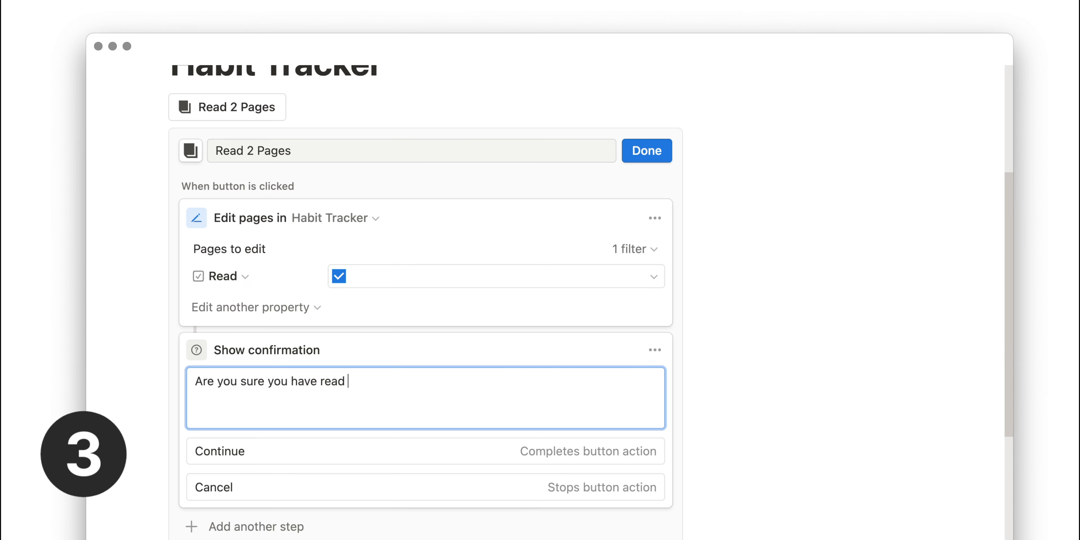
text( 2 pages?)
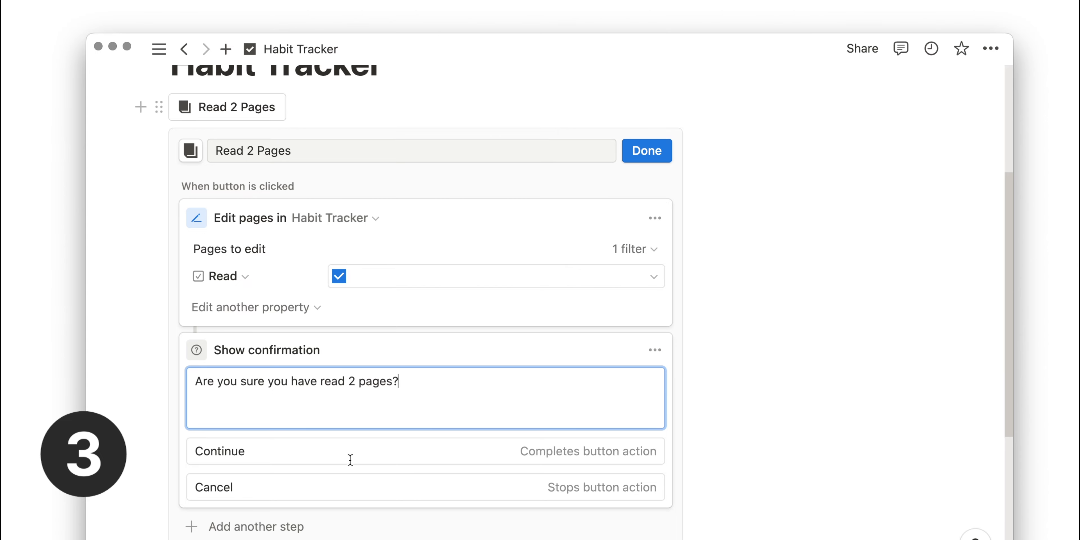
Label the confirmation's completing option "Yes" and its stopping option "No".
double_click(220, 452)
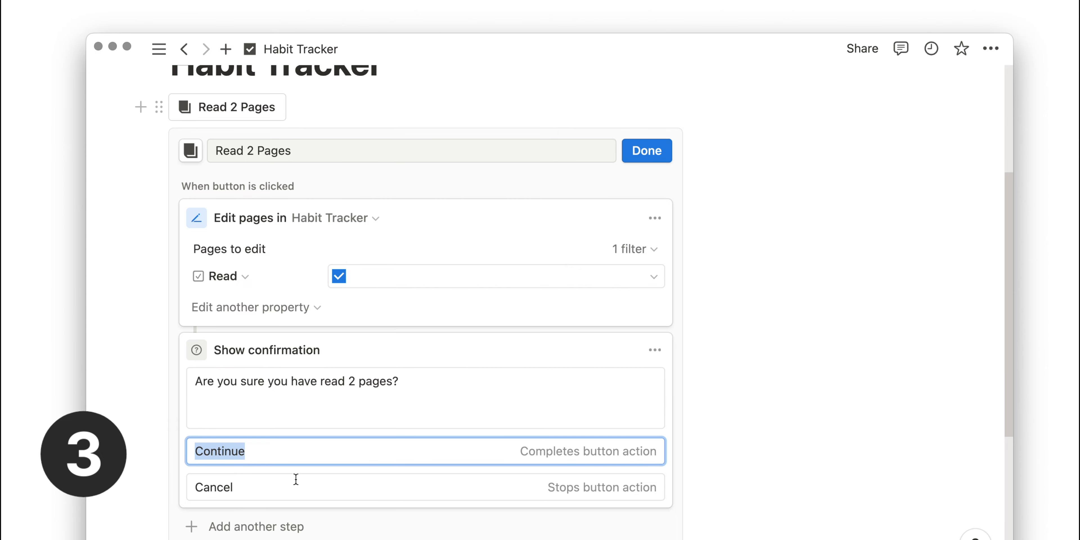
text(Yes)
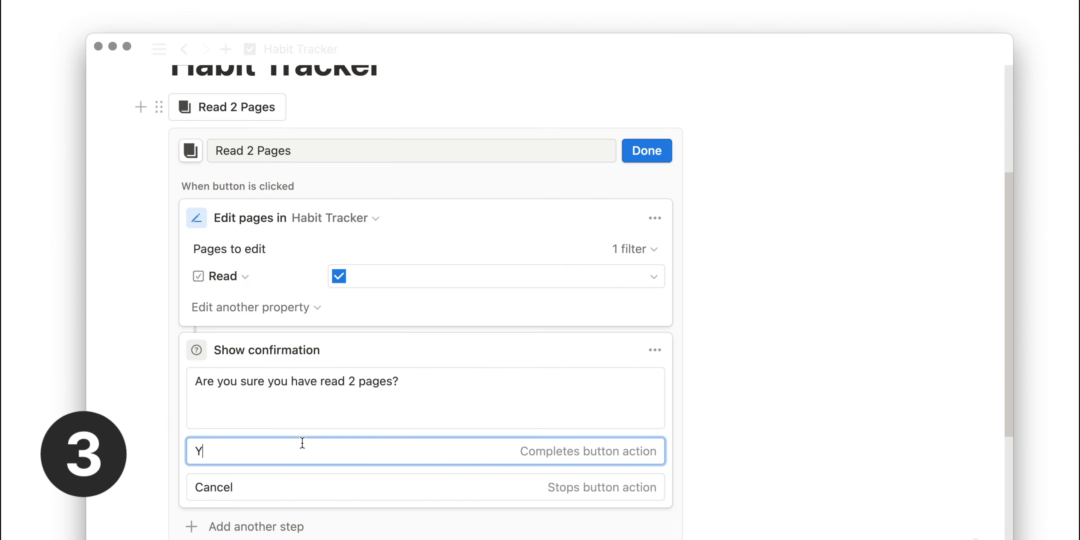
click(266, 481)
double_click(267, 481)
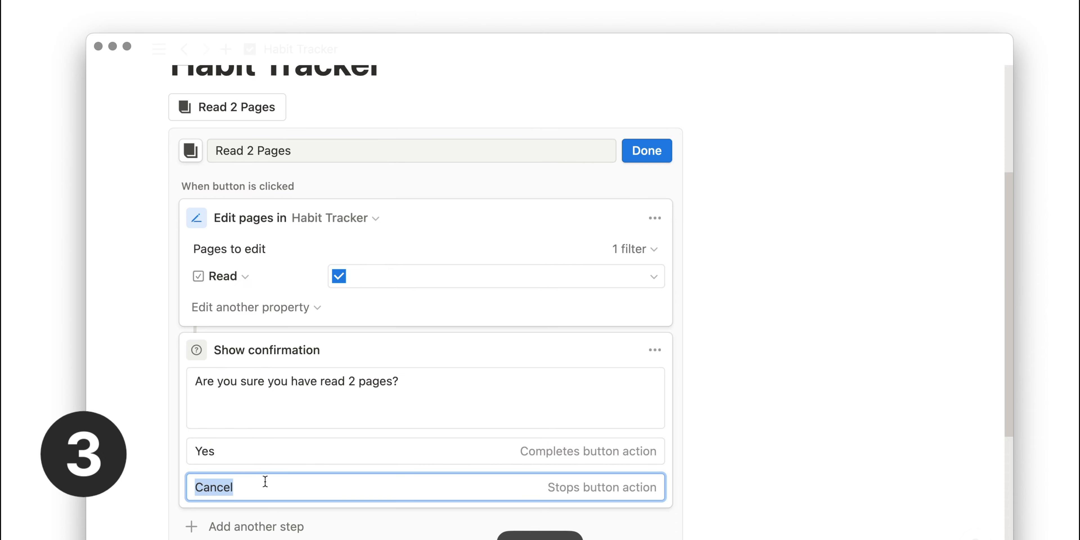
text(No)
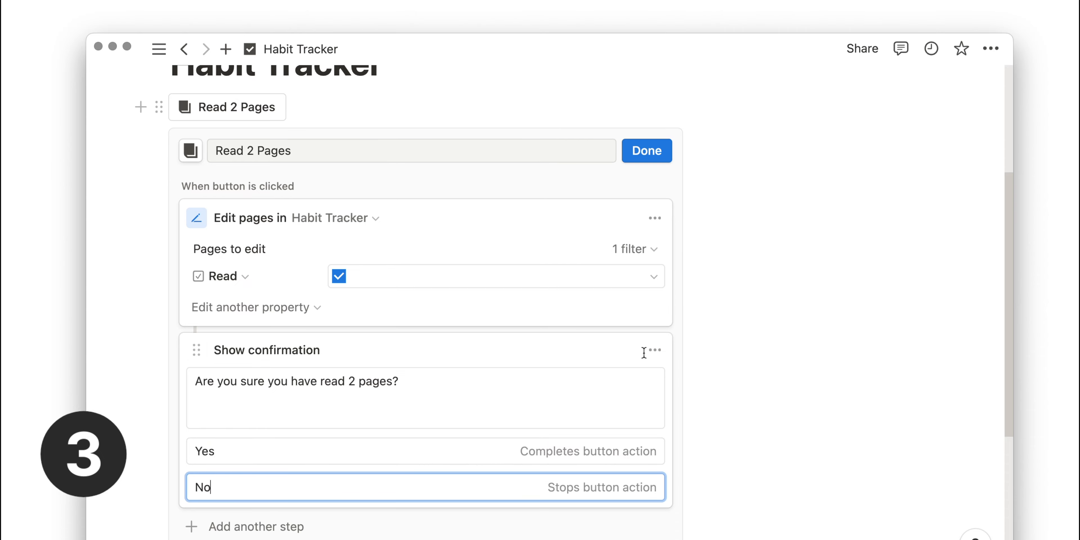
Move the confirmation step above the "Edit pages in" step and finish the Read 2 Pages button's setup.
click(655, 349)
click(634, 376)
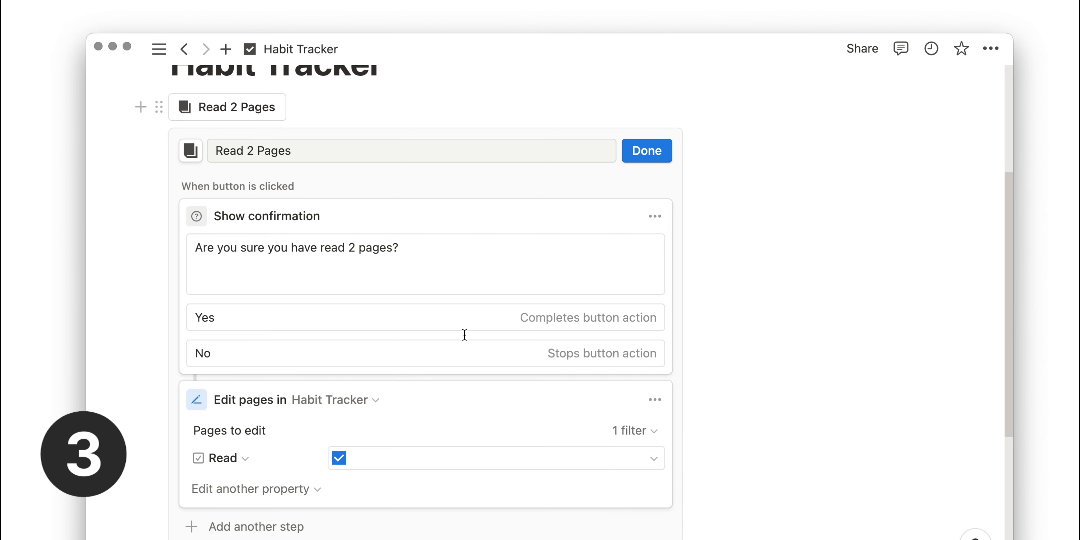
click(646, 151)
Uncheck Read on the December 6 row and run the Read 2 Pages button, answering Yes to the confirmation.
click(513, 338)
click(475, 210)
click(248, 245)
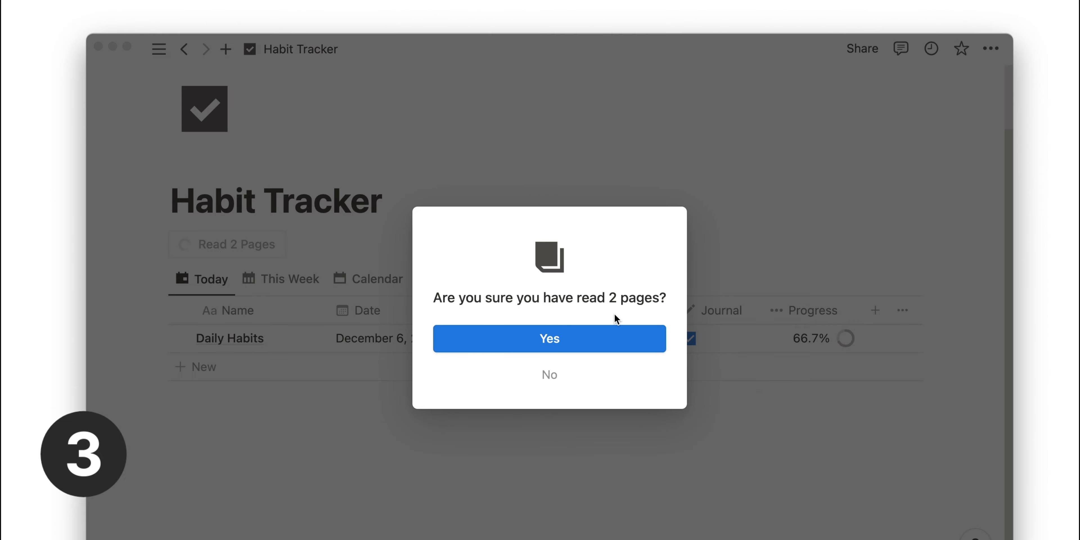
click(557, 347)
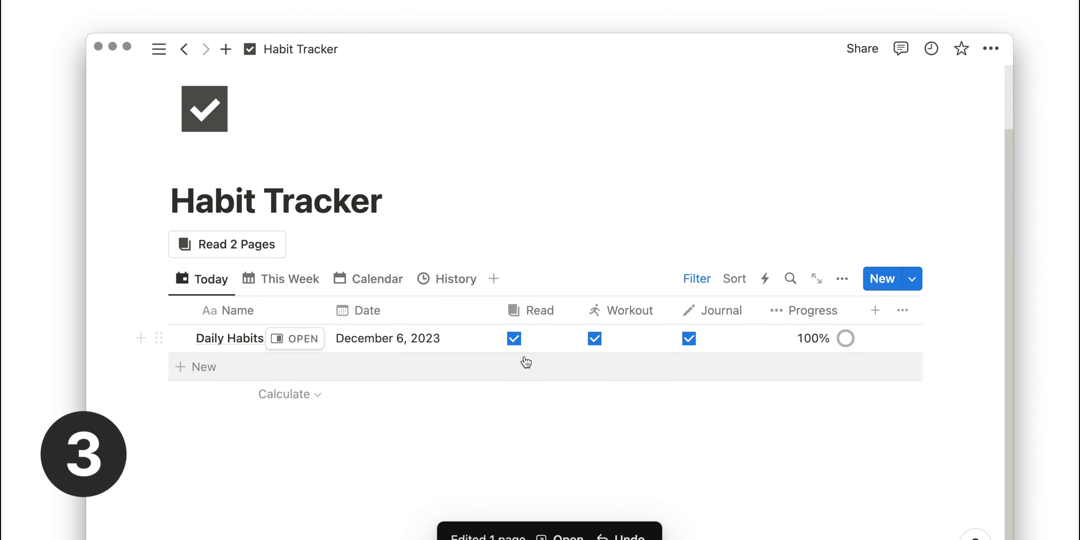
Uncheck Read again, run the Read 2 Pages button answering No, and recheck Read by hand.
click(513, 340)
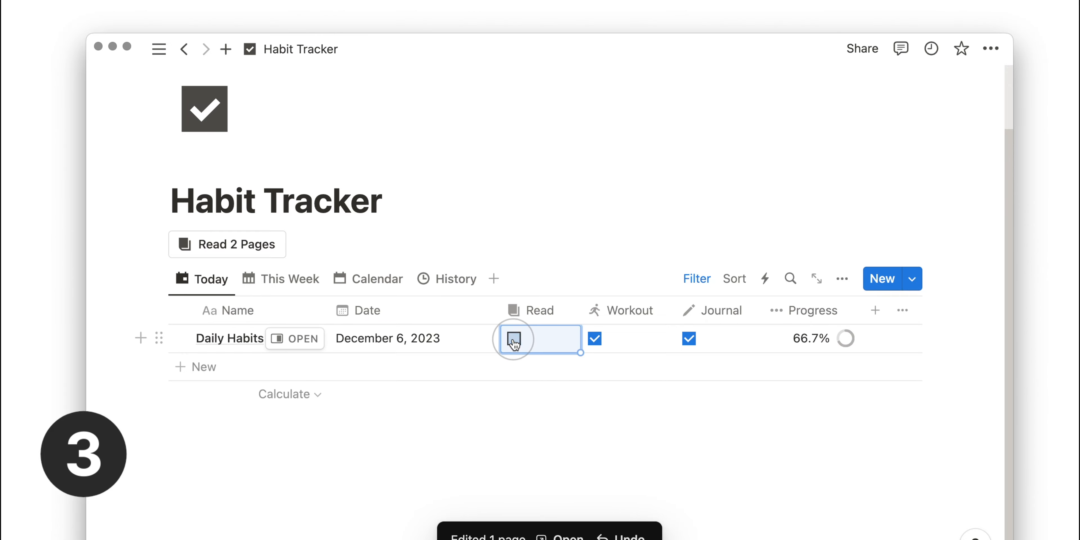
click(252, 247)
click(545, 376)
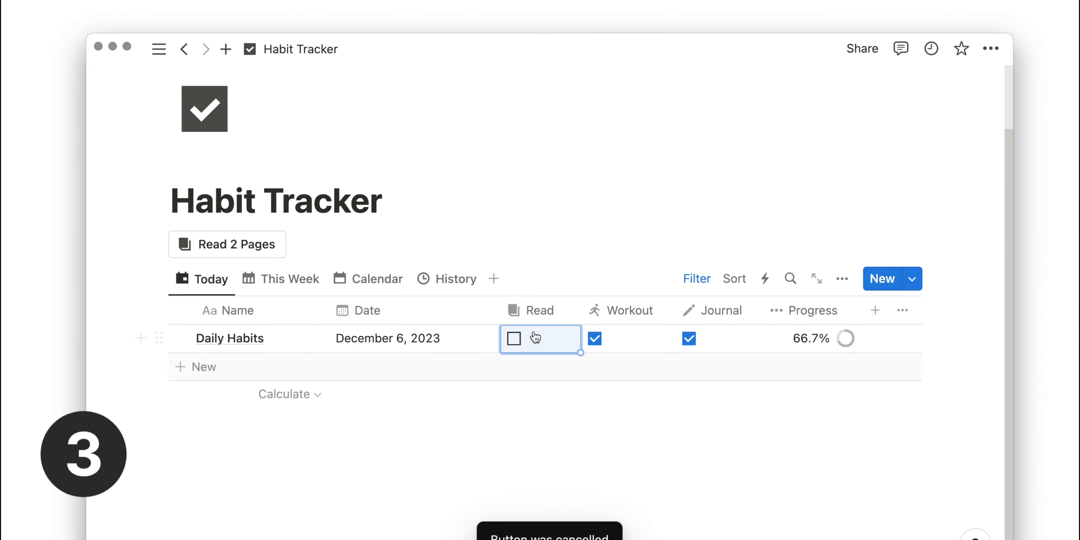
click(514, 338)
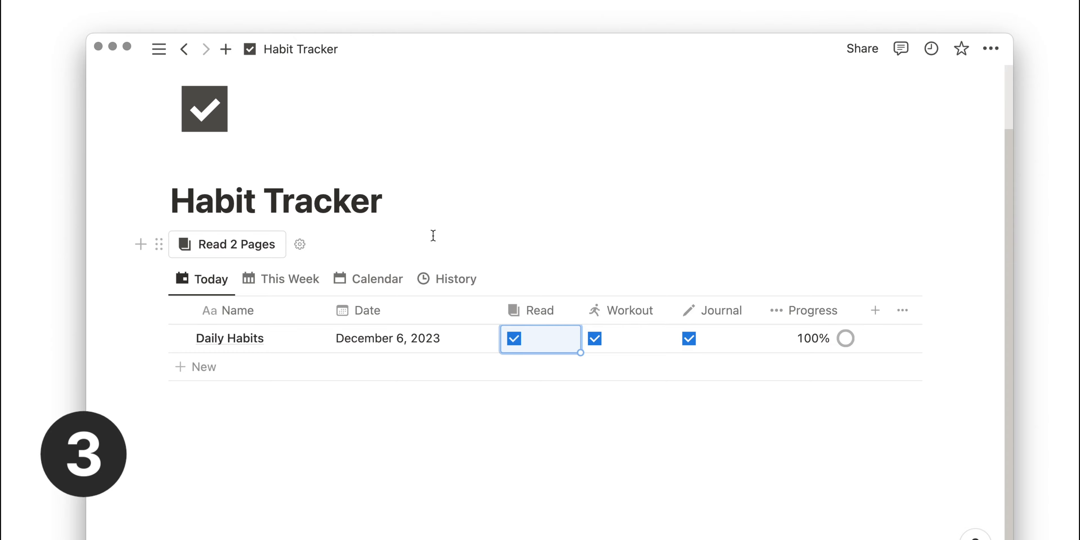
Duplicate the Read 2 Pages button and rename the copy "Workout for 20 mins".
click(159, 244)
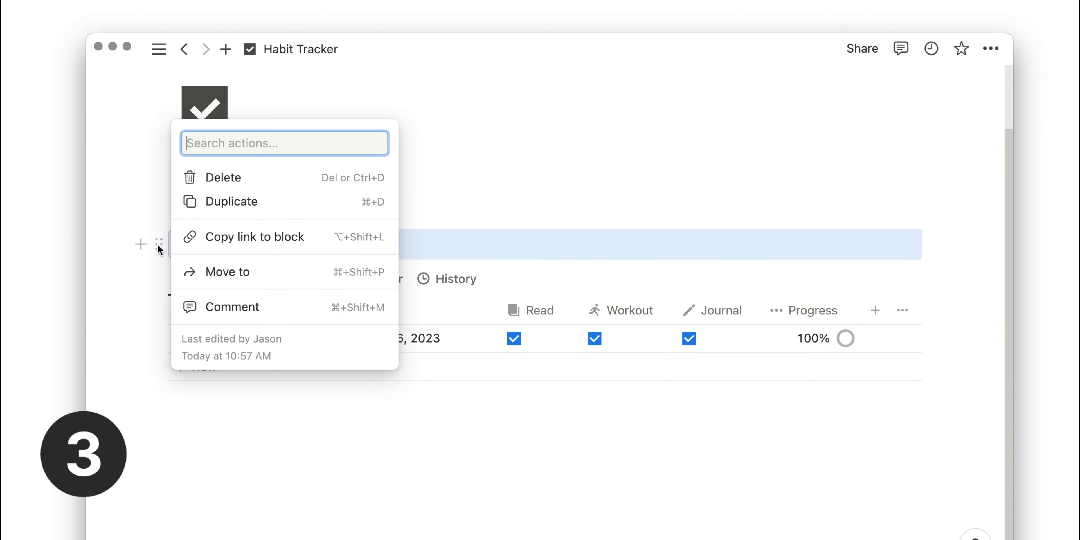
click(227, 202)
click(300, 278)
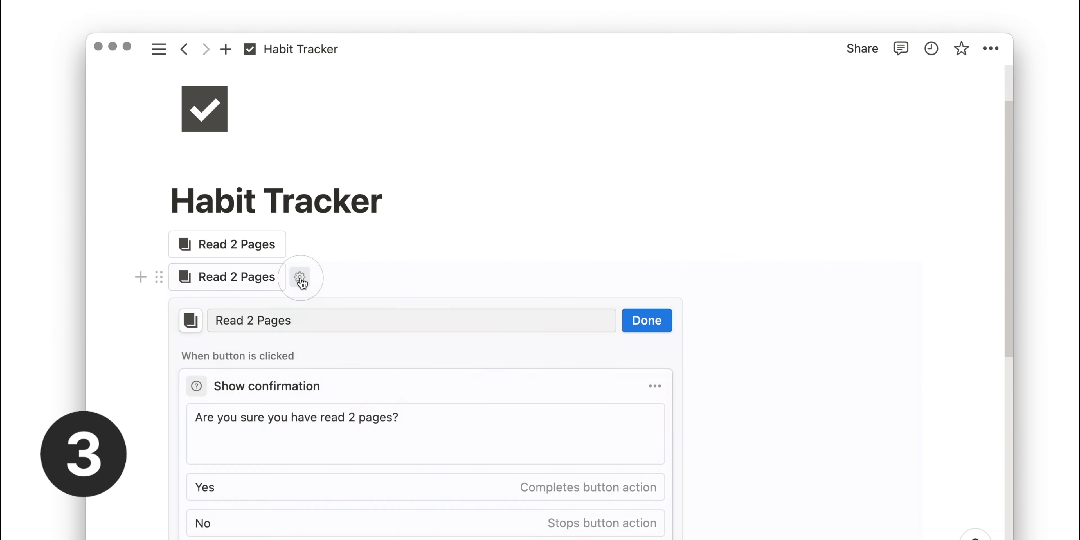
drag(312, 317, 211, 317)
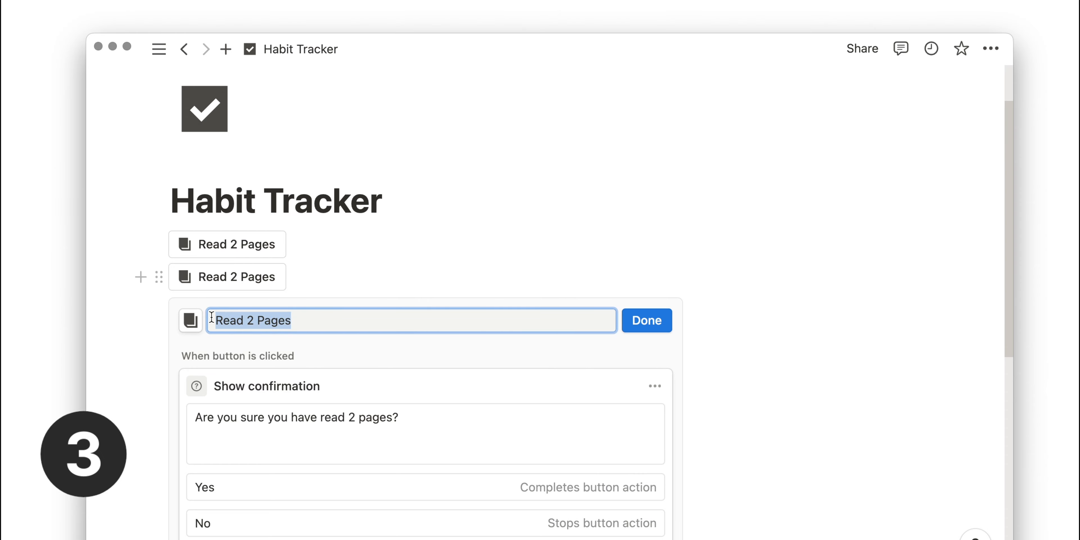
scroll(211, 317, down, 3)
text(Workou)
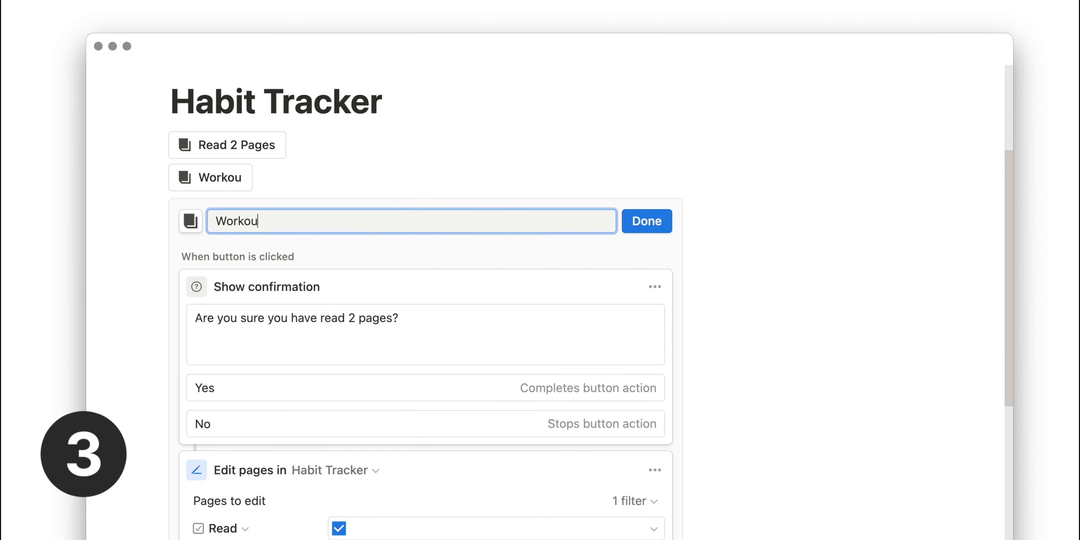
key(BackSpace)
text(ut for 20 mins)
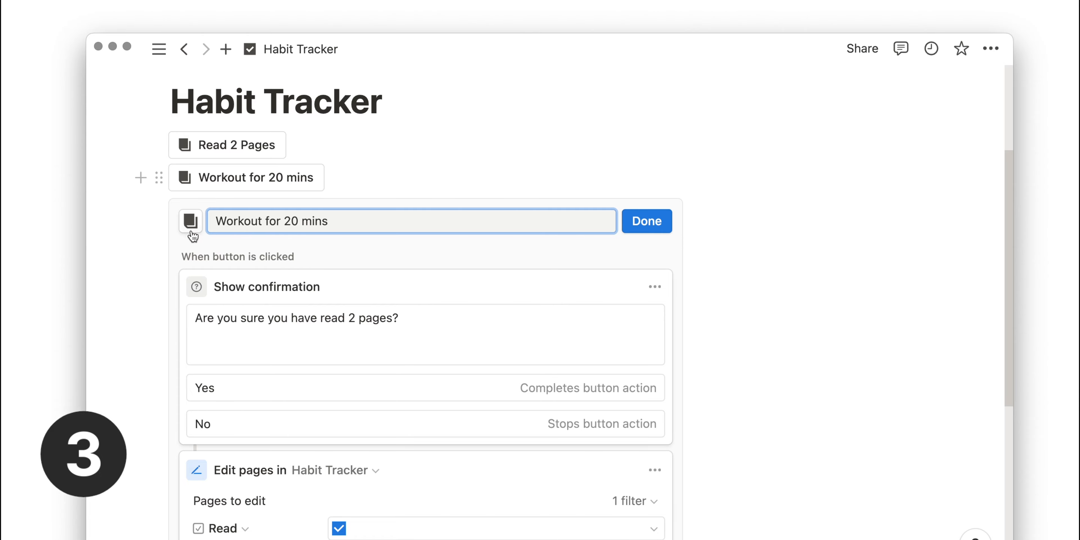
Give the Workout for 20 mins button a running figure icon.
click(190, 227)
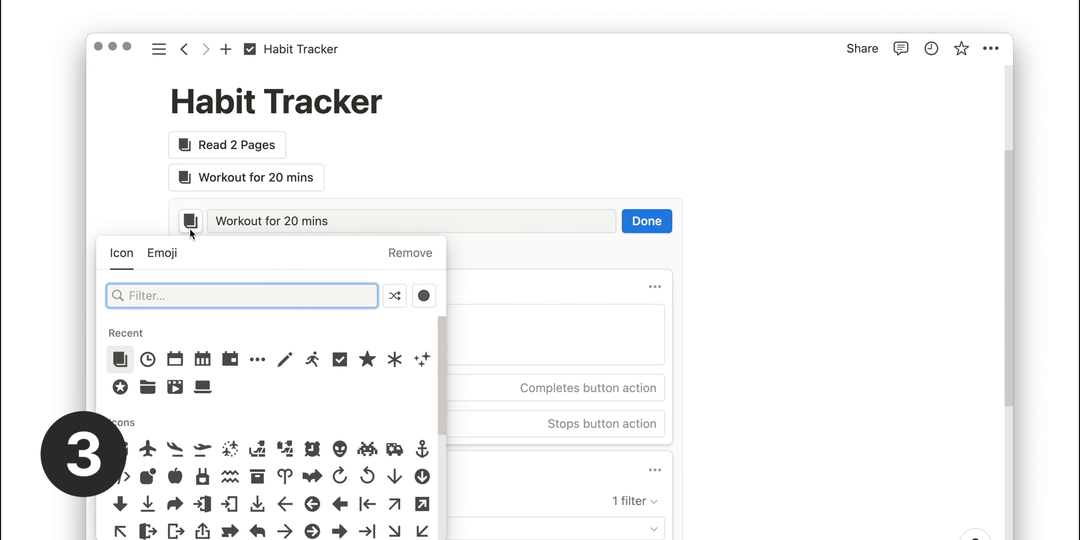
text(run)
click(148, 335)
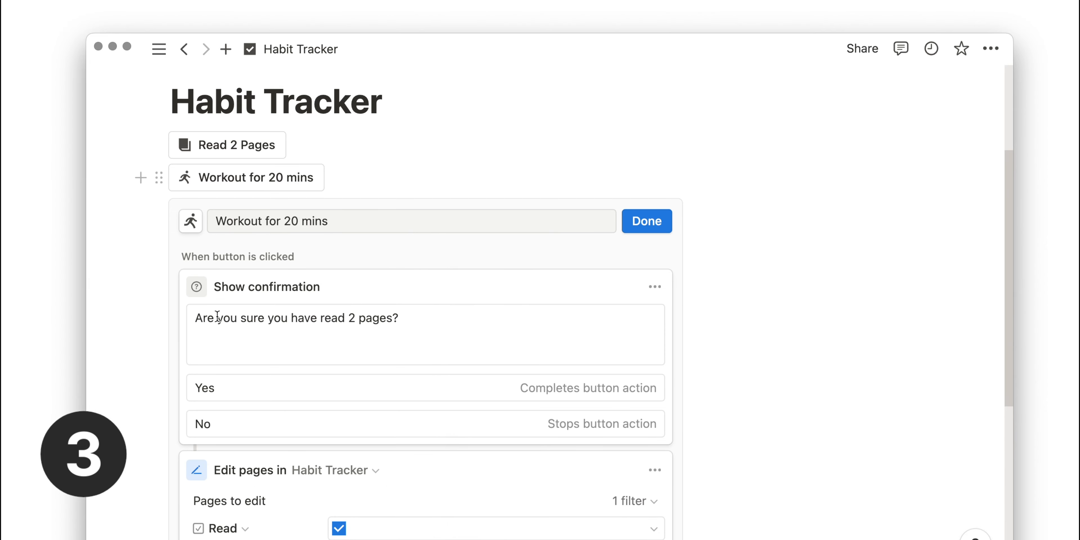
Have the Workout for 20 mins button edit the Workout property instead of Read and set it to Checked.
scroll(405, 284, down, 3)
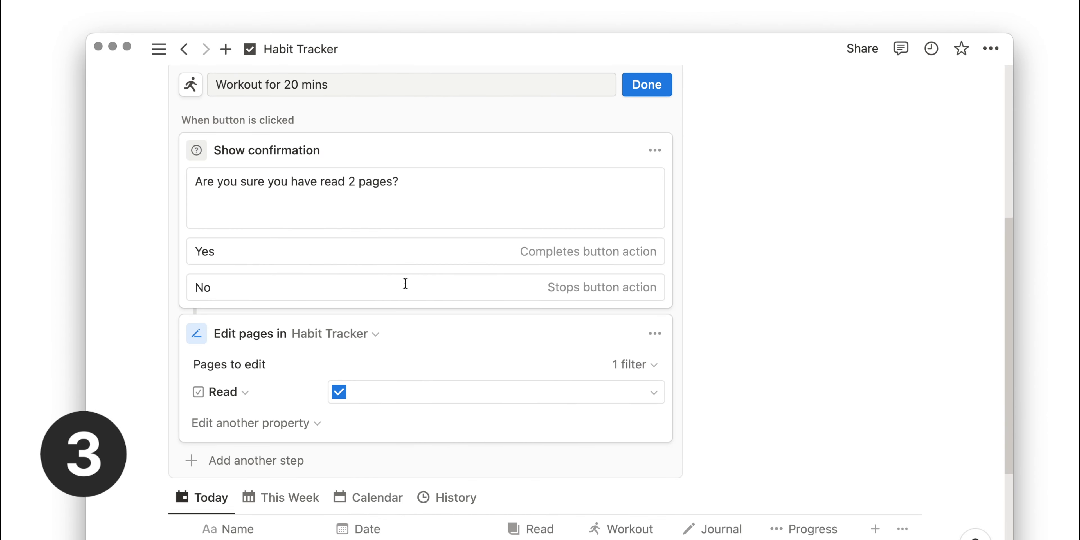
click(250, 394)
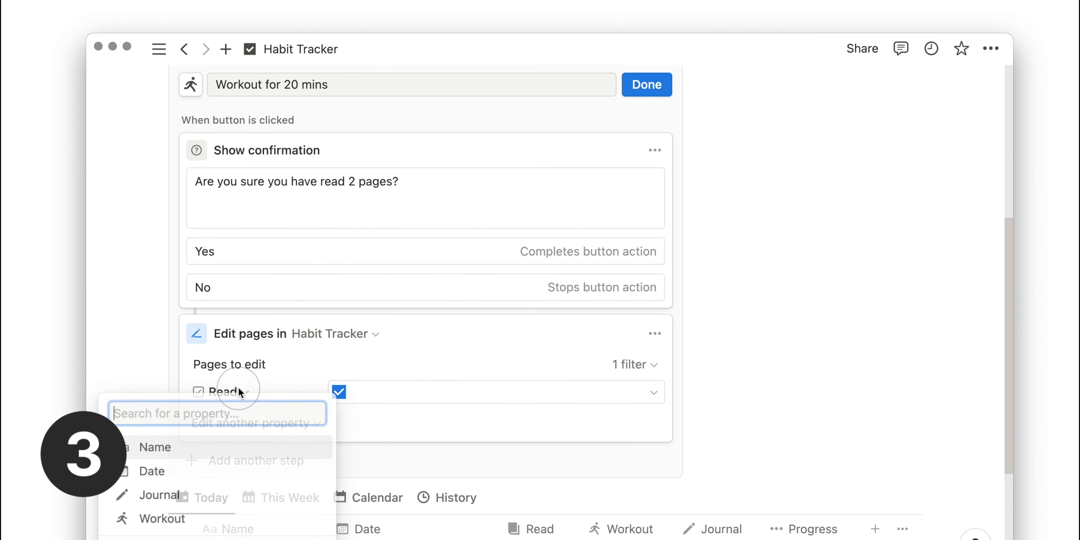
click(197, 522)
click(417, 392)
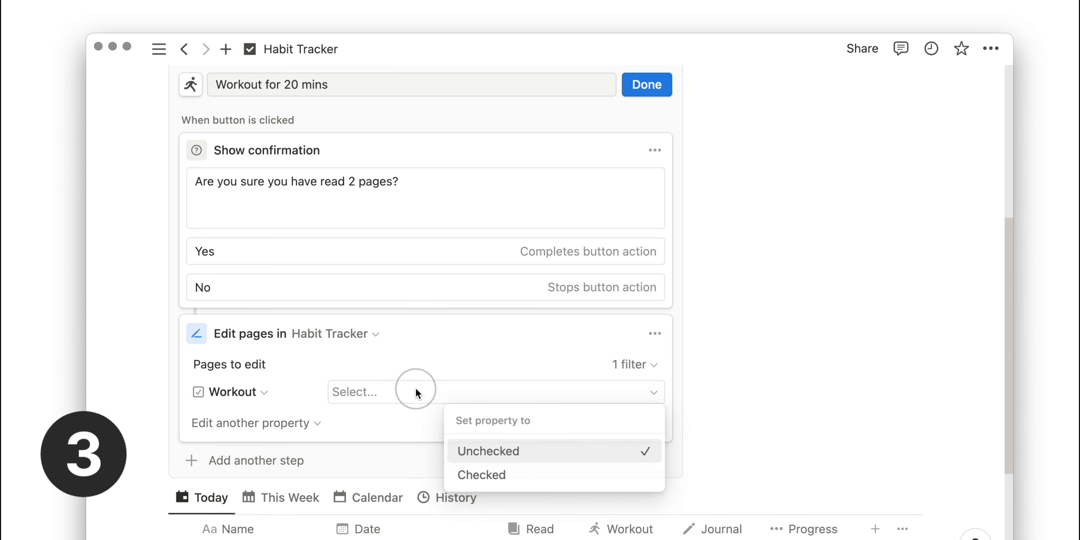
click(483, 478)
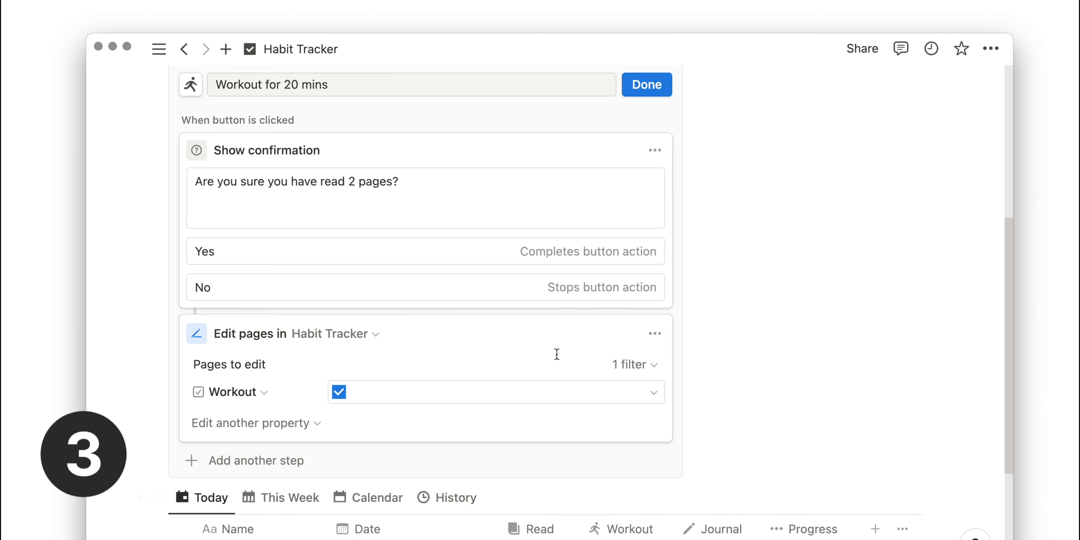
Change the workout button's confirmation message to "Are you sure you have workout today?" and finish its setup.
scroll(557, 355, up, 3)
drag(394, 259, 320, 260)
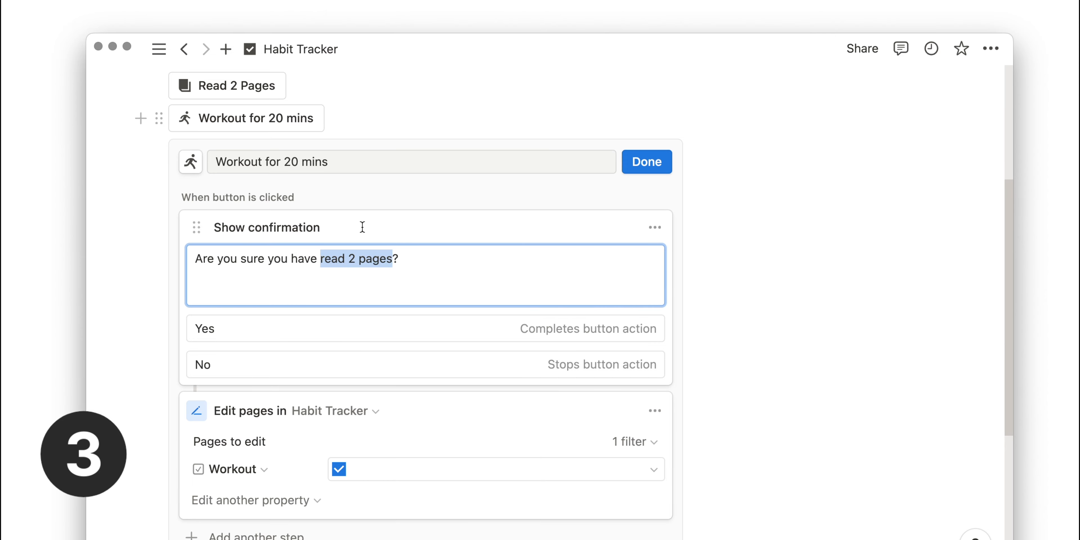
text(workout today)
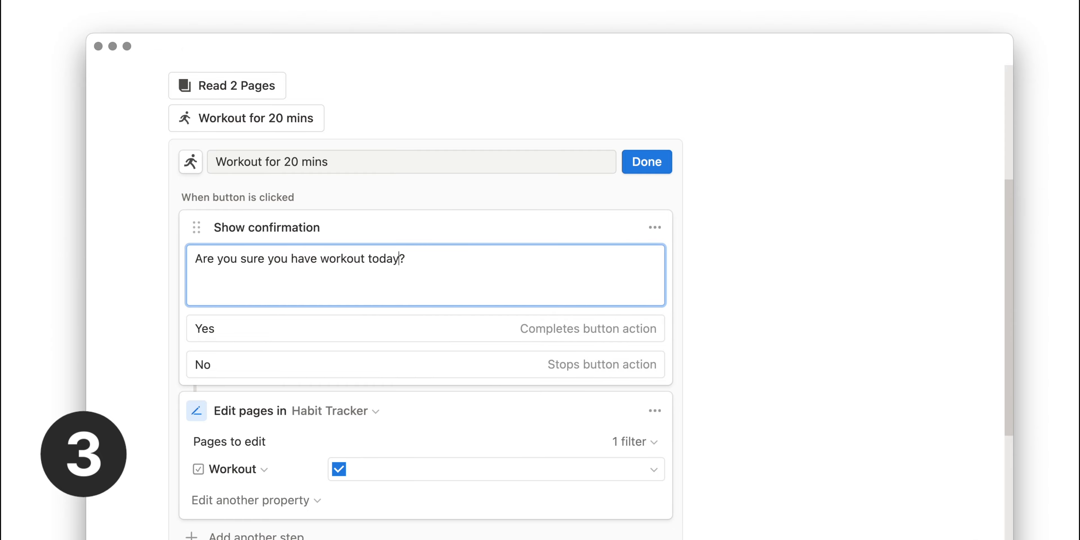
click(647, 162)
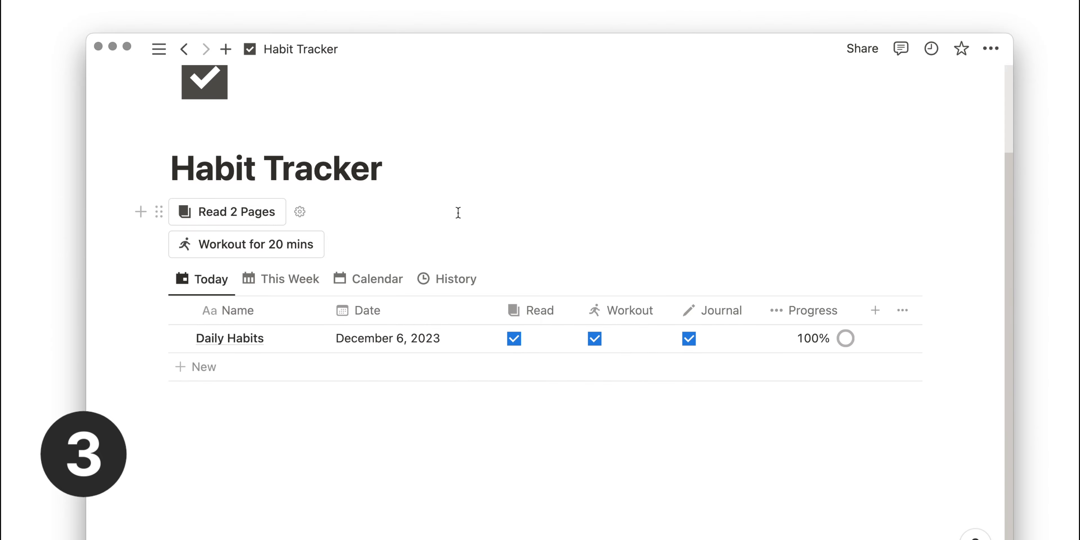
Duplicate the Workout for 20 mins button and rename the copy "Journal for 5 mins".
click(159, 244)
click(231, 202)
click(338, 272)
triple_click(349, 323)
text(Journal)
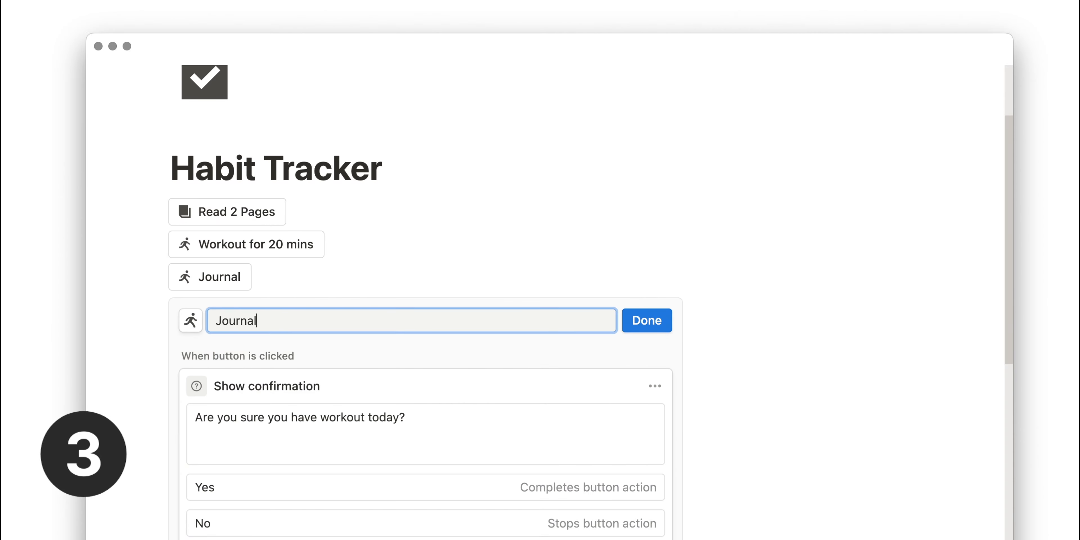
text( for 5 mins)
Give the Journal for 5 mins button a pencil icon and replace "workout" with "journal" in its confirmation message.
click(195, 322)
text(write)
click(229, 370)
scroll(378, 353, down, 2)
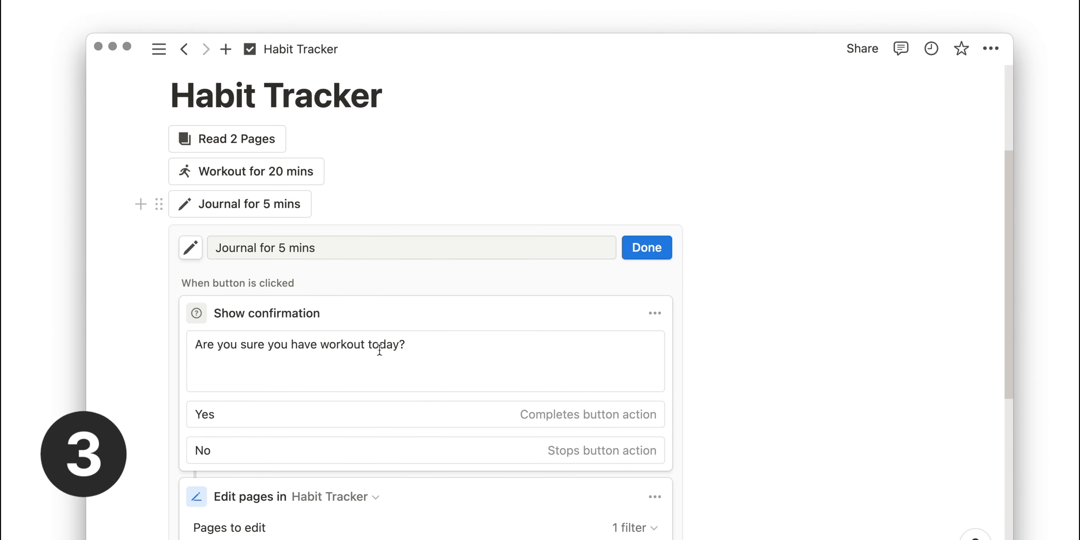
double_click(353, 345)
text(journal)
Have the Journal for 5 mins button set the Journal property to Checked instead of Workout, and finish its setup.
scroll(362, 355, down, 4)
click(229, 402)
click(225, 492)
click(441, 402)
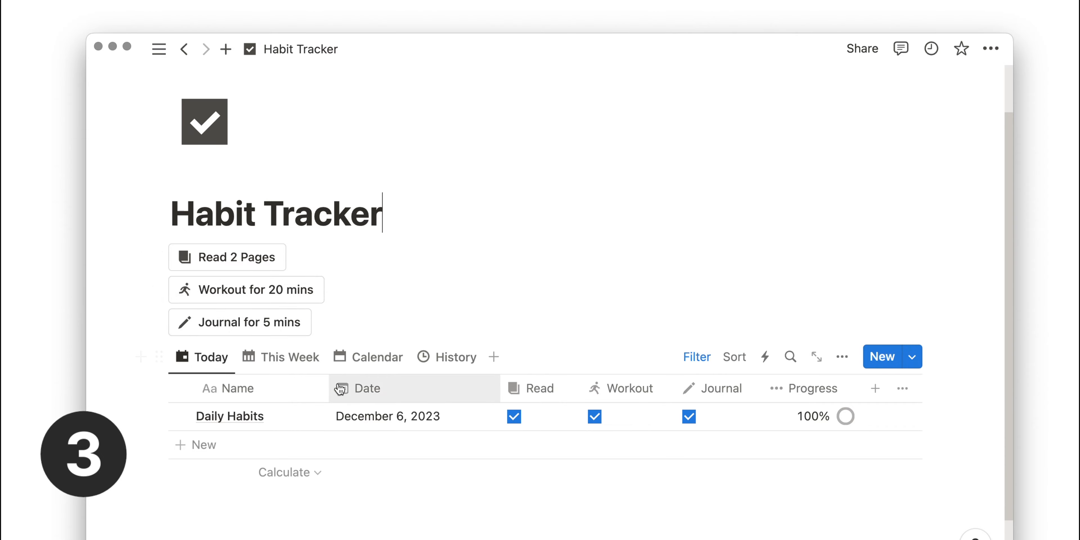
Insert an empty text line between the Journal for 5 mins button and the habit database.
click(141, 322)
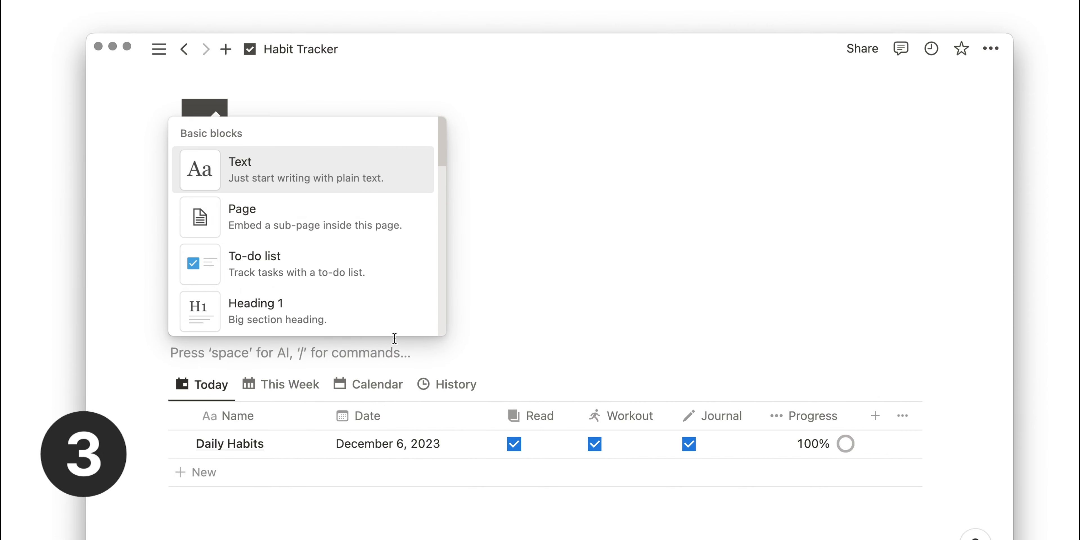
click(576, 301)
click(619, 225)
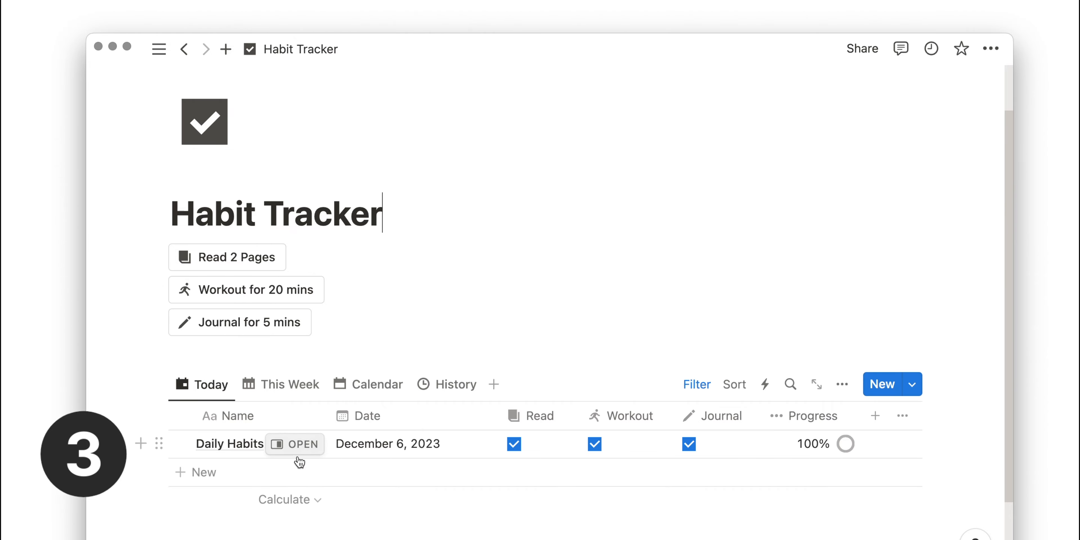
Write "Today was great. I manage to finish up my YouTube video for the week and settle plenty of admin tasks." in the Daily Habits entry.
click(304, 445)
scroll(589, 415, down, 3)
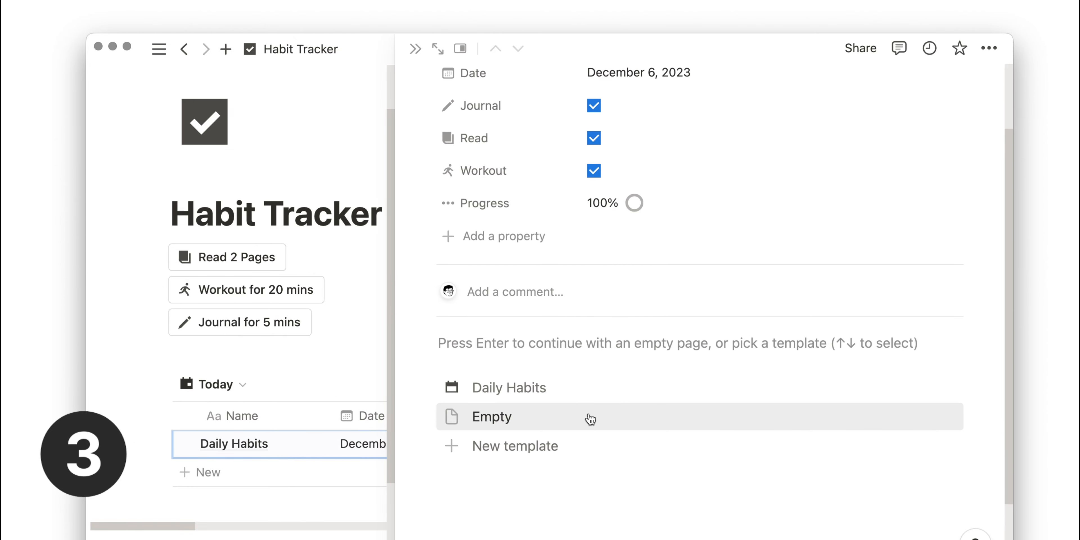
click(586, 415)
text(Today was great. )
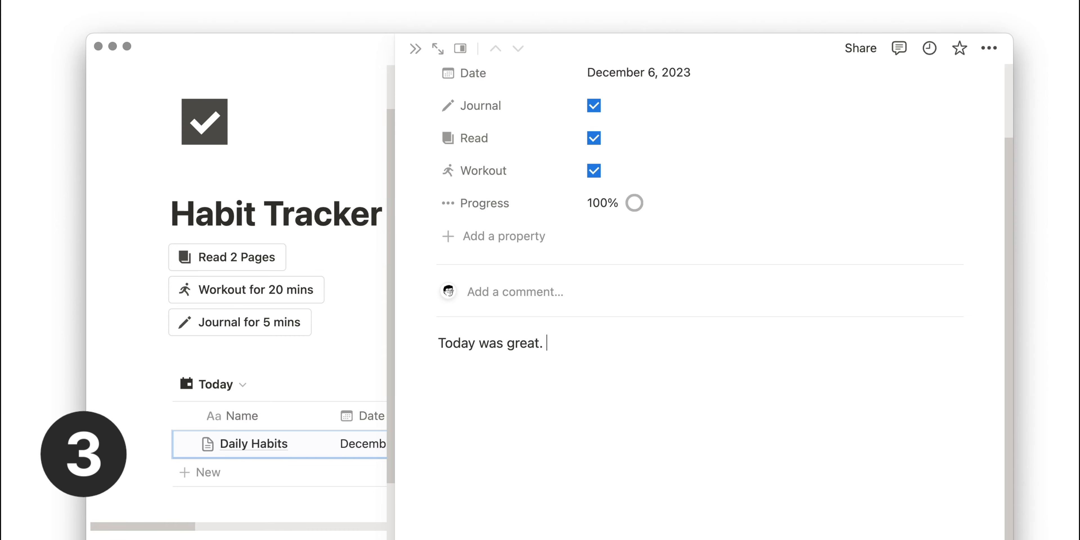
text(I manage to finish )
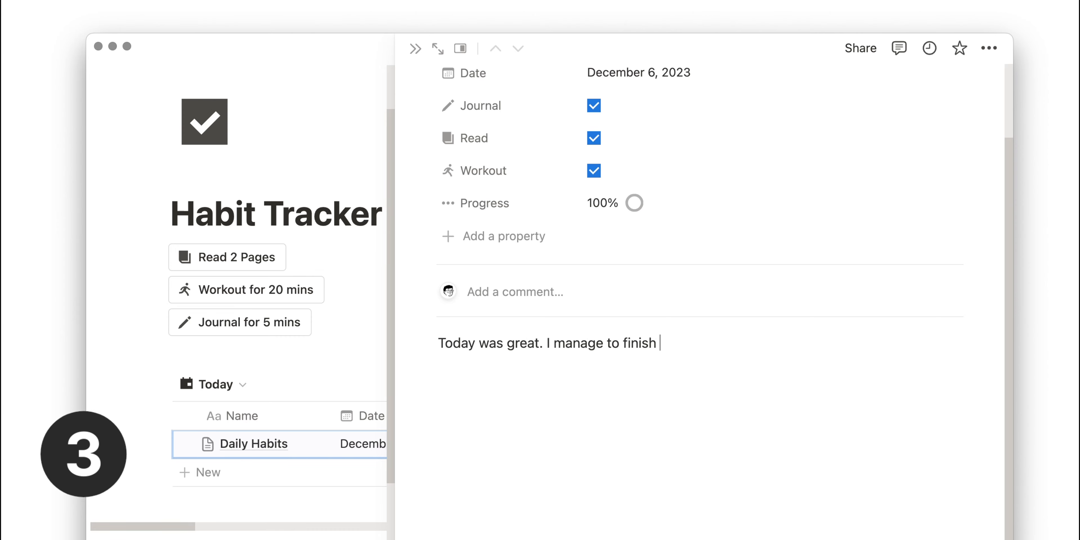
text(up my YouTube video for the week and)
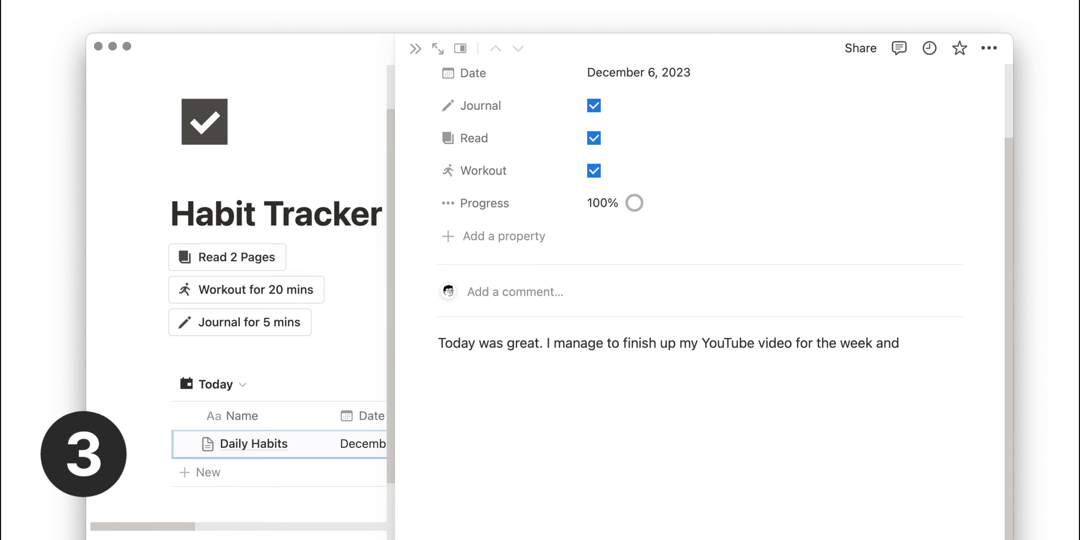
text( settle plenty of admin tasks.)
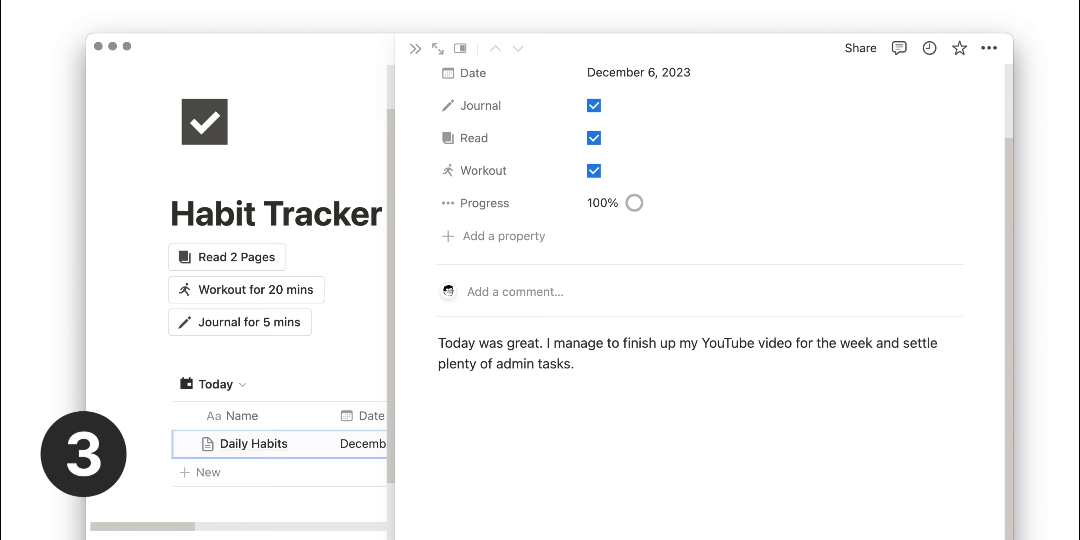
scroll(565, 105, up, 3)
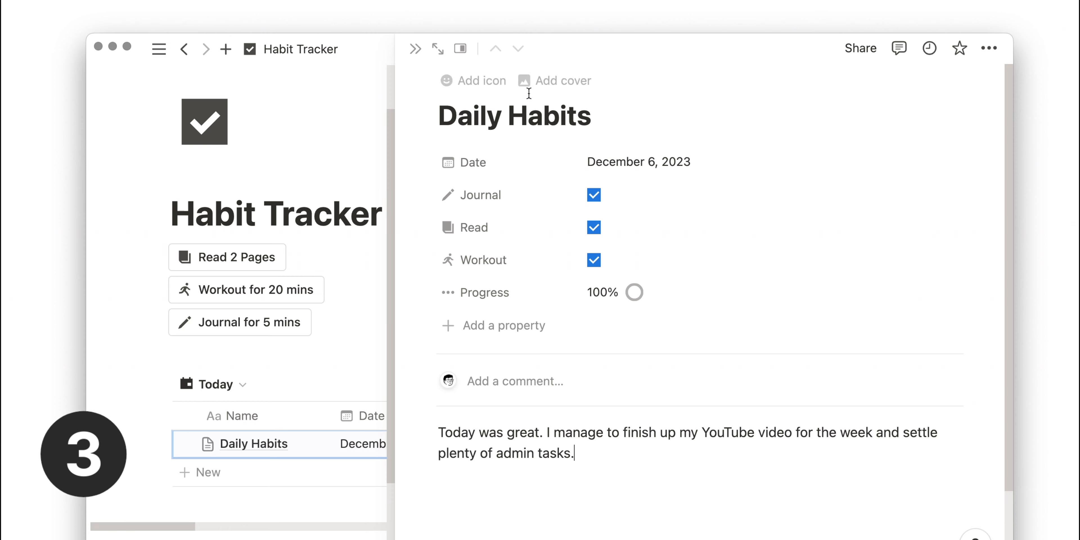
key(Escape)
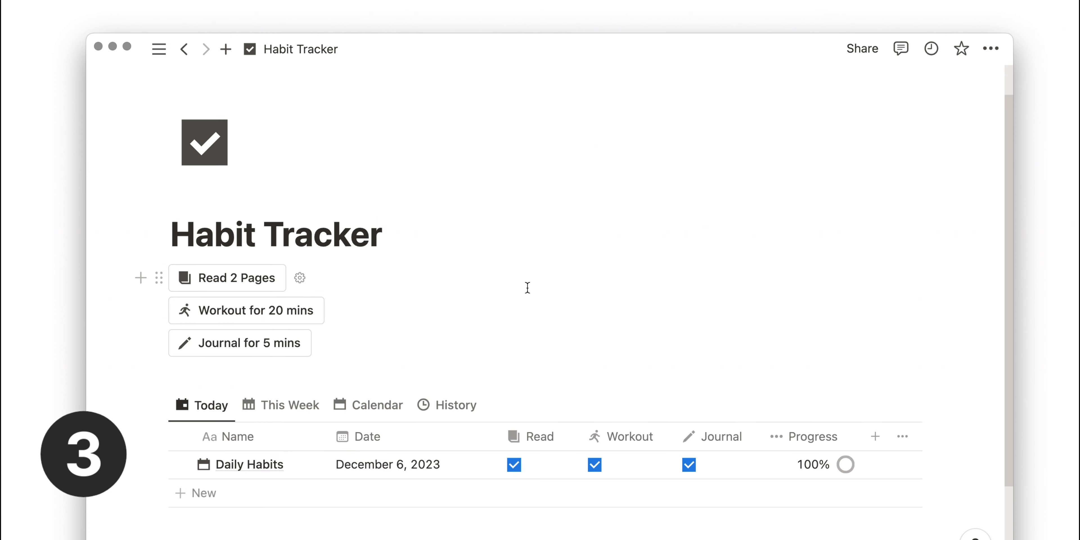
Add the Habit Tracker page to the favorites and check its entry in the sidebar.
click(962, 50)
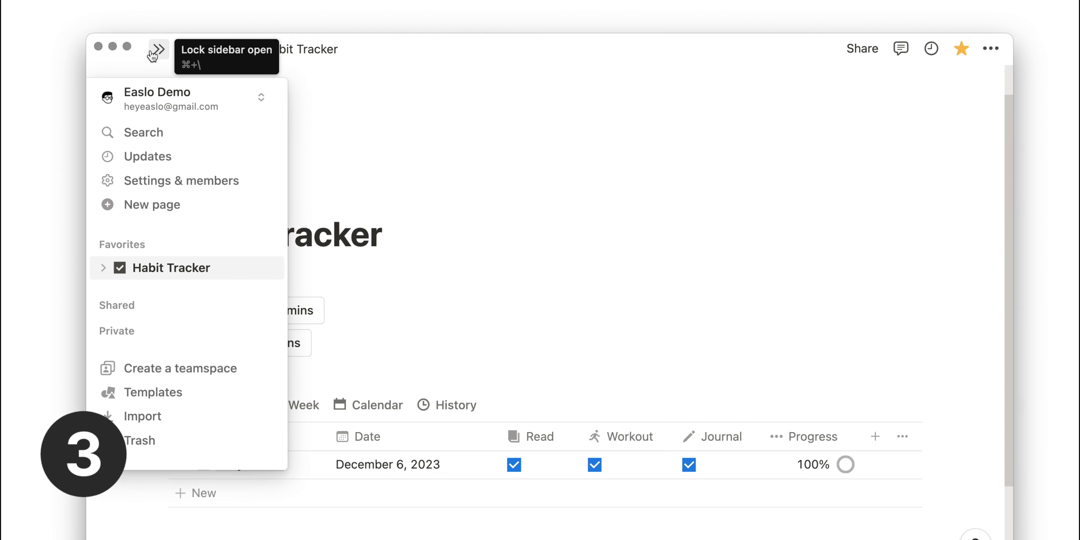
click(152, 49)
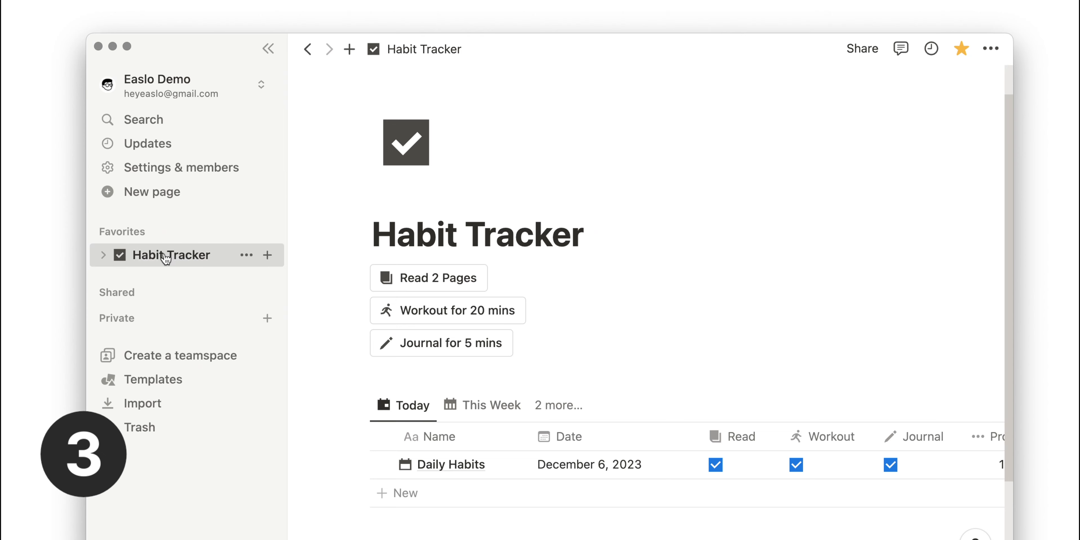
key(super+backslash)
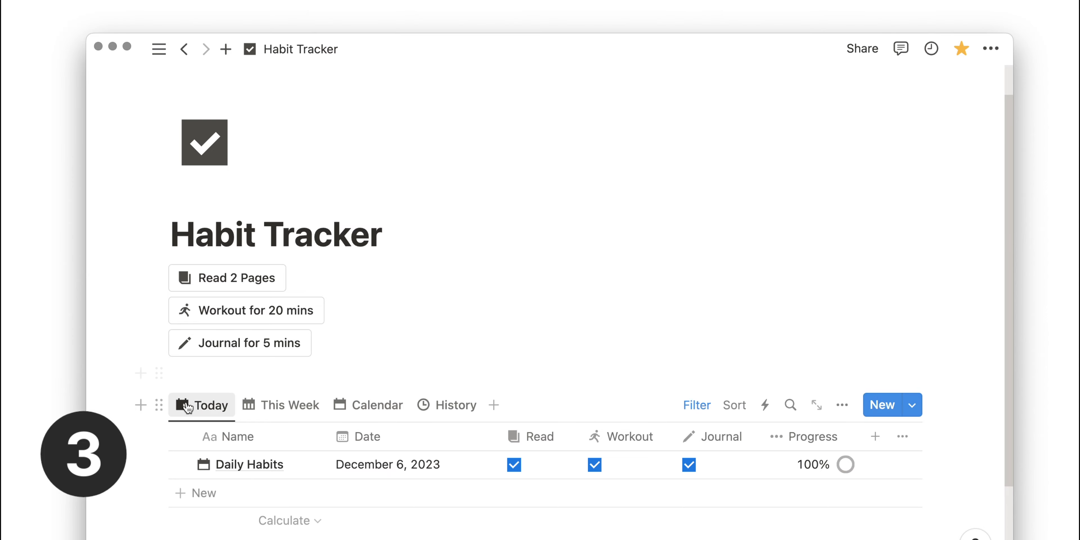
Copy the link to the habit database's Today view and open the private Second Brain page.
click(203, 405)
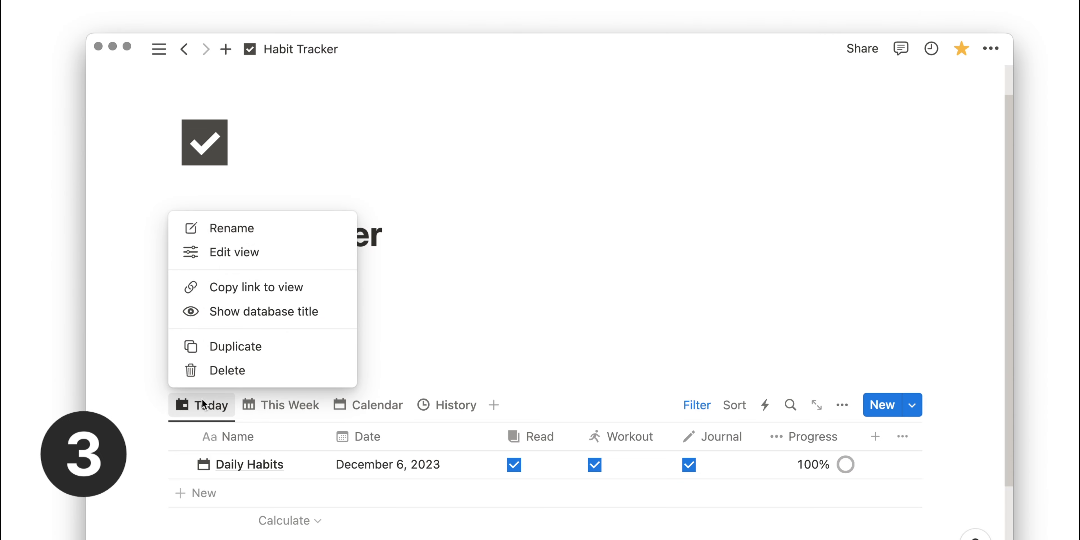
click(269, 289)
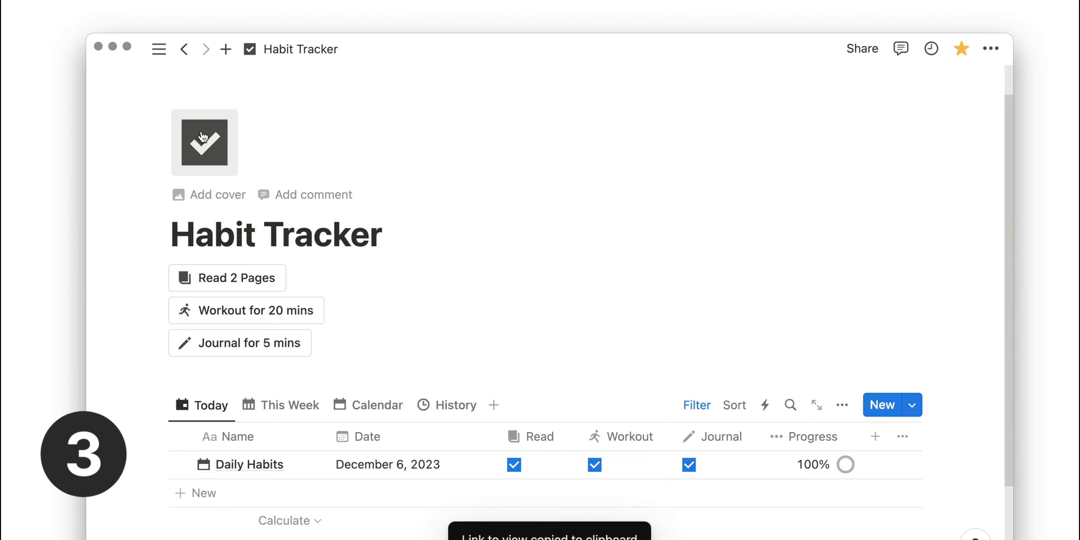
click(158, 50)
click(119, 317)
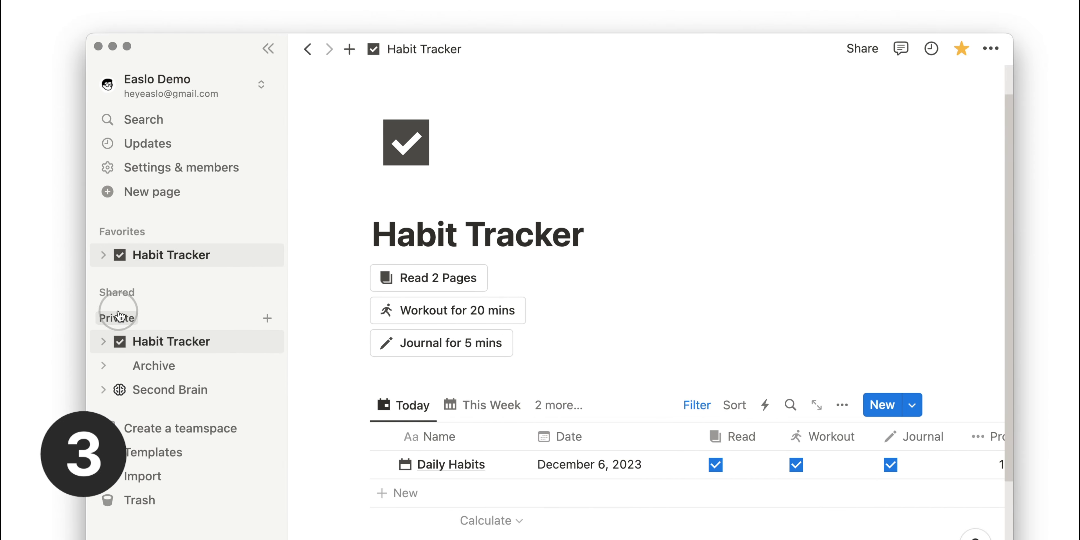
click(167, 389)
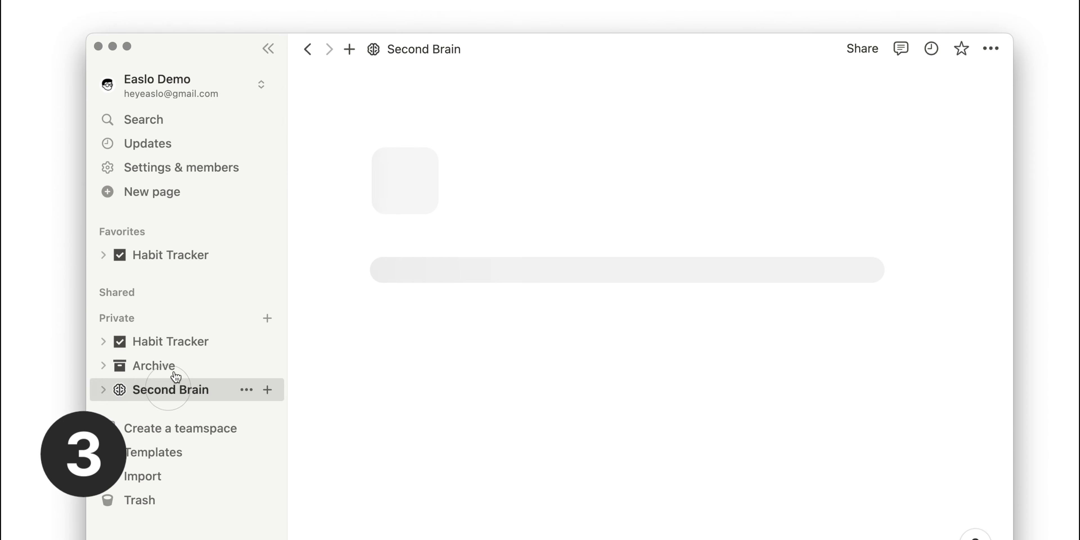
click(274, 49)
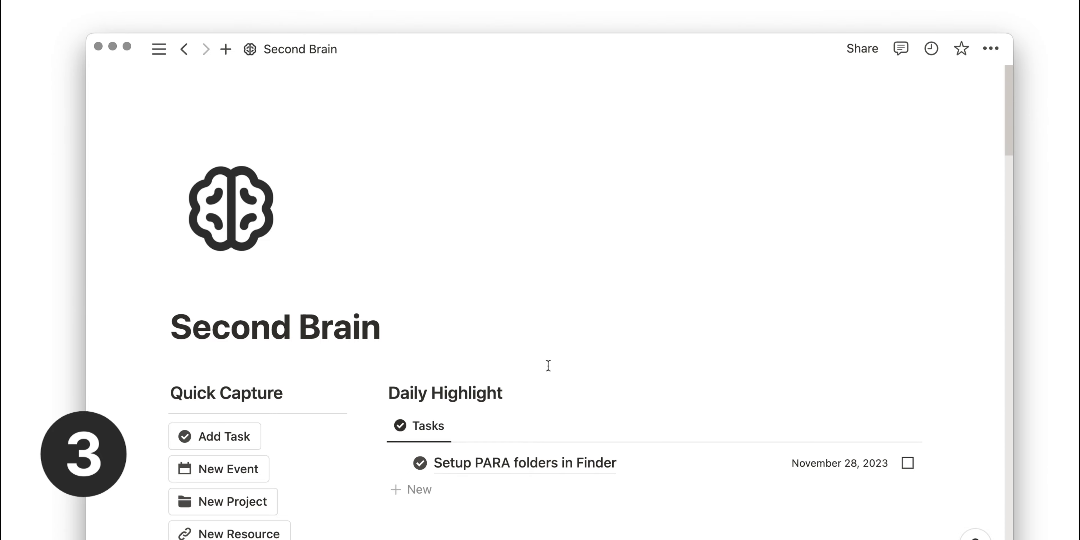
Add a "Habit Tracker" heading between the Next 7 Days toggle and the Events section, with a blank line above it.
scroll(548, 365, down, 10)
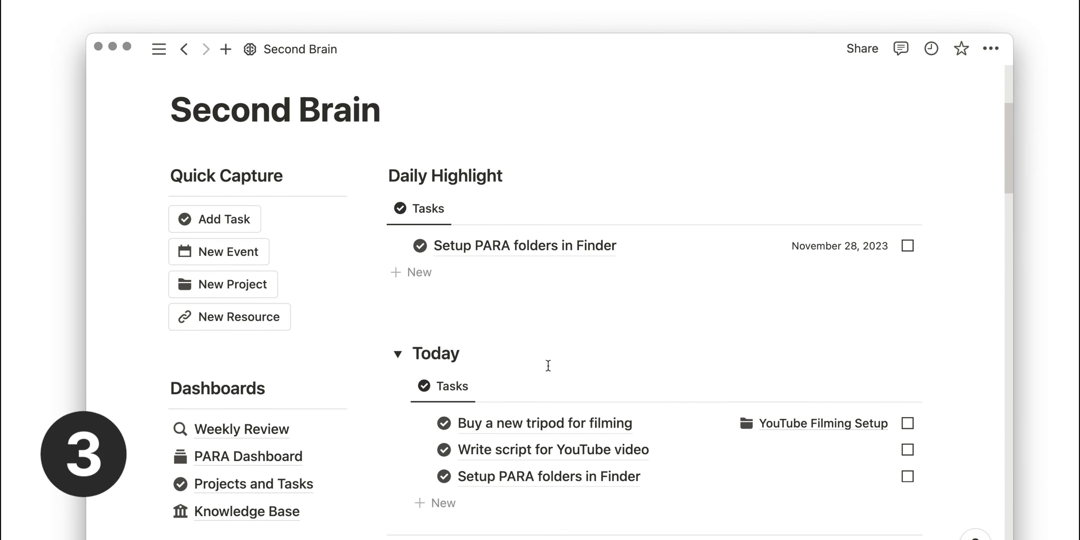
click(448, 379)
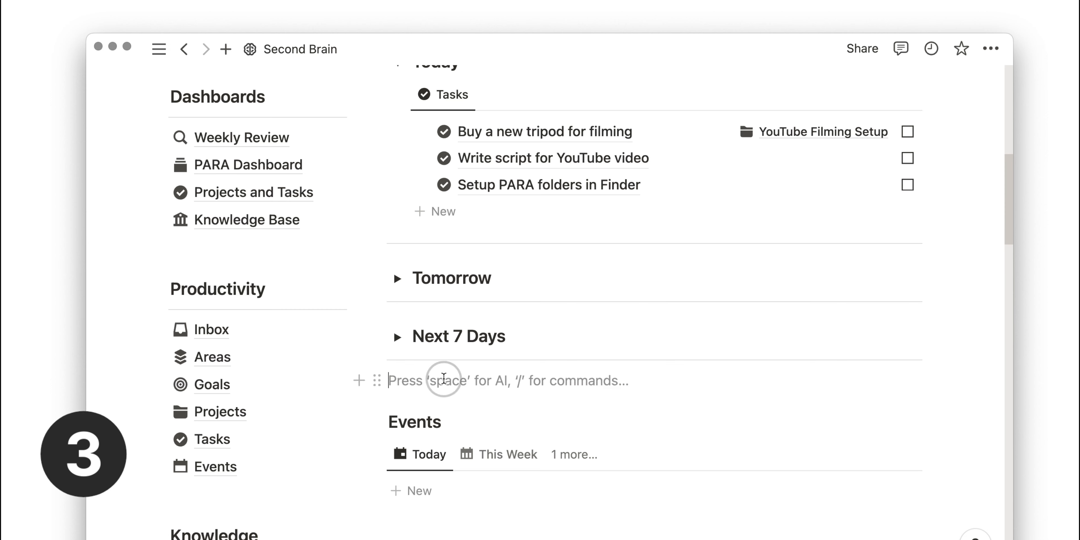
key(Return)
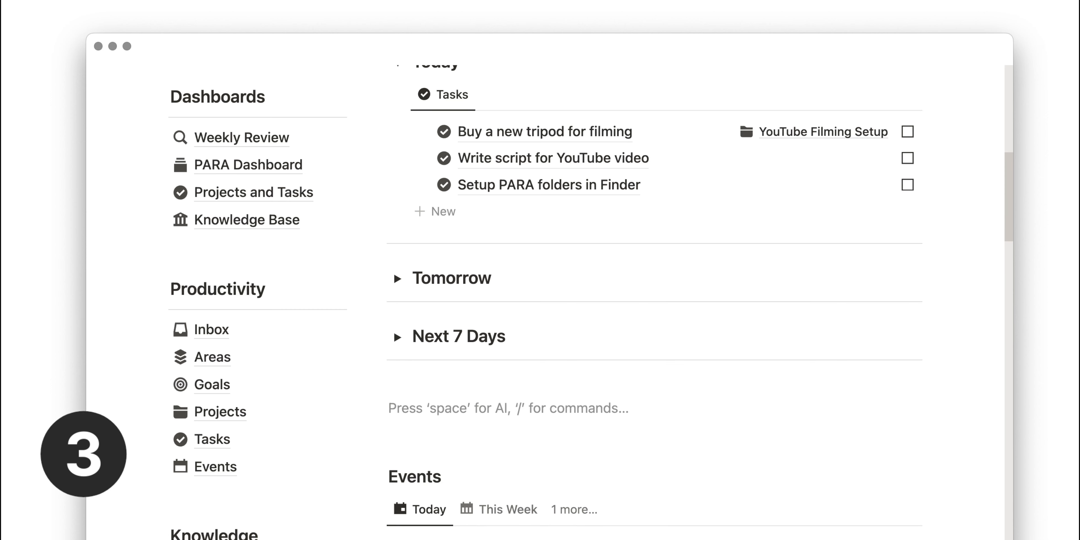
text(### Habi)
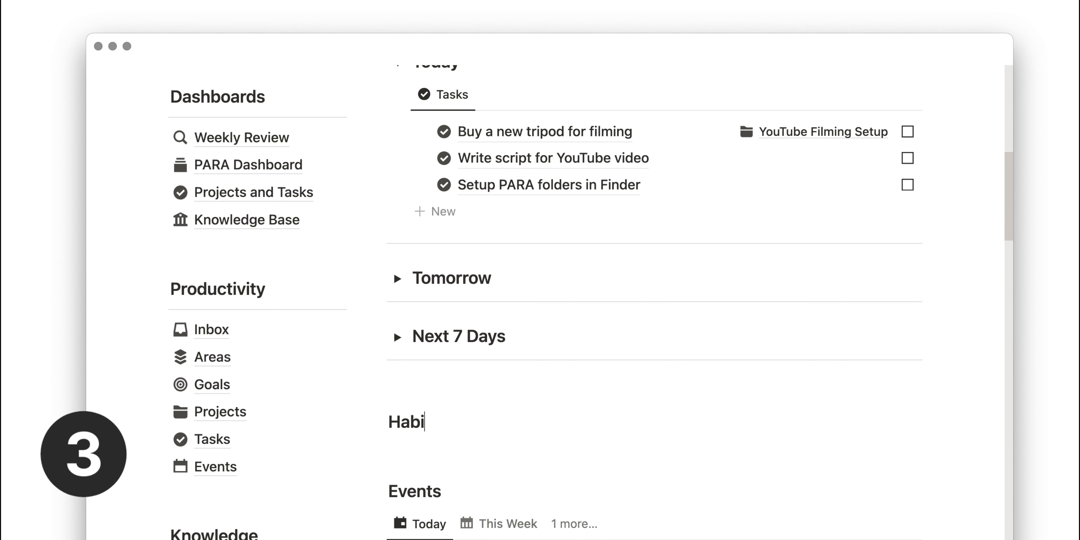
text(t Tracker)
key(Return)
Paste the copied link under the Habit Tracker heading as a linked database view, copying the existing Today view.
key(super+v)
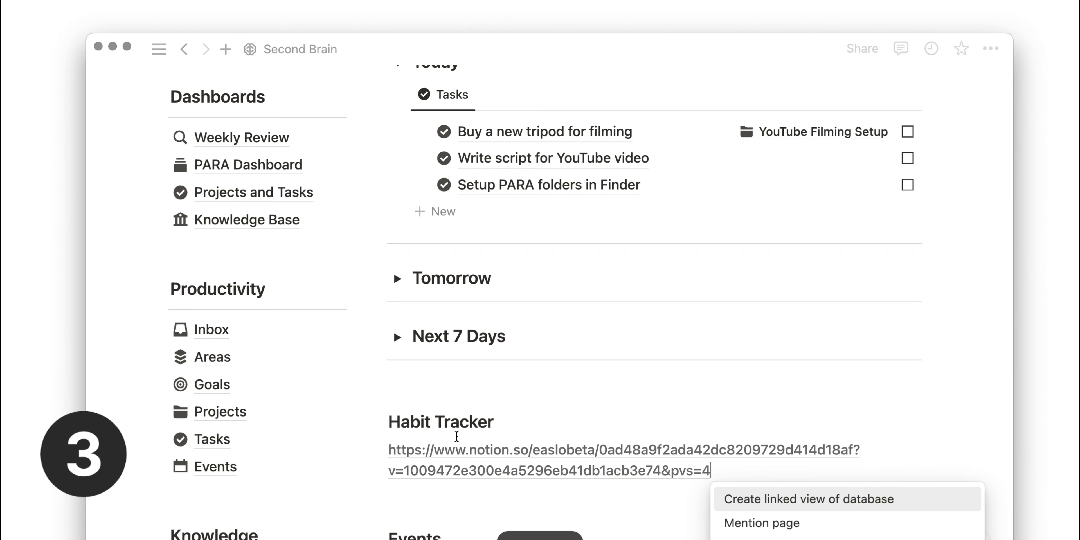
click(754, 499)
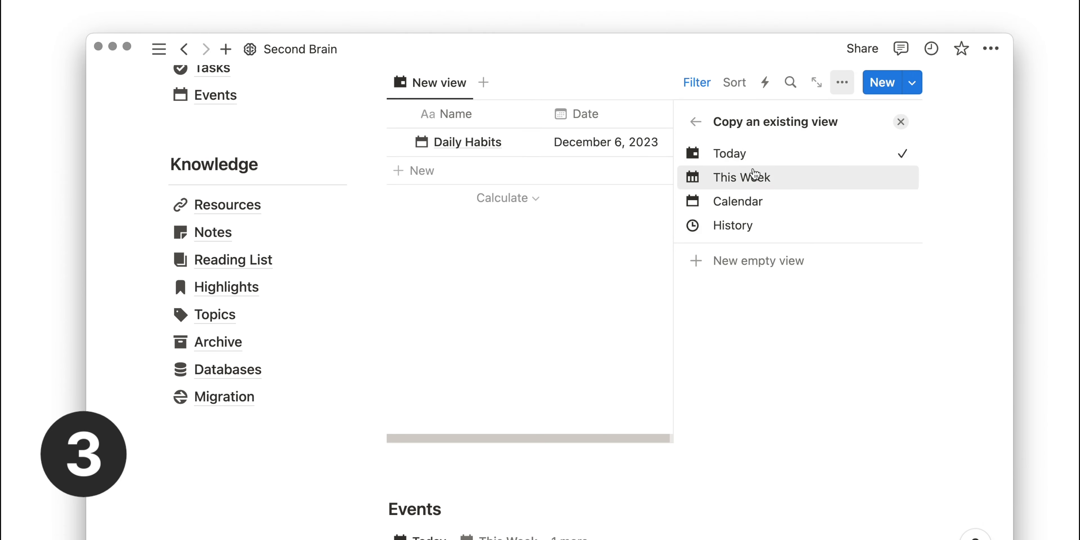
click(731, 150)
key(Escape)
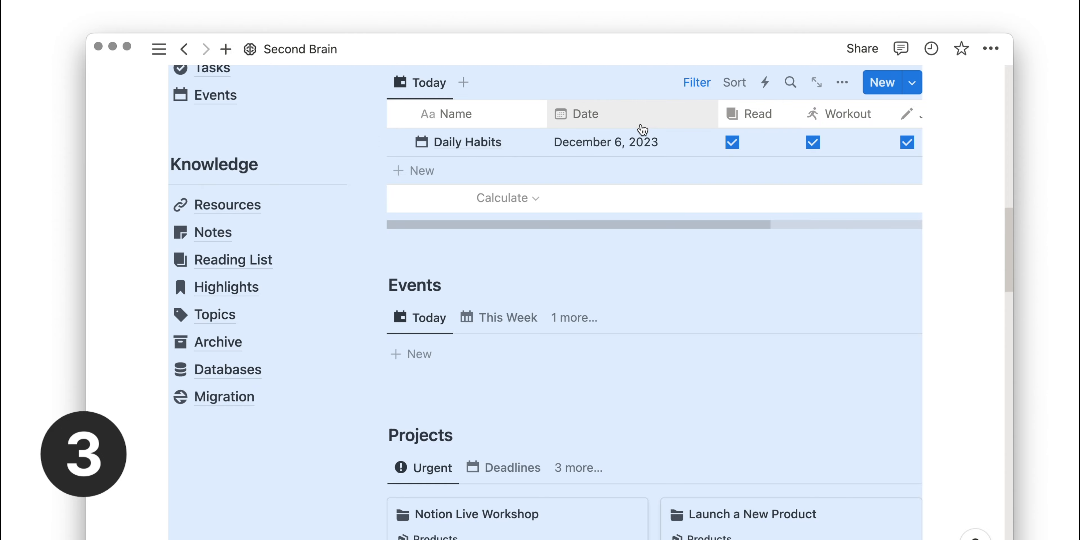
scroll(579, 249, up, 5)
click(555, 292)
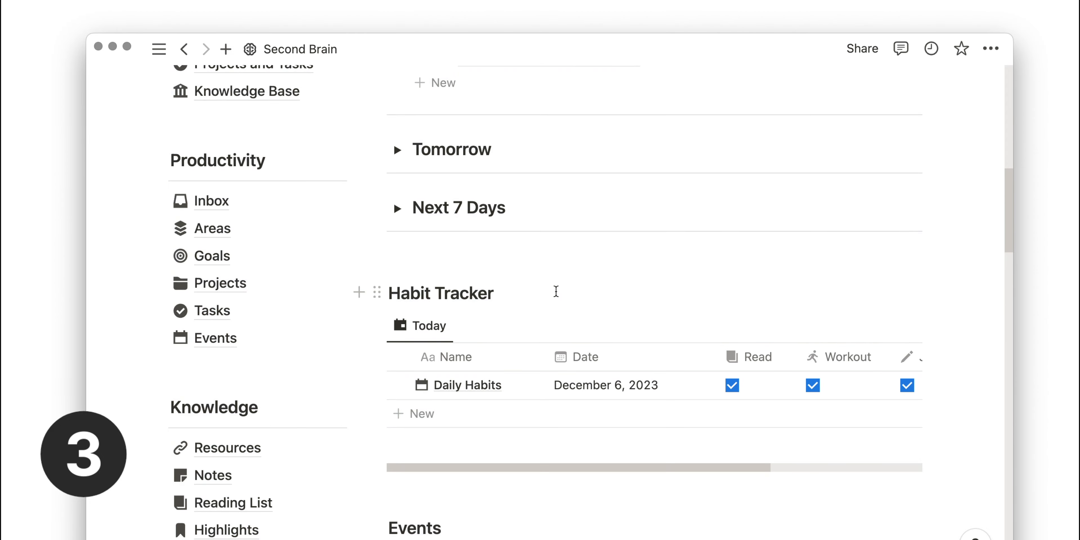
scroll(556, 291, up, 2)
scroll(552, 328, up, 15)
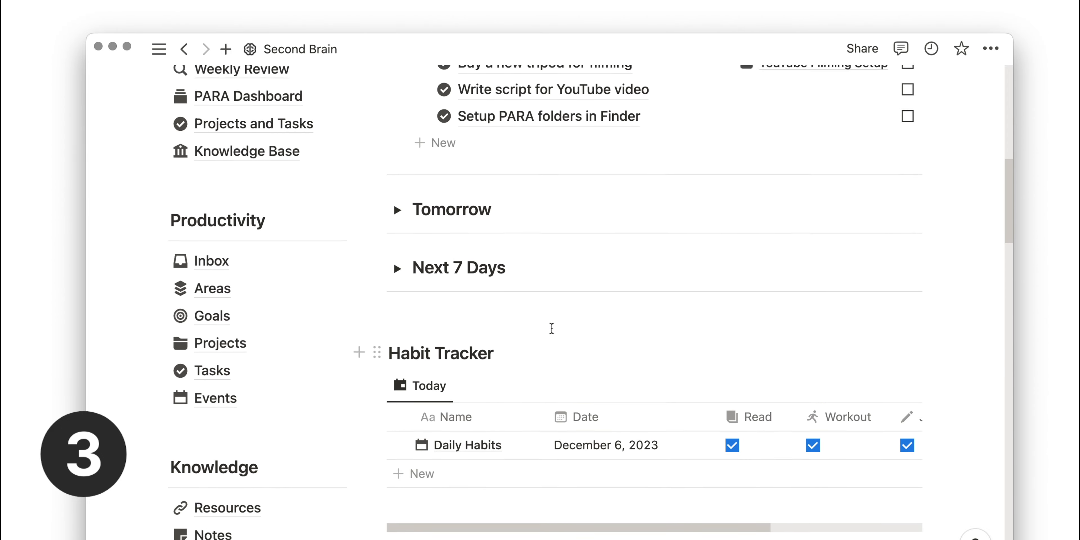
scroll(552, 329, down, 15)
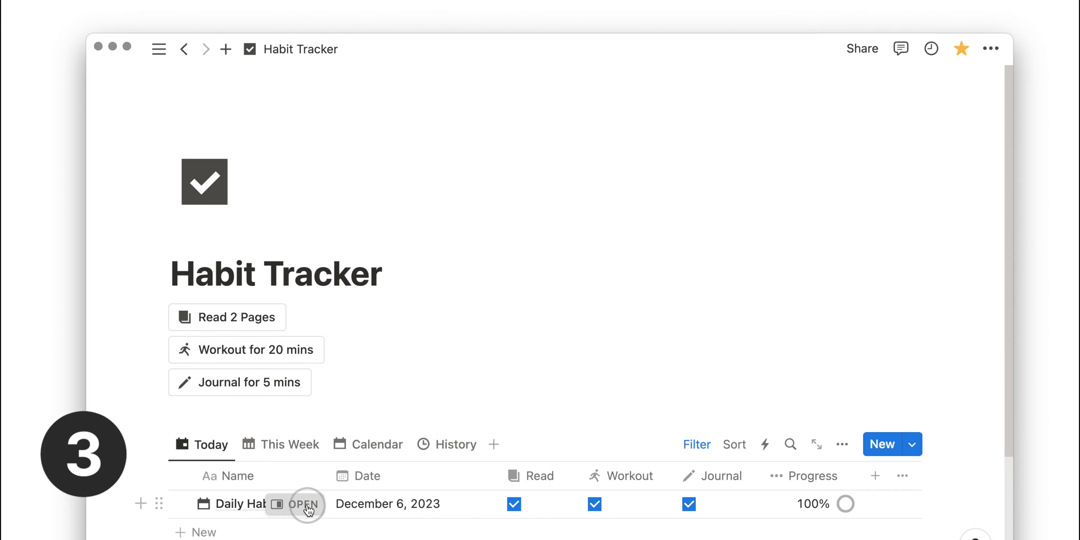
Turn off top-level page discussions for all Habit Tracker pages by customizing the Daily Habits entry's page layout.
click(299, 505)
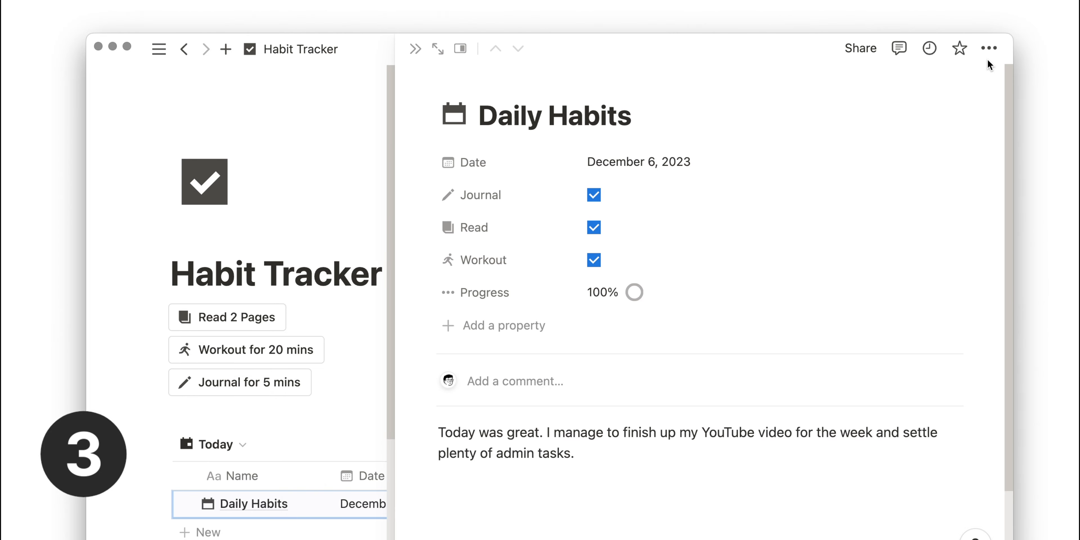
click(989, 50)
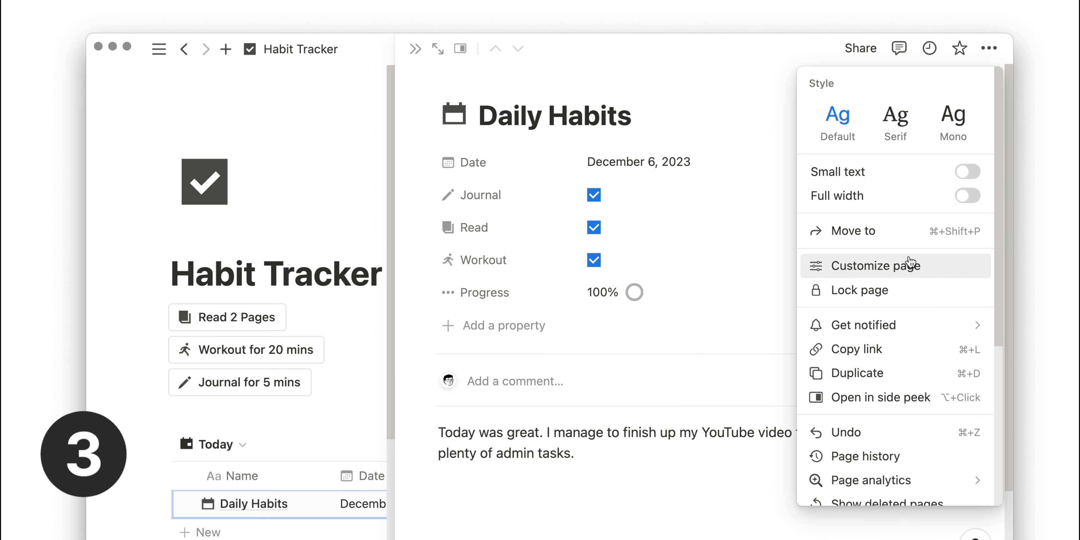
click(876, 270)
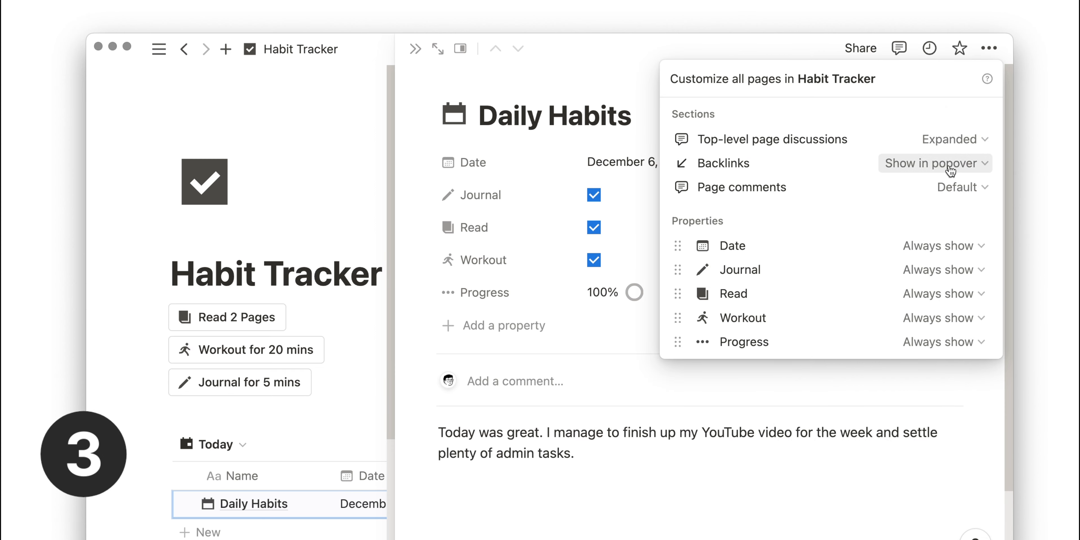
click(957, 147)
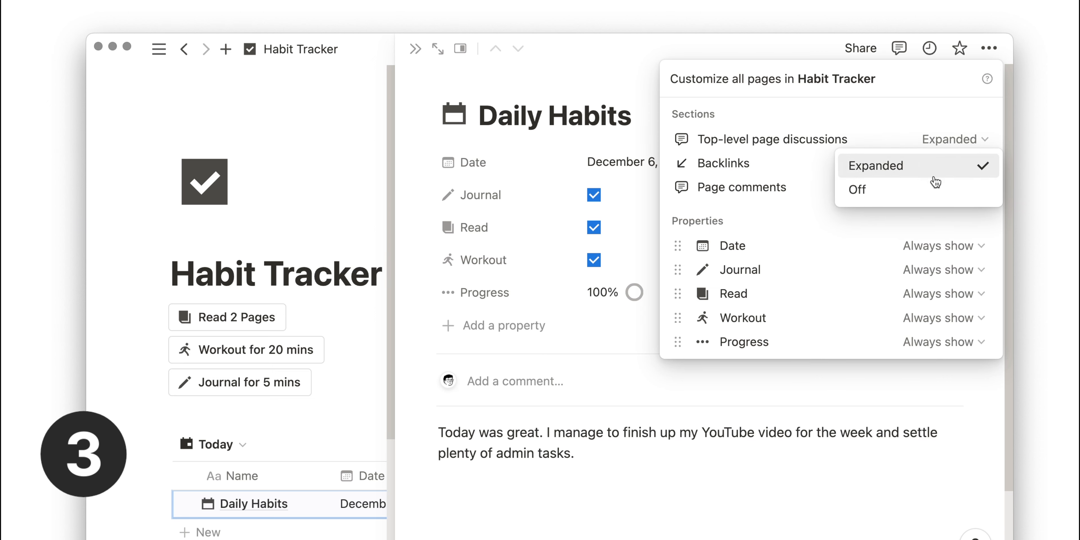
click(862, 187)
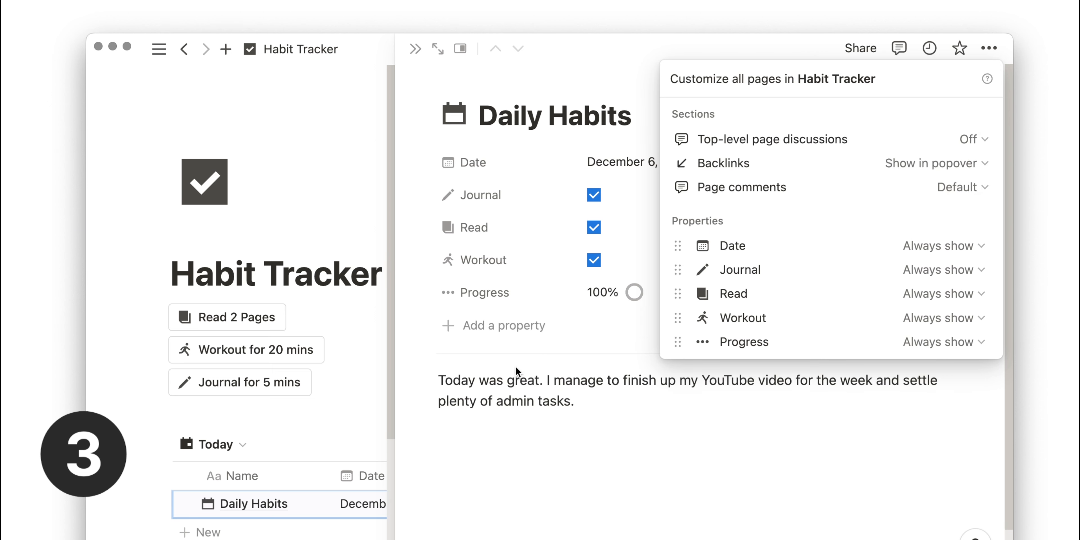
click(638, 86)
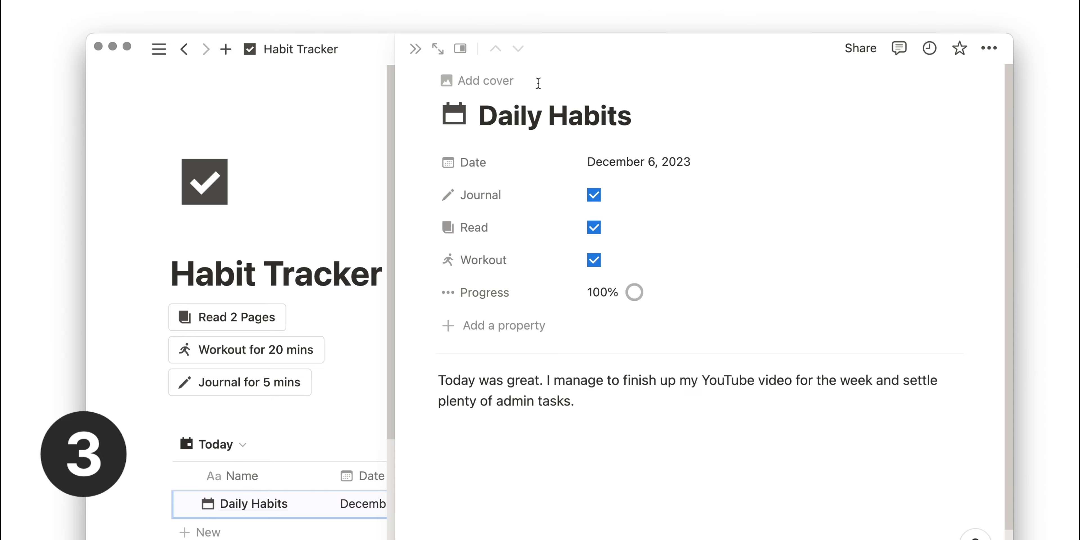
click(415, 49)
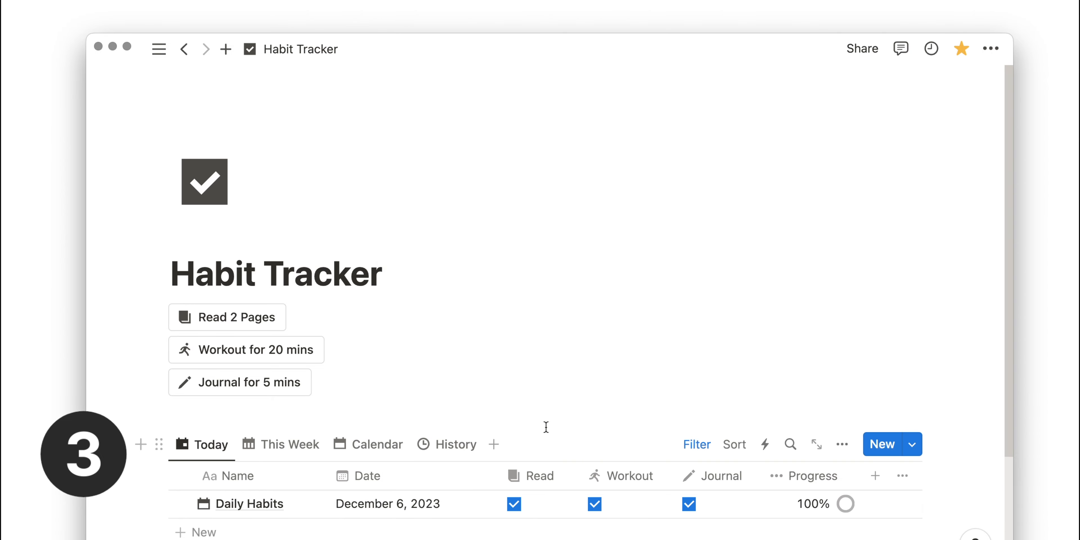
Hide the Date property in the habit database's Today view.
scroll(546, 427, down, 2)
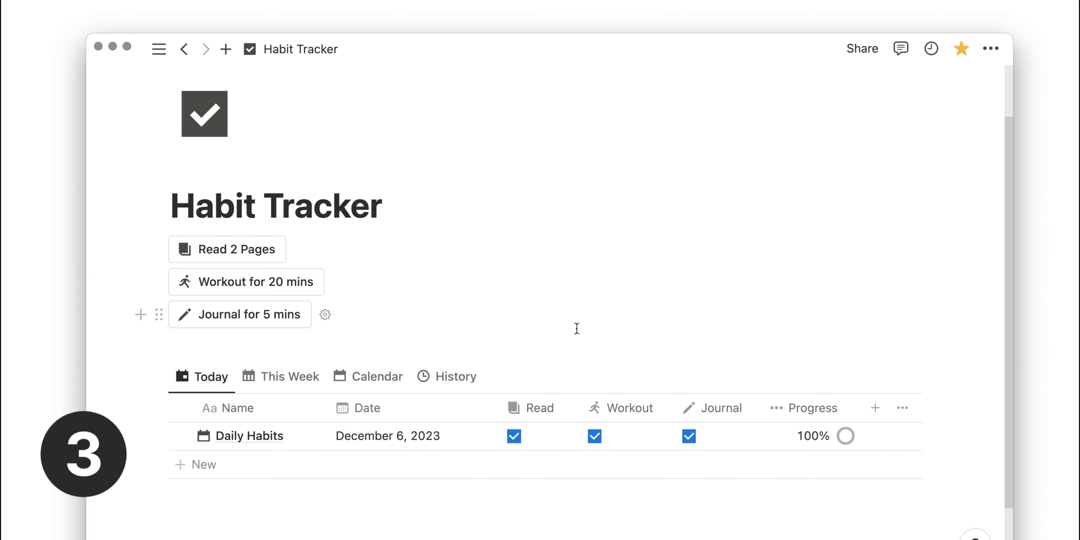
click(415, 408)
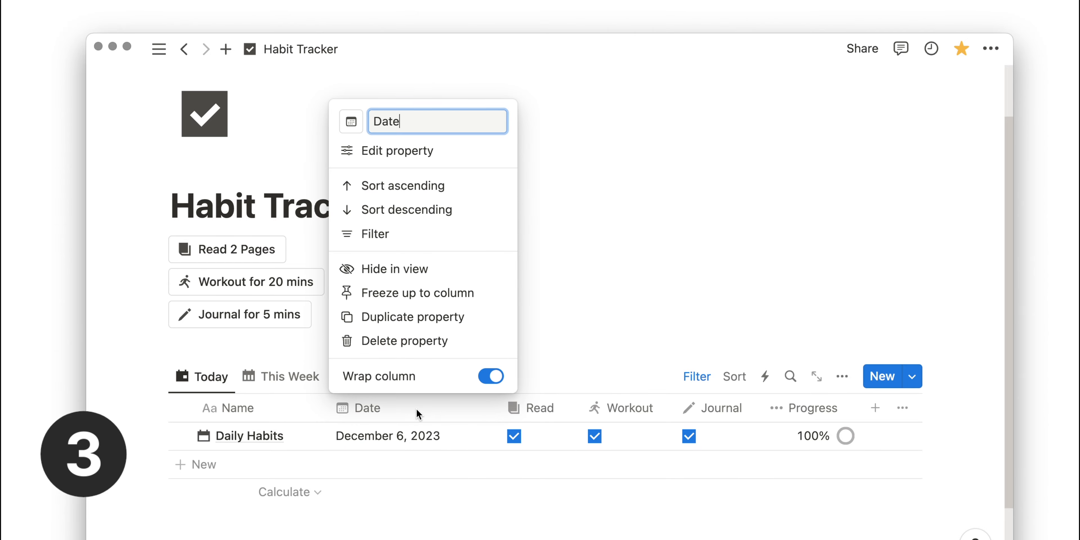
click(407, 269)
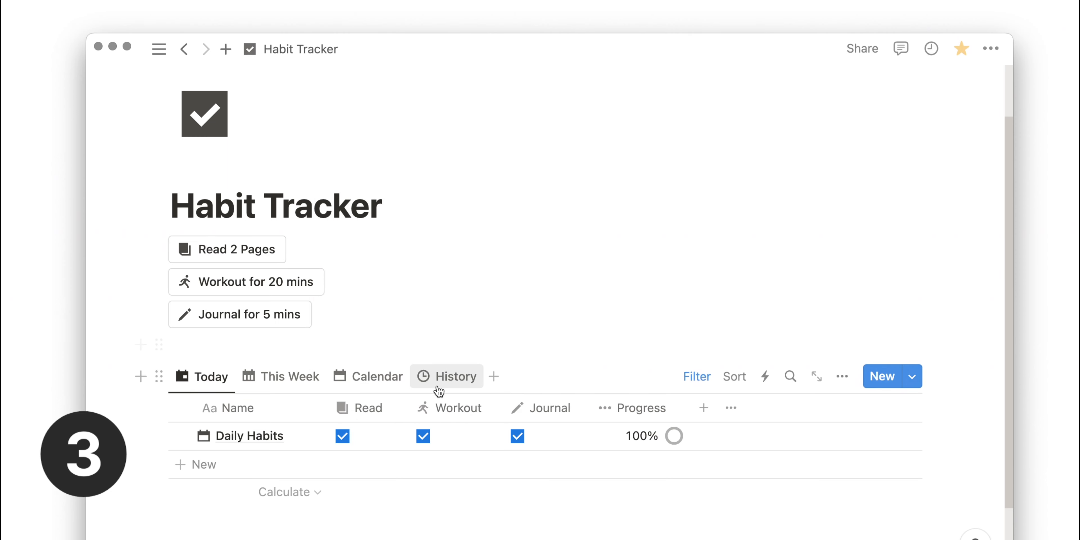
Narrow the Read, Workout and Journal columns in the Today view to about the width of their icons.
drag(408, 410, 354, 411)
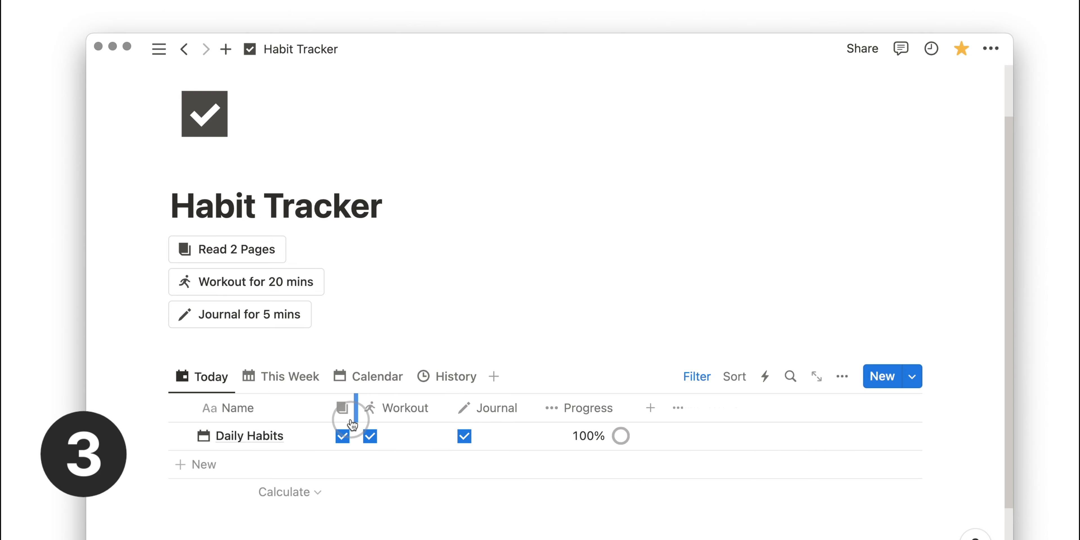
drag(449, 411, 382, 410)
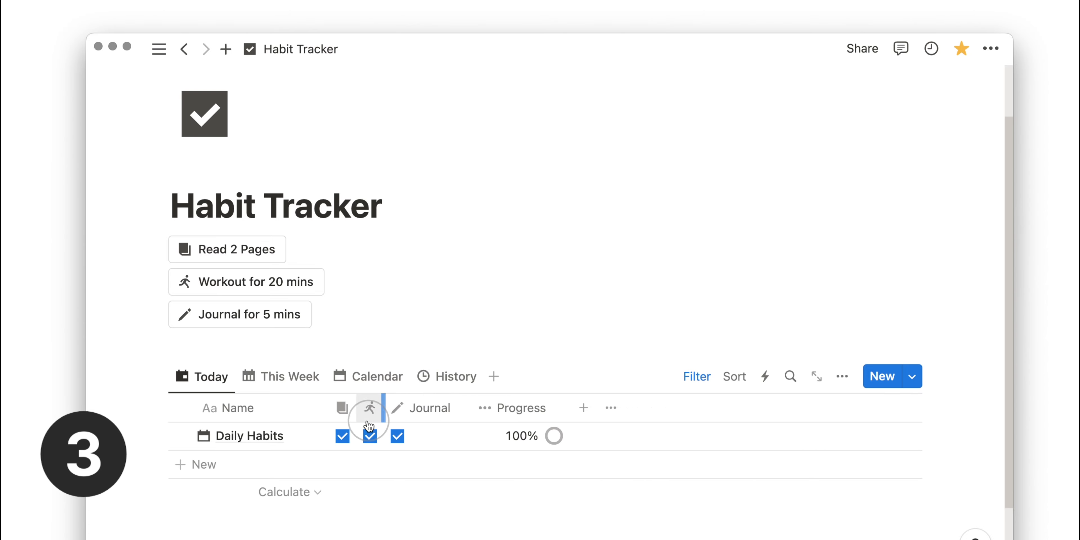
drag(471, 412, 424, 412)
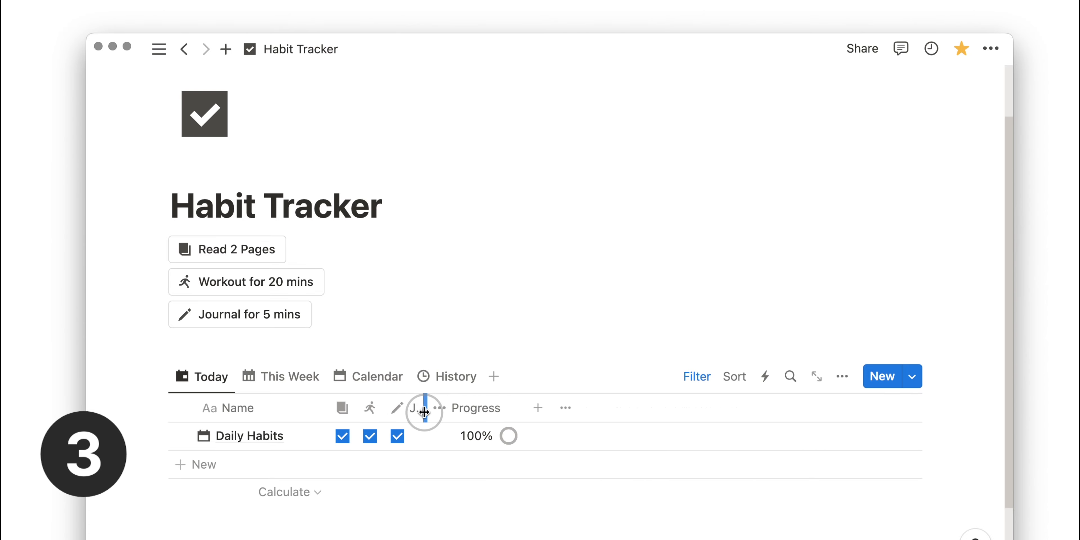